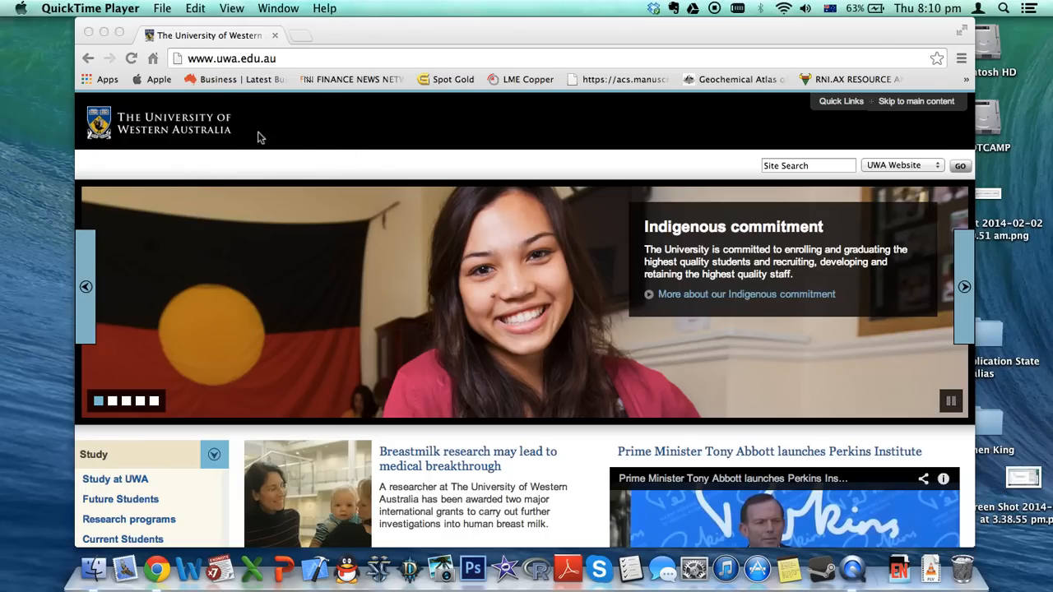
Search the UWA site for 'endnote' and open the Download Sophos and EndNote result
{"action": "left_click", "coordinate": [359, 107]}
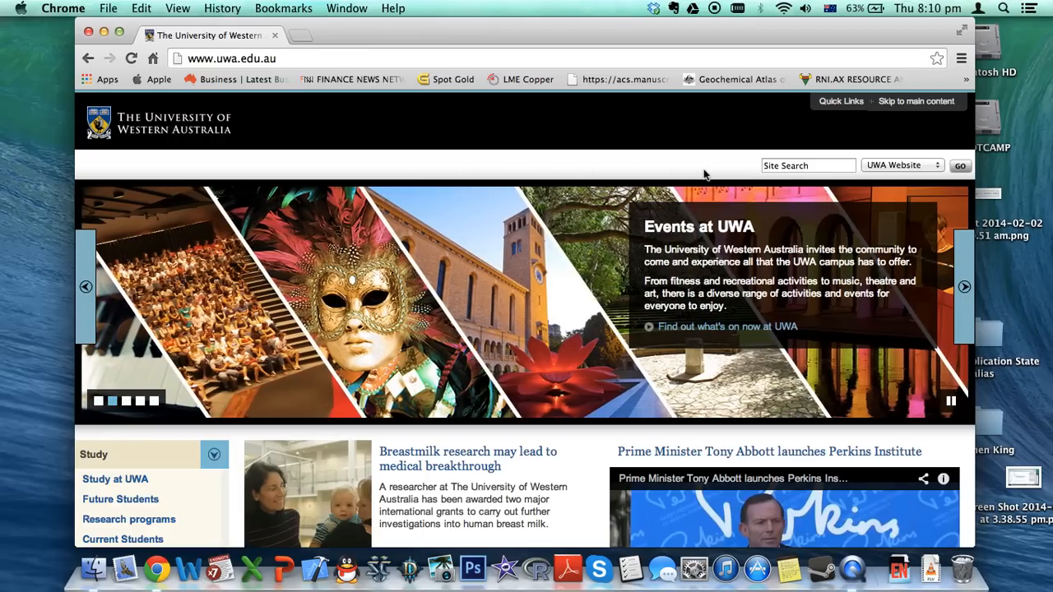
{"action": "left_click", "coordinate": [795, 165]}
{"action": "type", "text": "endnote"}
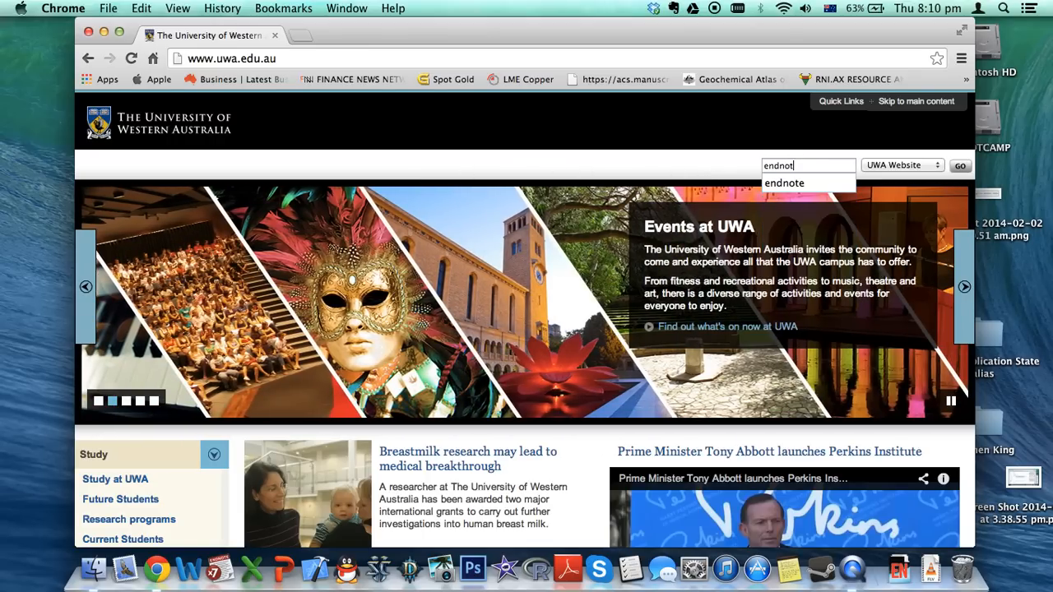
{"action": "key", "text": "Return"}
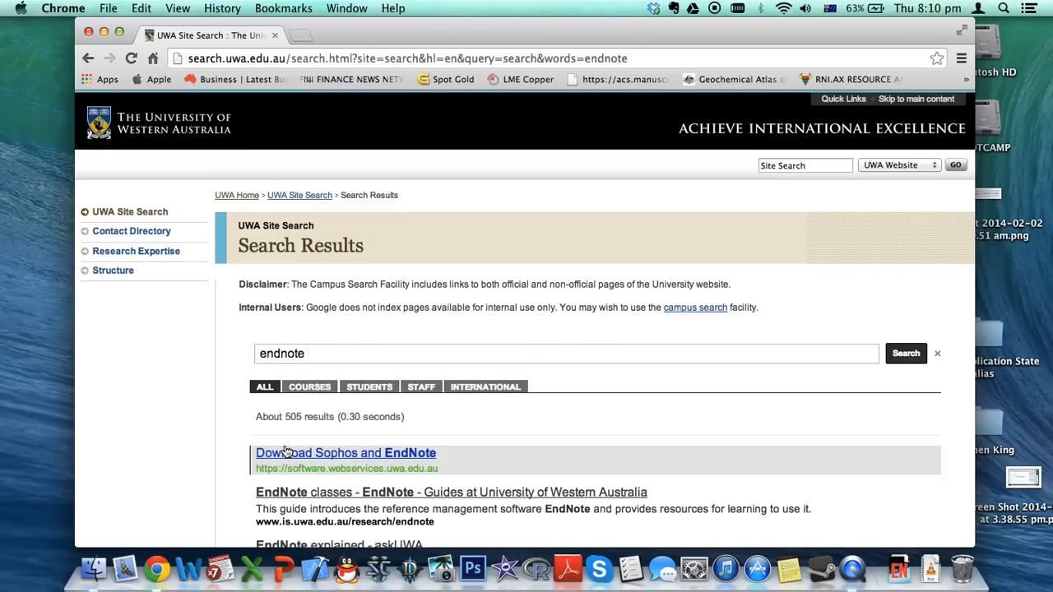
{"action": "left_click", "coordinate": [284, 455]}
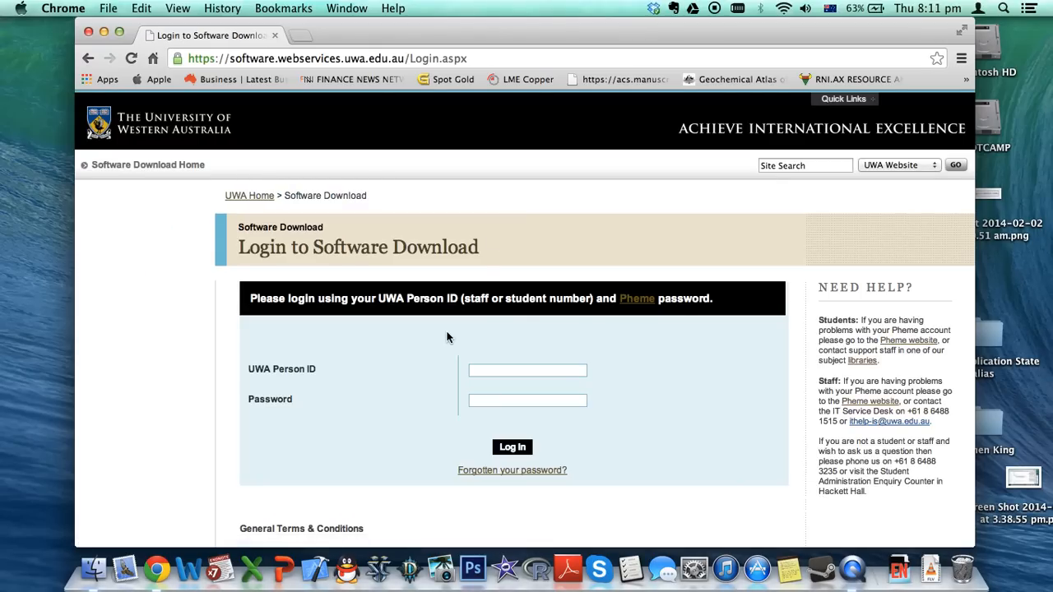
Log in to Software Download with your UWA Person ID and password
{"action": "left_click", "coordinate": [497, 371]}
{"action": "key", "text": "Tab"}
{"action": "key", "text": "Return"}
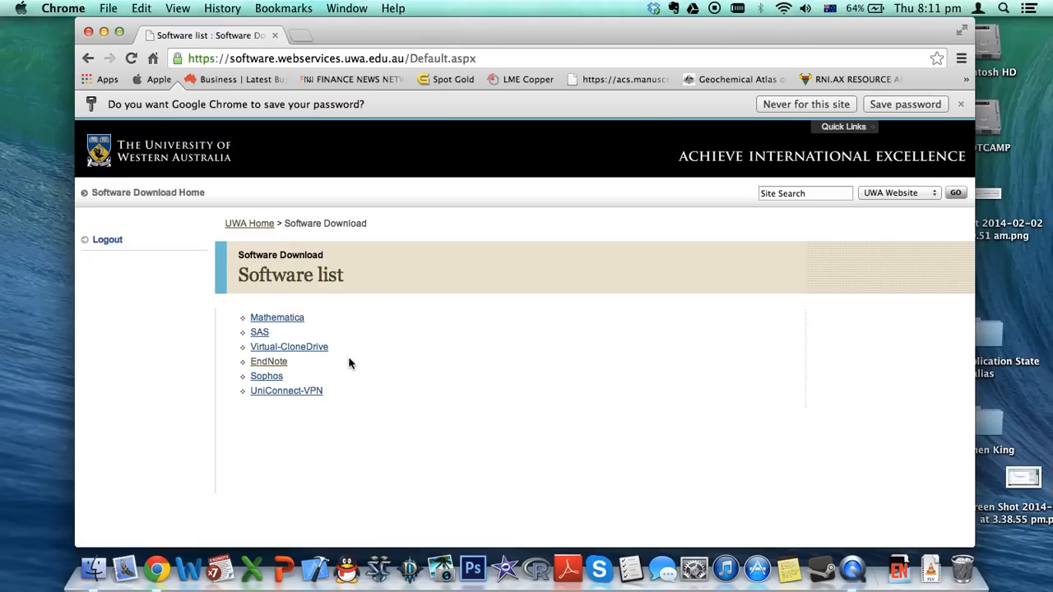
Open EndNote from the software list and read through its About page
{"action": "left_click", "coordinate": [271, 363]}
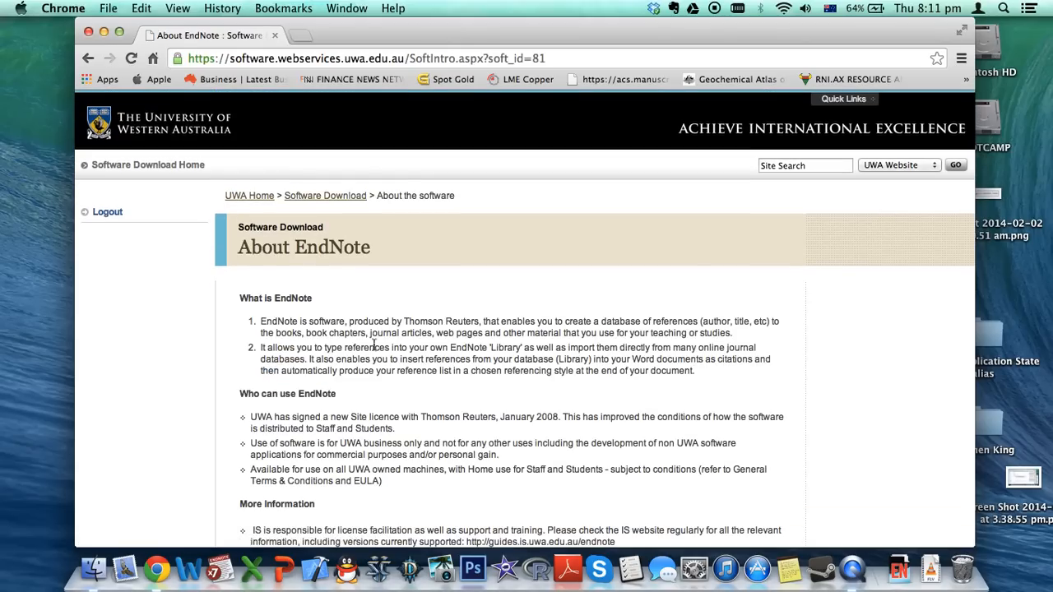
{"action": "scroll", "coordinate": [419, 350], "scroll_direction": "down", "scroll_amount": 8}
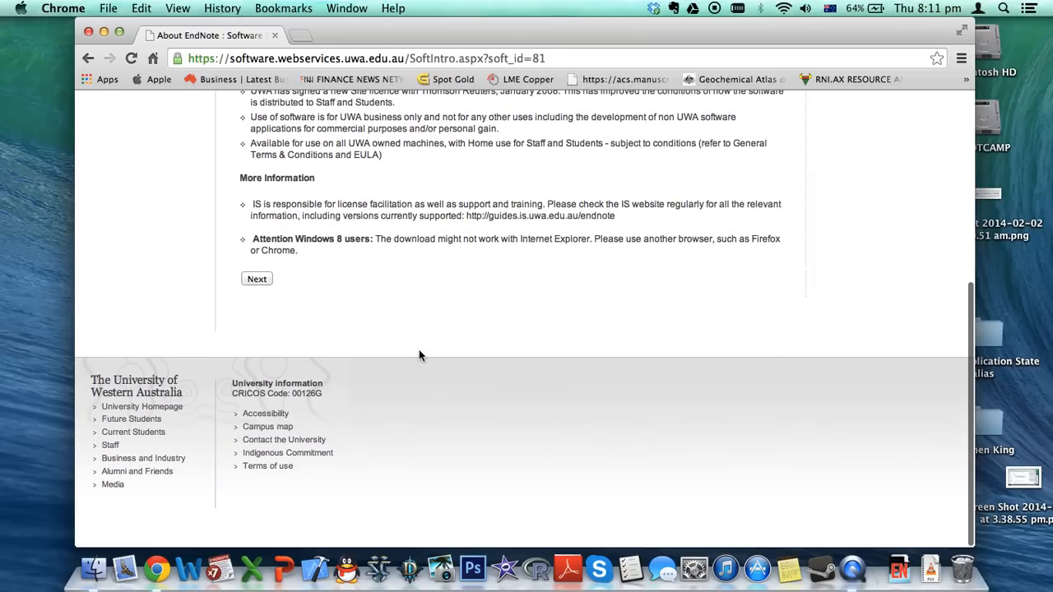
{"action": "scroll", "coordinate": [419, 350], "scroll_direction": "up", "scroll_amount": 5}
{"action": "scroll", "coordinate": [302, 370], "scroll_direction": "up", "scroll_amount": 2}
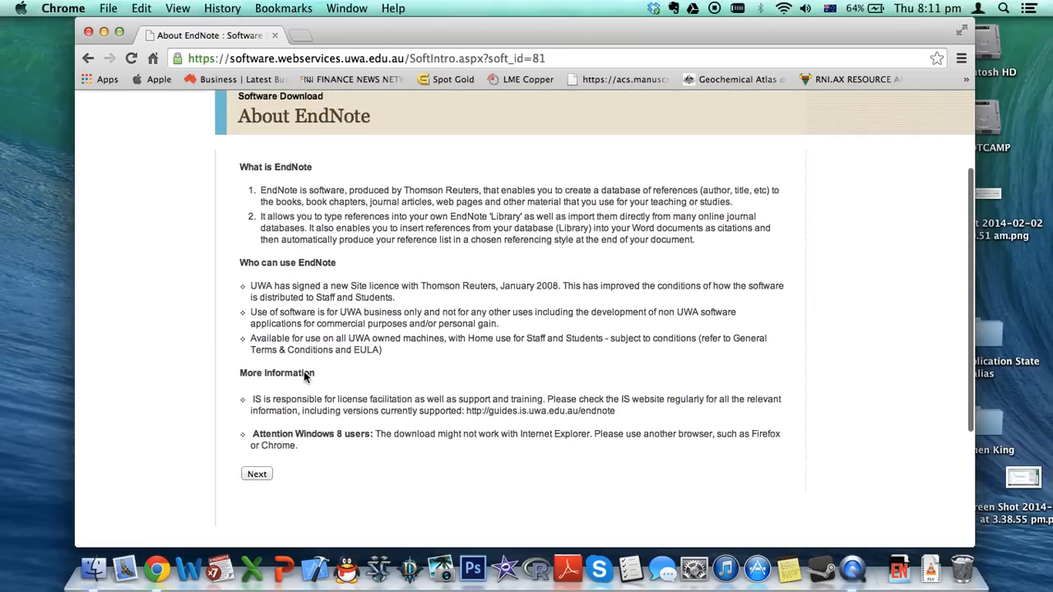
{"action": "scroll", "coordinate": [227, 409], "scroll_direction": "down", "scroll_amount": 1}
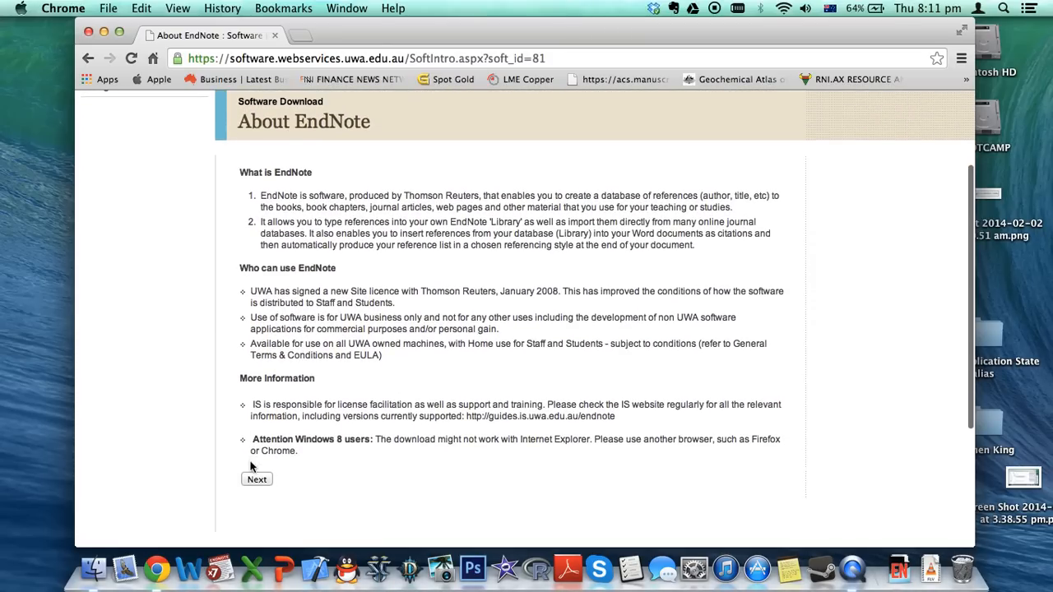
Continue to the EndNote licence agreement, scroll through it and accept it
{"action": "left_click", "coordinate": [257, 479]}
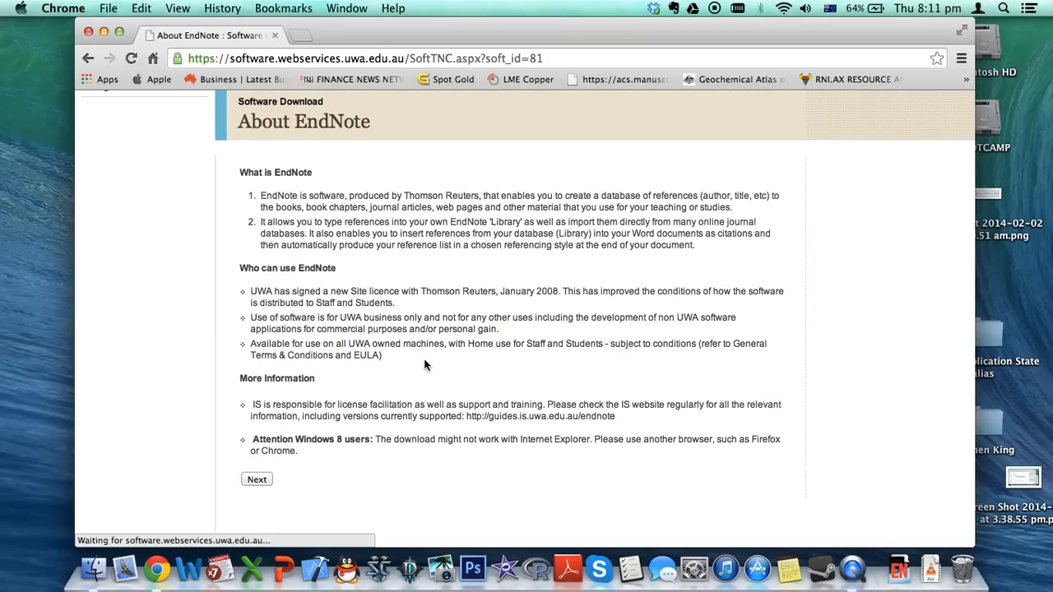
{"action": "scroll", "coordinate": [425, 365], "scroll_direction": "down", "scroll_amount": 5}
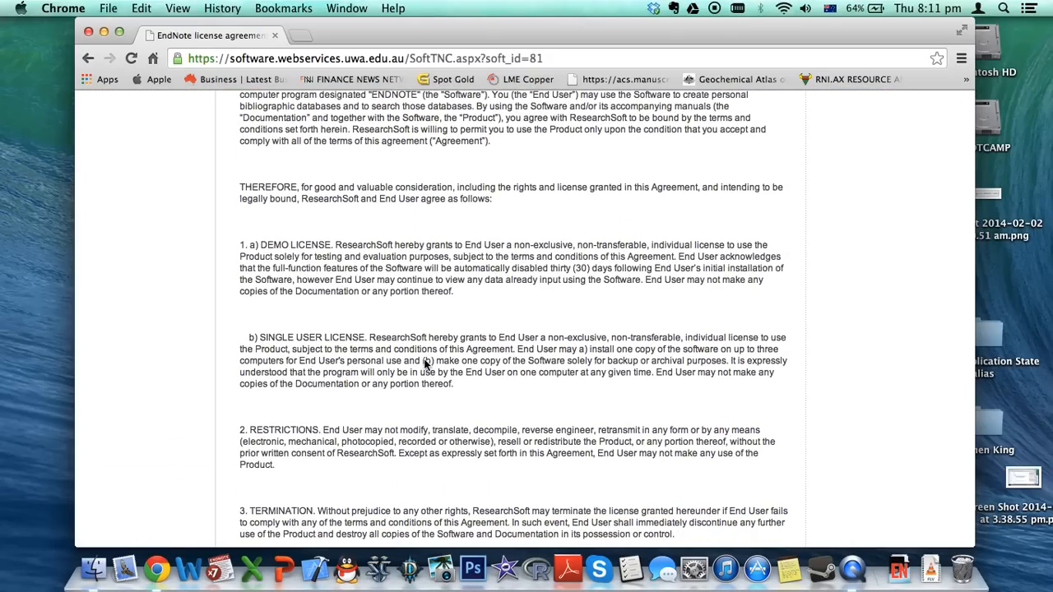
{"action": "scroll", "coordinate": [426, 365], "scroll_direction": "down", "scroll_amount": 3}
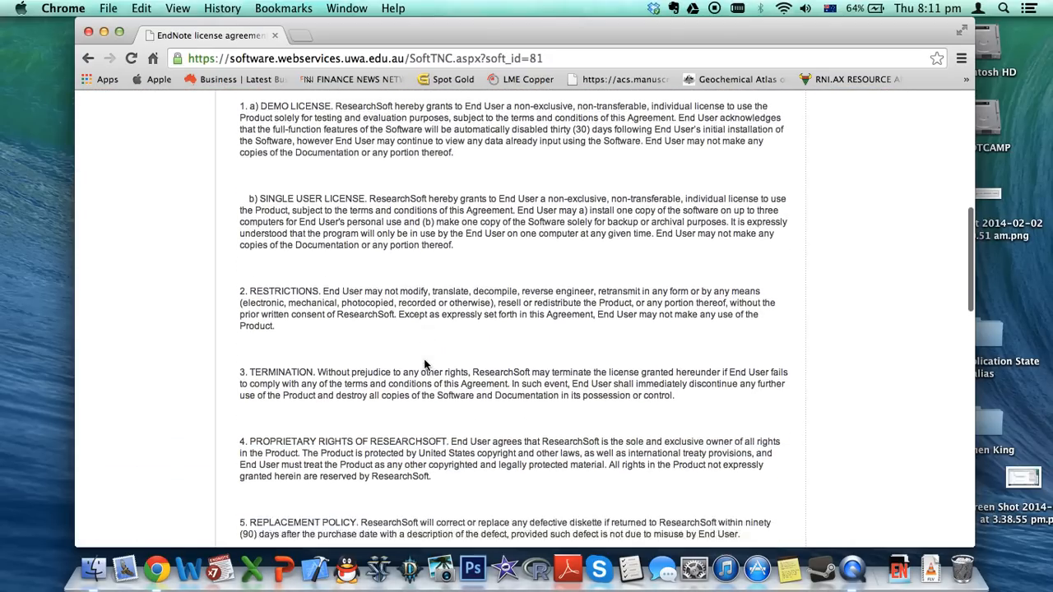
{"action": "scroll", "coordinate": [426, 365], "scroll_direction": "down", "scroll_amount": 7}
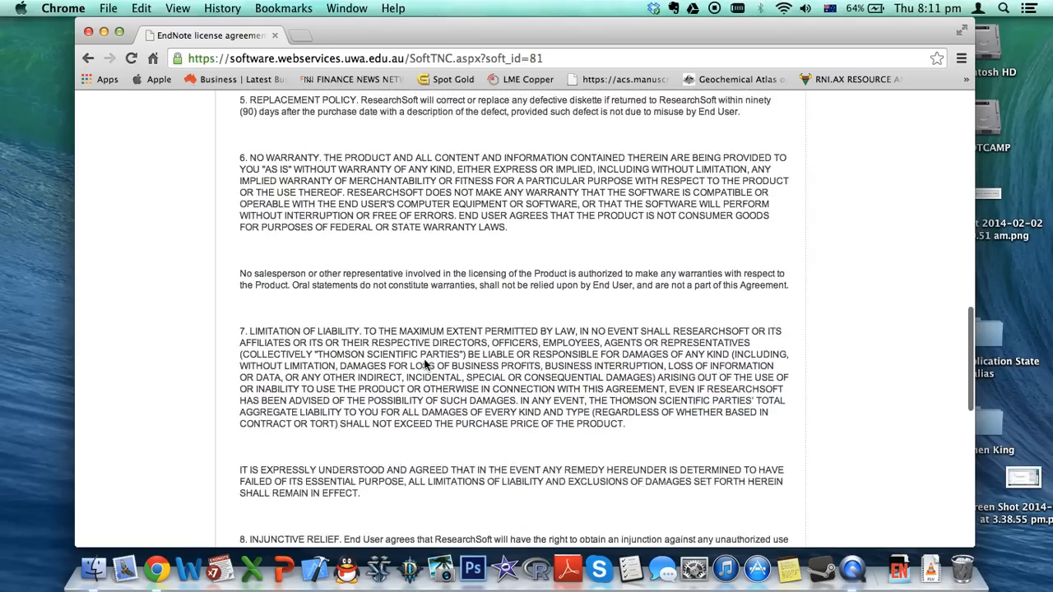
{"action": "scroll", "coordinate": [425, 365], "scroll_direction": "down", "scroll_amount": 5}
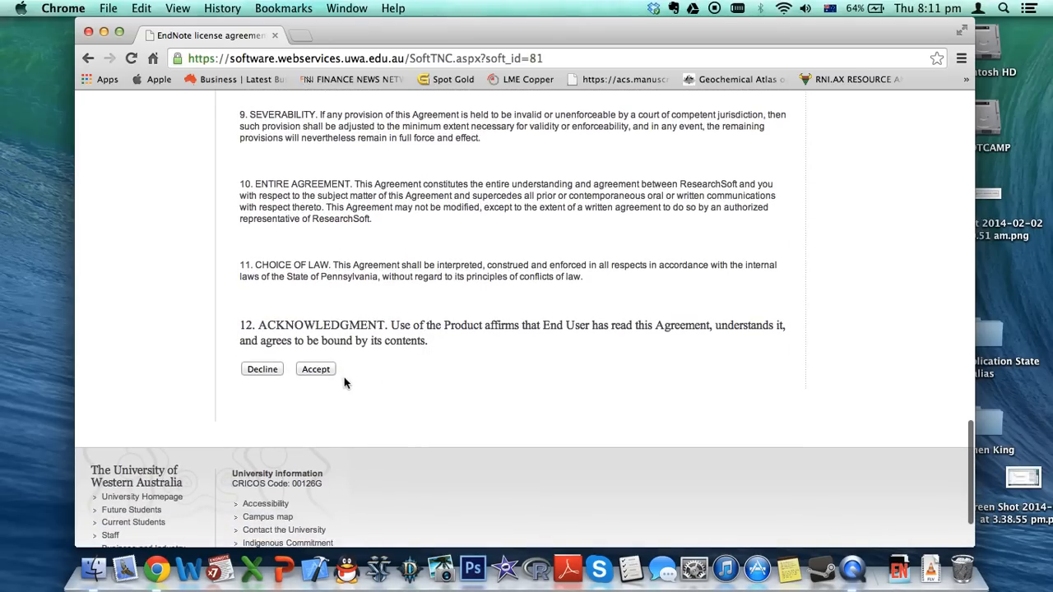
{"action": "left_click", "coordinate": [316, 369]}
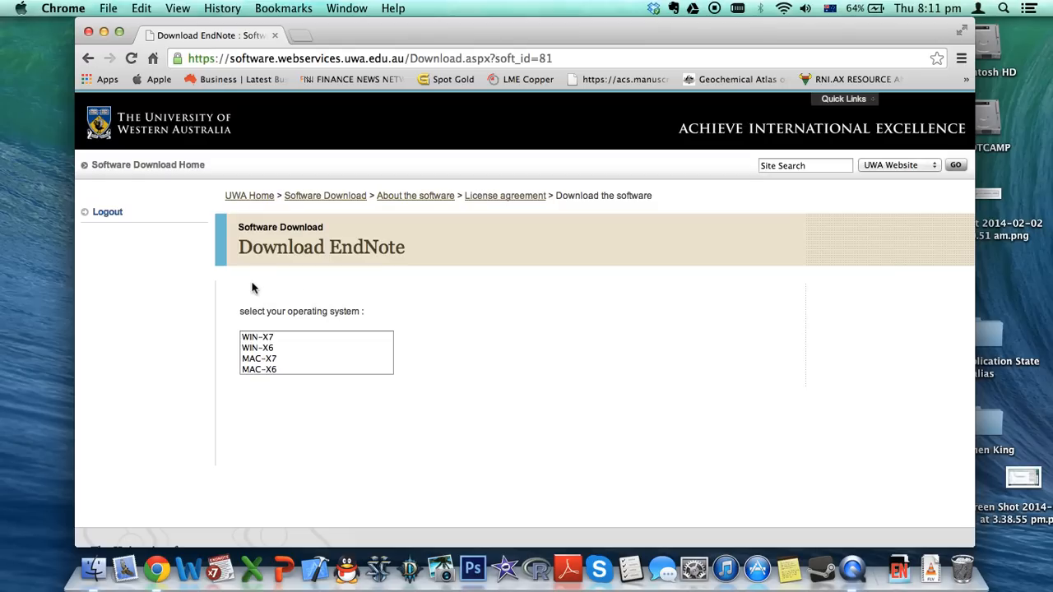
Choose the MAC-X7 version so the EndNote X7 installer download appears
{"action": "left_click", "coordinate": [260, 358]}
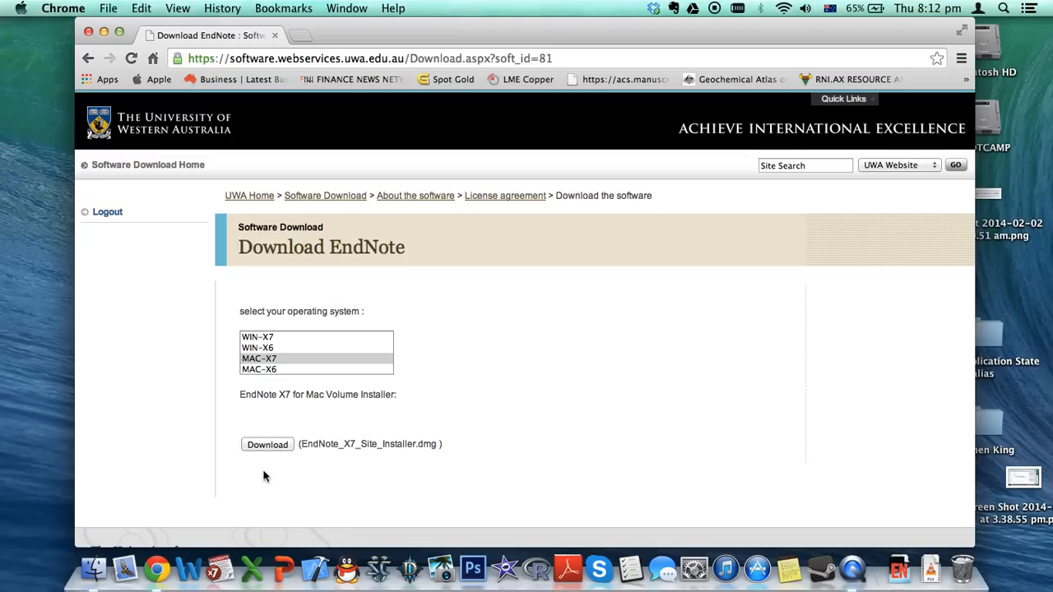
Launch EndNote X7, which opens the References2 library
{"action": "left_click", "coordinate": [224, 555]}
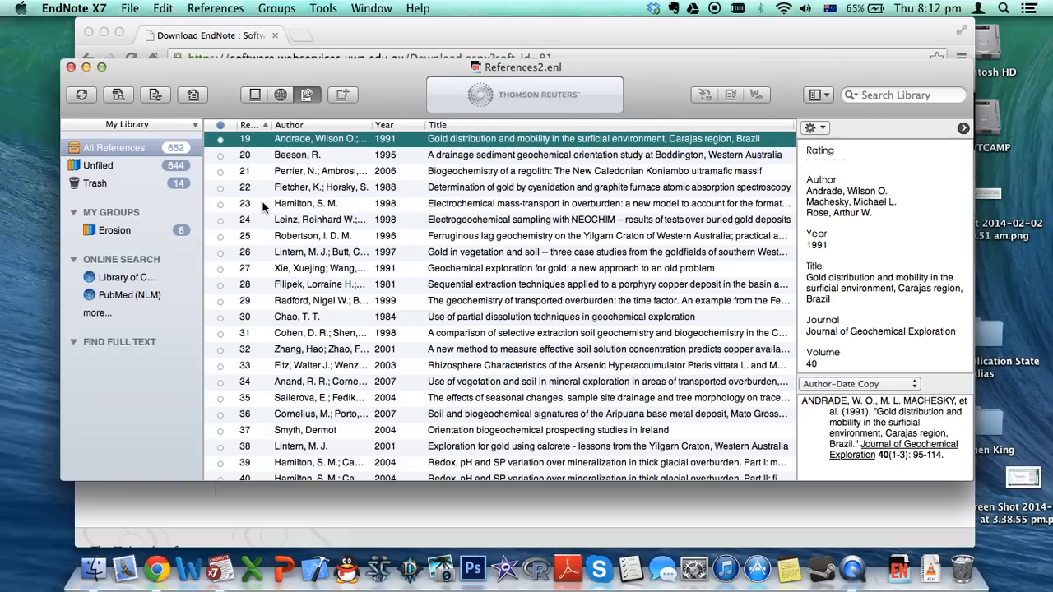
Open My EndNote Library.enl from recent libraries, close References2, and trash both references
{"action": "left_click", "coordinate": [129, 8]}
{"action": "mouse_move", "coordinate": [164, 57]}
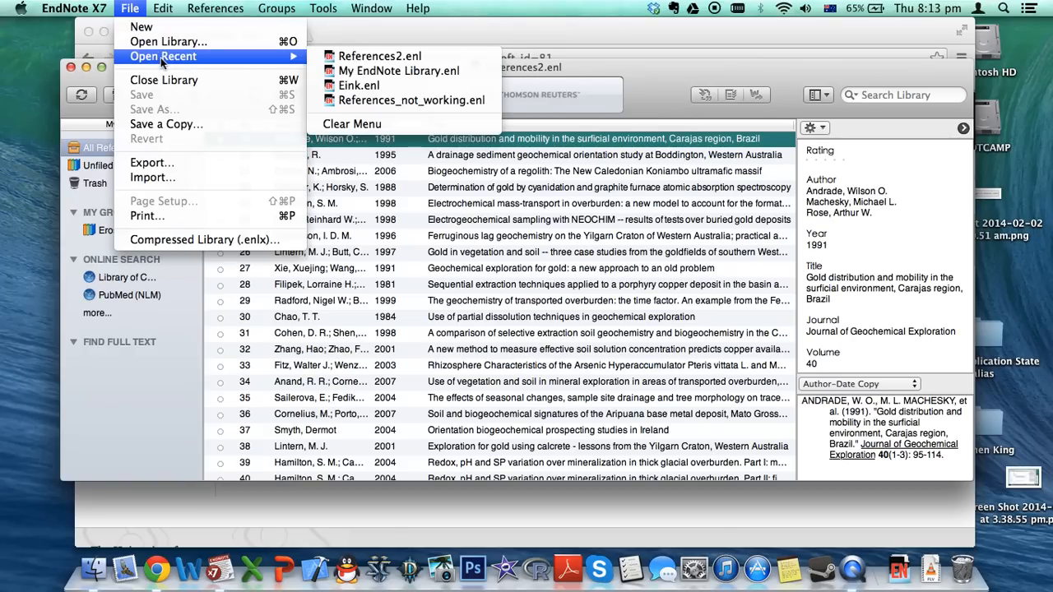
{"action": "left_click", "coordinate": [400, 73]}
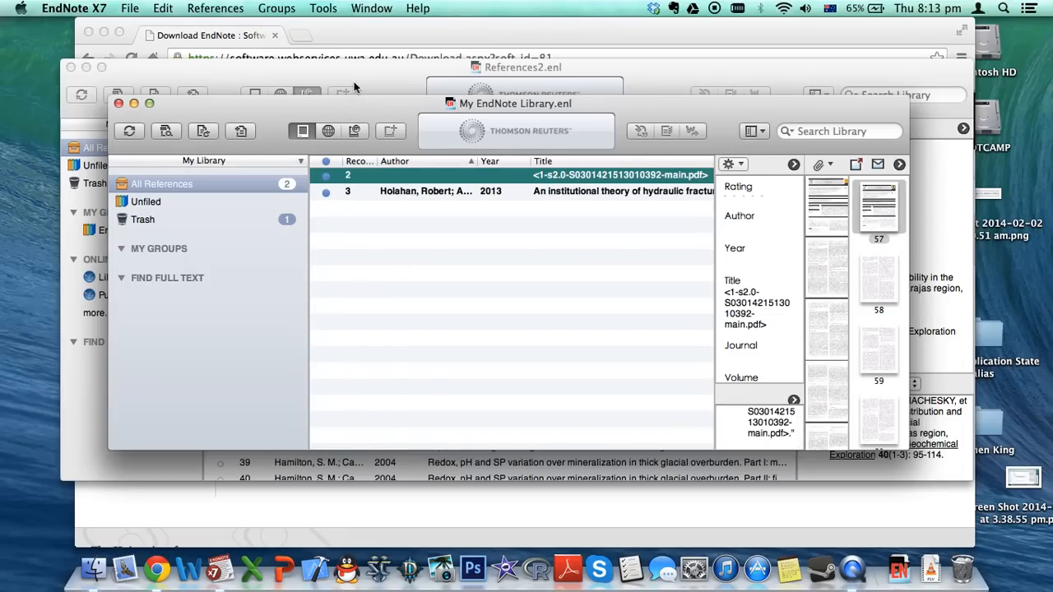
{"action": "left_click", "coordinate": [119, 103]}
{"action": "left_click", "coordinate": [70, 66]}
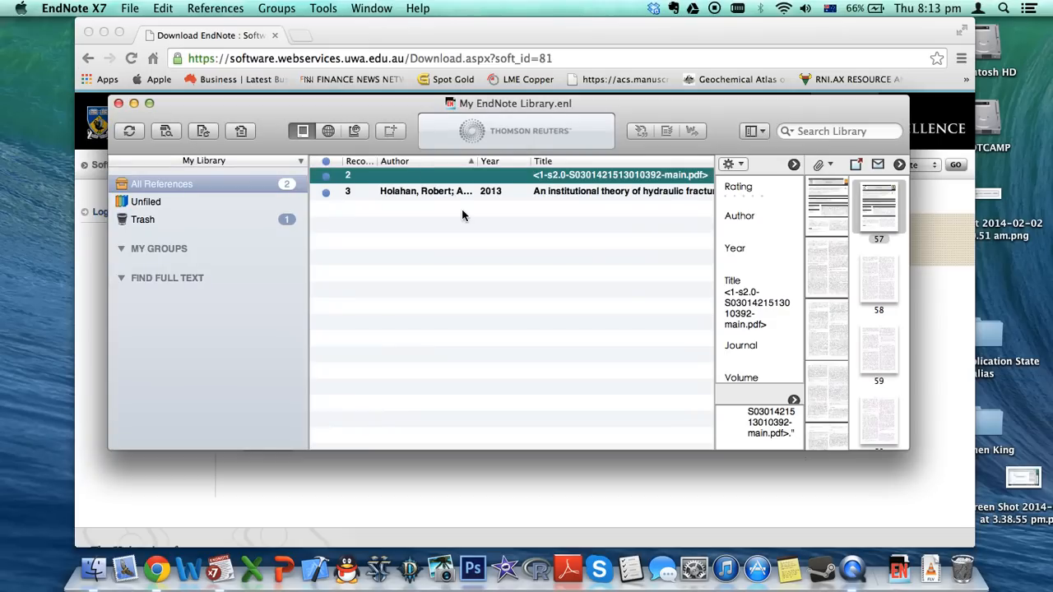
{"action": "left_click", "coordinate": [422, 191]}
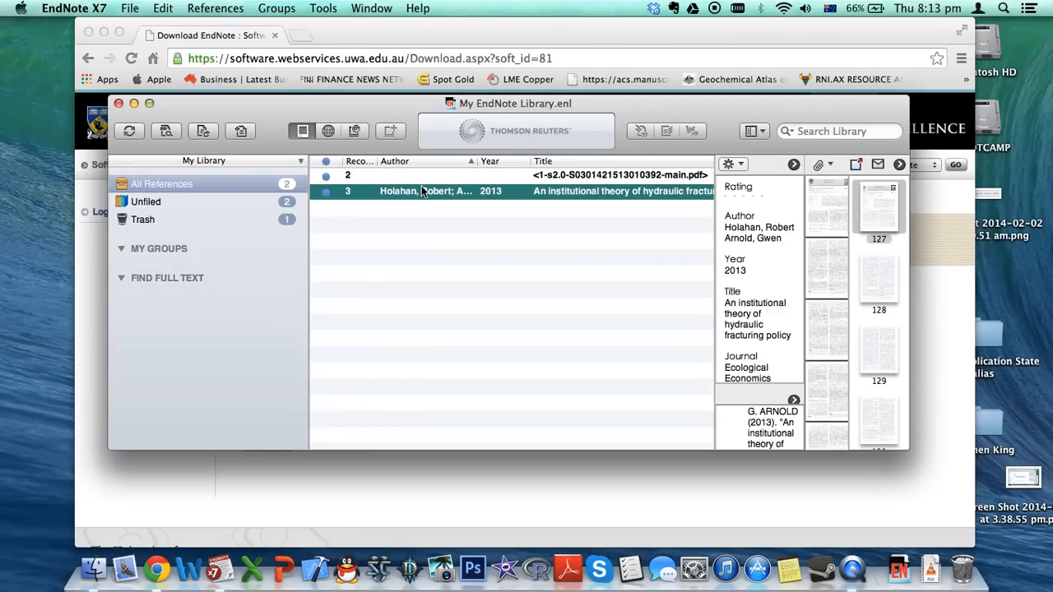
{"action": "key", "text": "Delete"}
{"action": "key", "text": "Delete"}
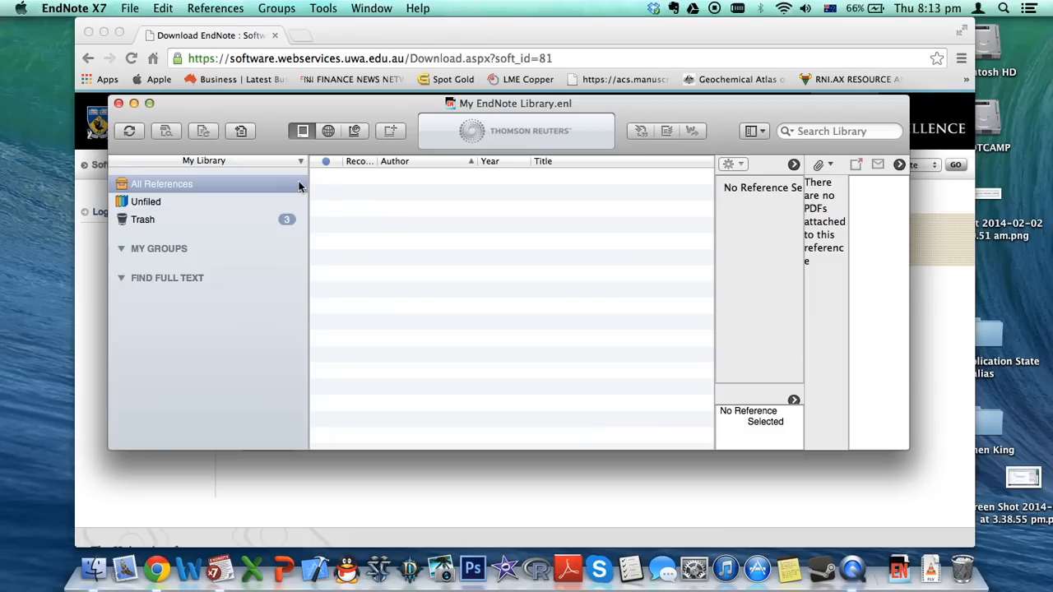
Start a new reference and set its type to Web Page
{"action": "left_click", "coordinate": [240, 133]}
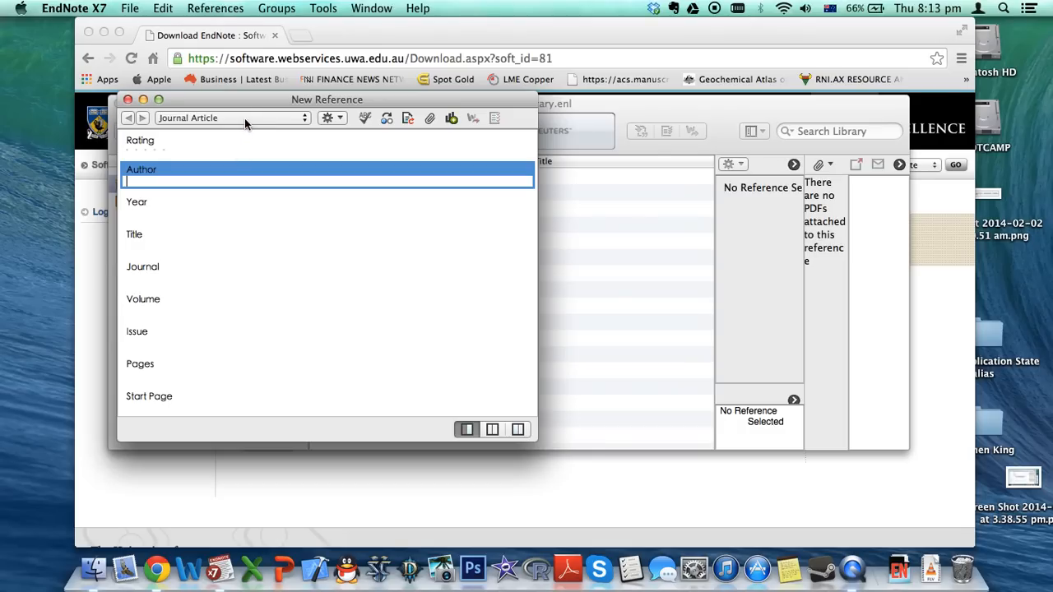
{"action": "left_click", "coordinate": [270, 117]}
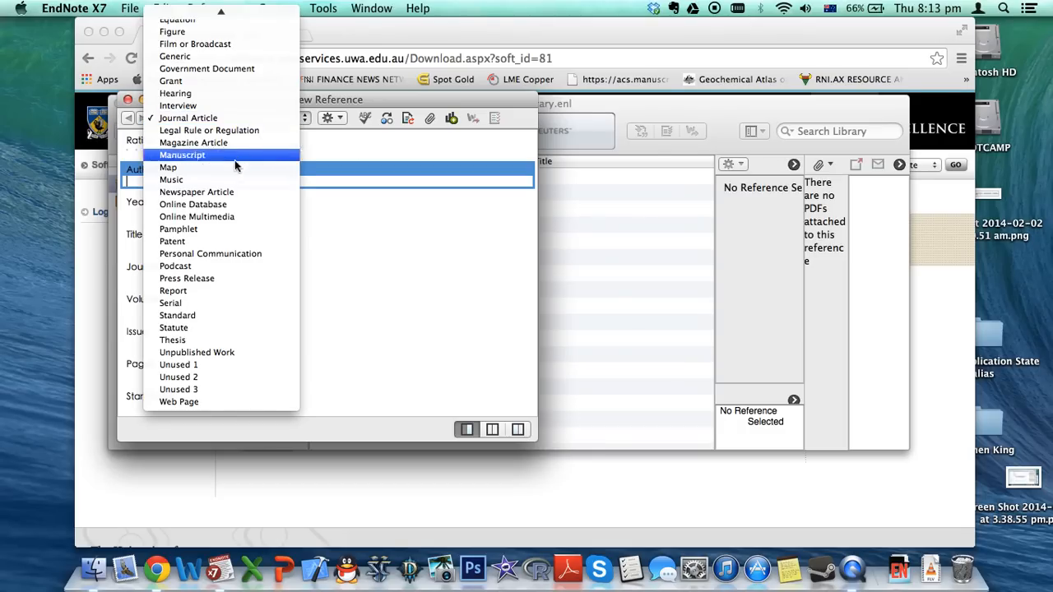
{"action": "scroll", "coordinate": [238, 168], "scroll_direction": "up", "scroll_amount": 10}
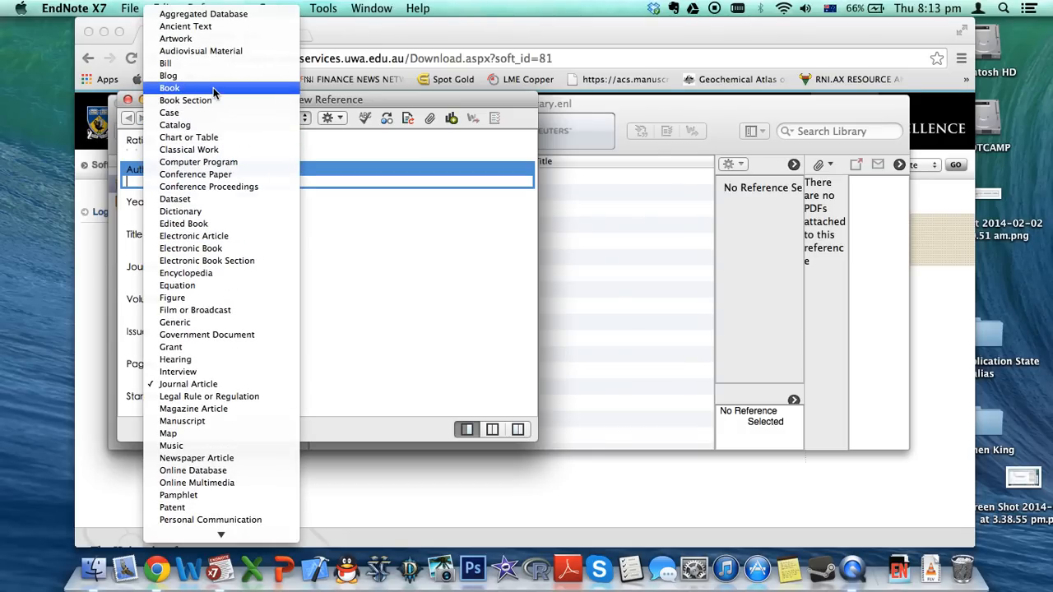
{"action": "scroll", "coordinate": [222, 207], "scroll_direction": "down", "scroll_amount": 5}
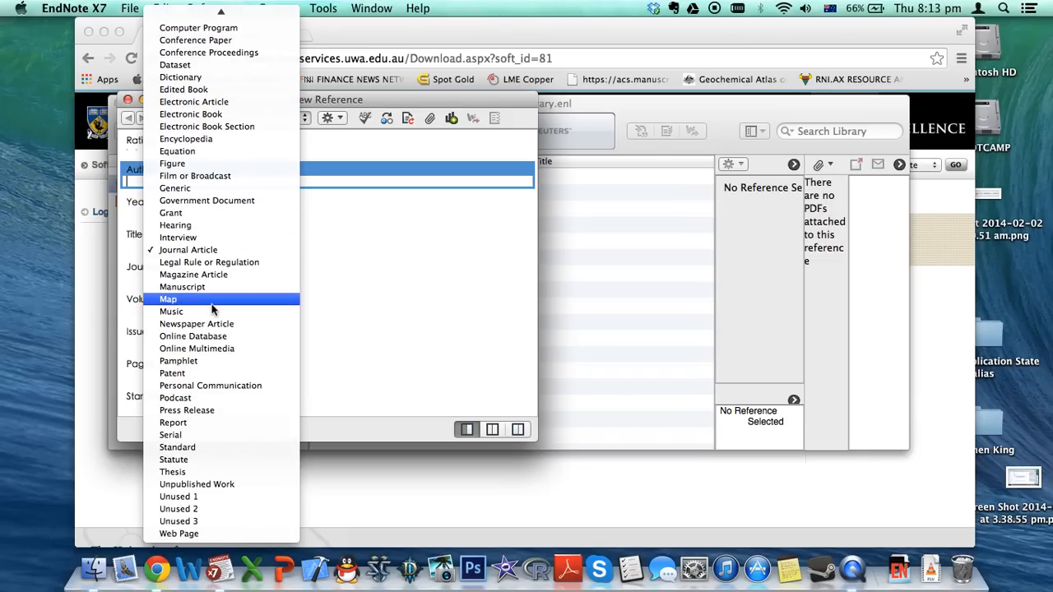
{"action": "left_click", "coordinate": [182, 533]}
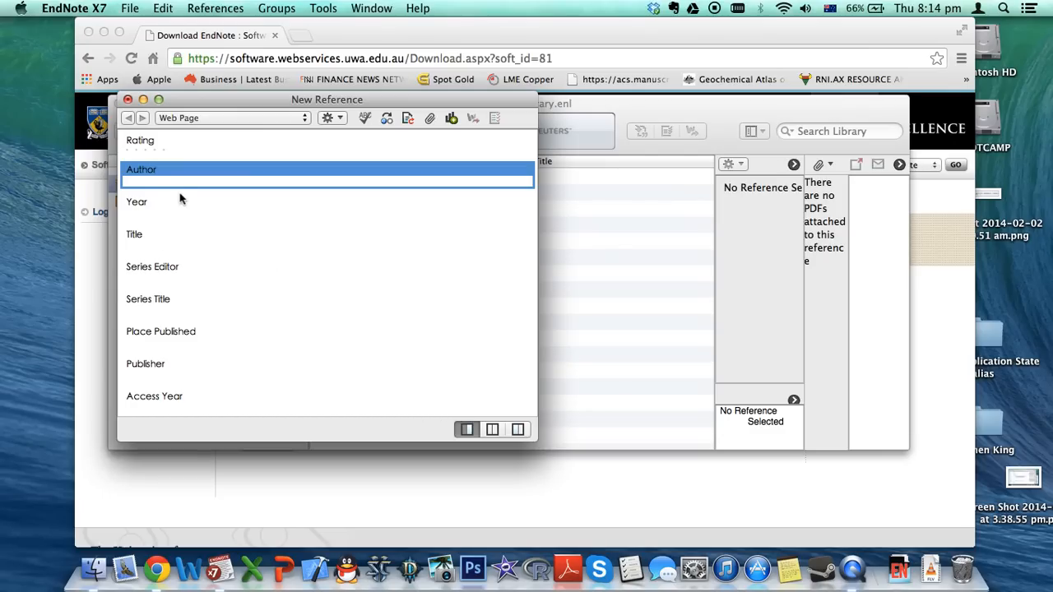
{"action": "scroll", "coordinate": [158, 260], "scroll_direction": "down", "scroll_amount": 3}
{"action": "scroll", "coordinate": [159, 259], "scroll_direction": "up", "scroll_amount": 3}
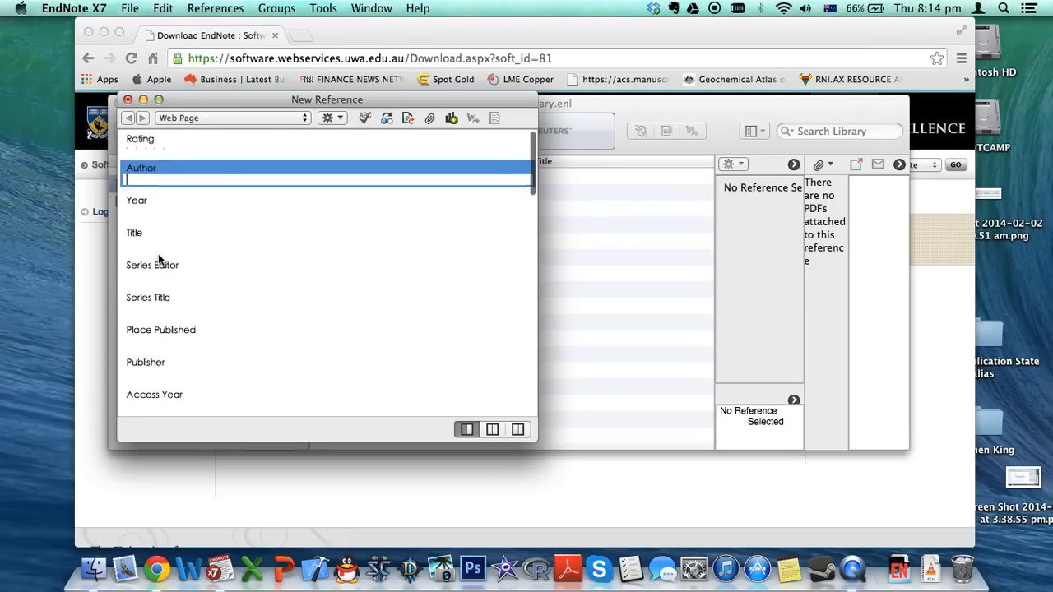
{"action": "scroll", "coordinate": [158, 260], "scroll_direction": "down", "scroll_amount": 1}
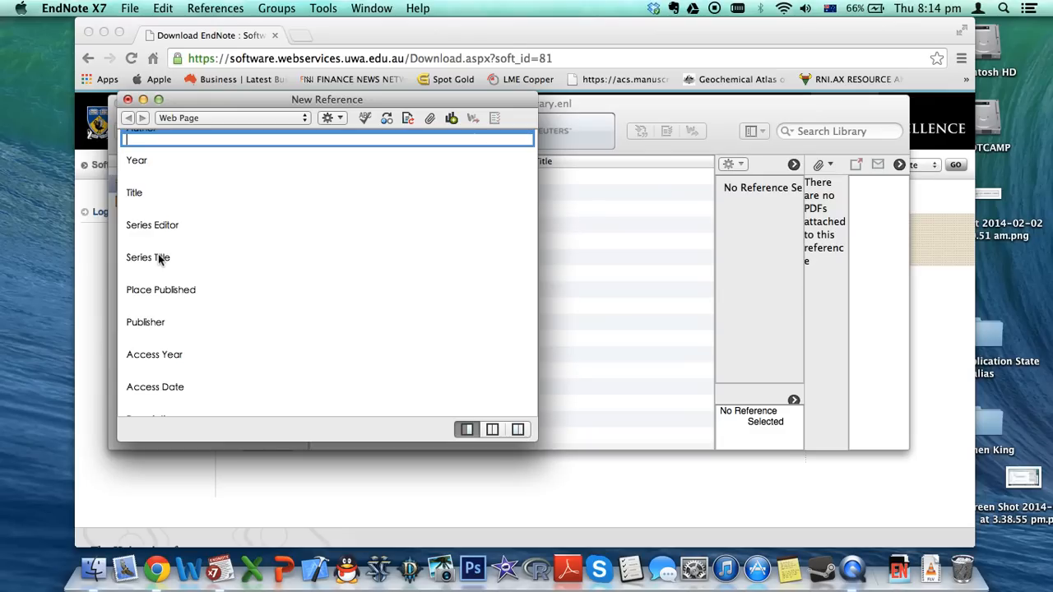
{"action": "scroll", "coordinate": [151, 172], "scroll_direction": "up", "scroll_amount": 1}
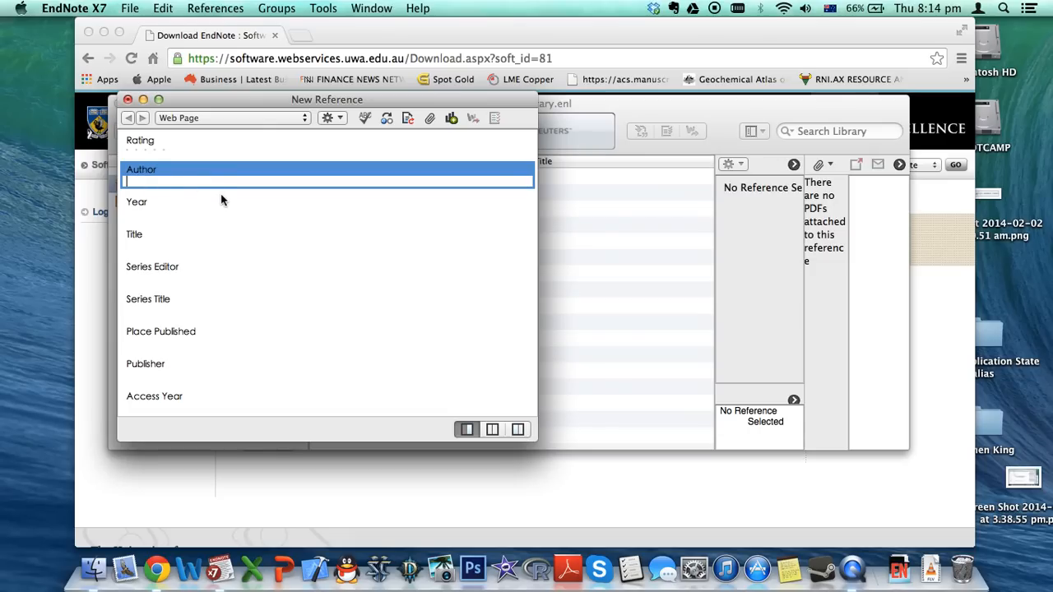
Look over the Year and Title fields, then close the empty reference without saving
{"action": "left_click", "coordinate": [132, 210]}
{"action": "left_click", "coordinate": [136, 240]}
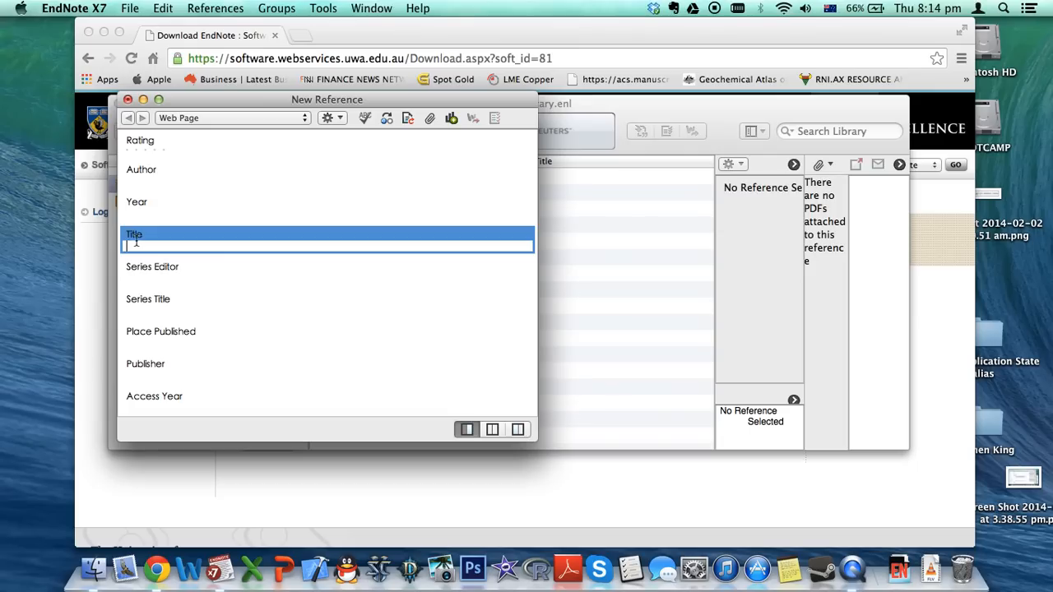
{"action": "scroll", "coordinate": [206, 265], "scroll_direction": "down", "scroll_amount": 2}
{"action": "scroll", "coordinate": [206, 265], "scroll_direction": "down", "scroll_amount": 5}
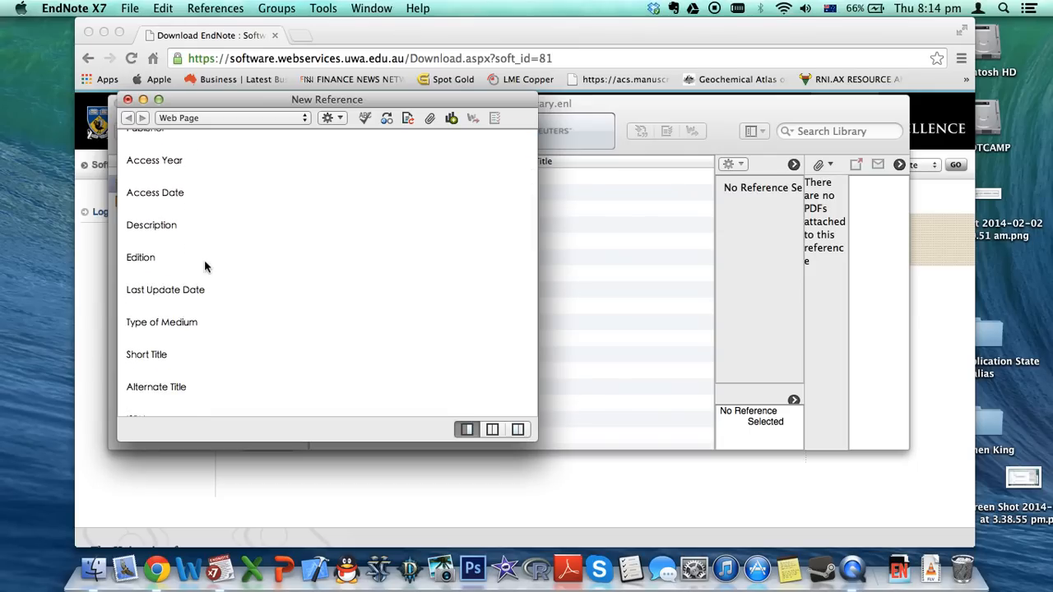
{"action": "scroll", "coordinate": [206, 265], "scroll_direction": "down", "scroll_amount": 6}
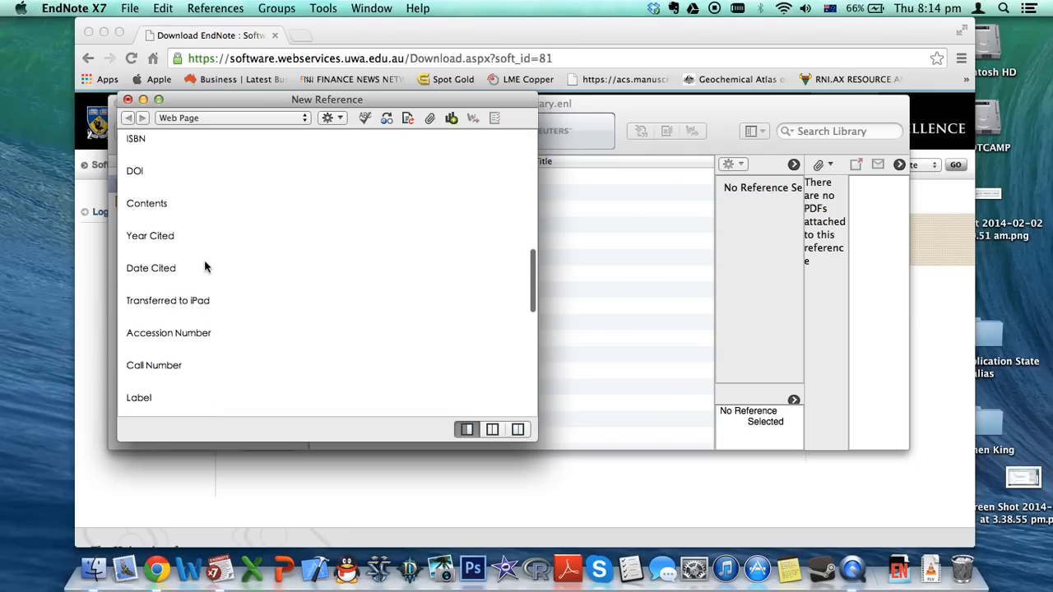
{"action": "scroll", "coordinate": [205, 265], "scroll_direction": "up", "scroll_amount": 5}
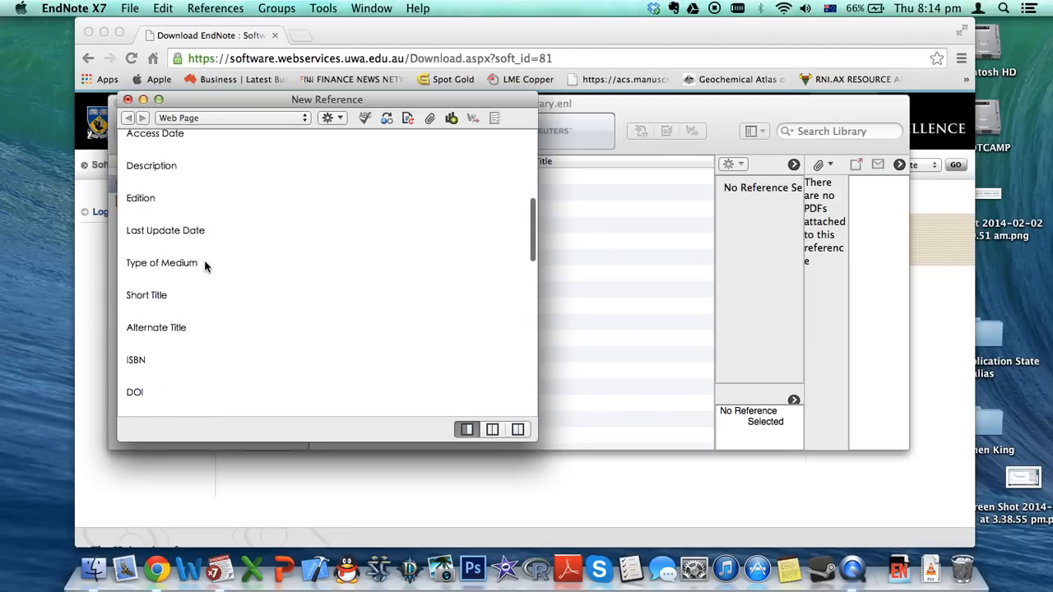
{"action": "scroll", "coordinate": [205, 265], "scroll_direction": "up", "scroll_amount": 2}
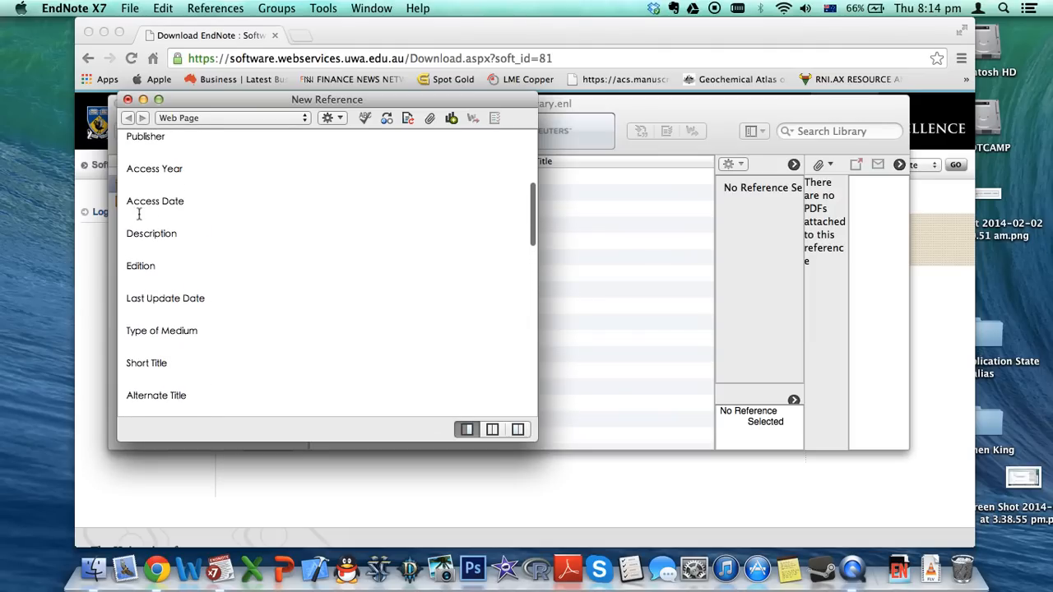
{"action": "scroll", "coordinate": [139, 214], "scroll_direction": "down", "scroll_amount": 8}
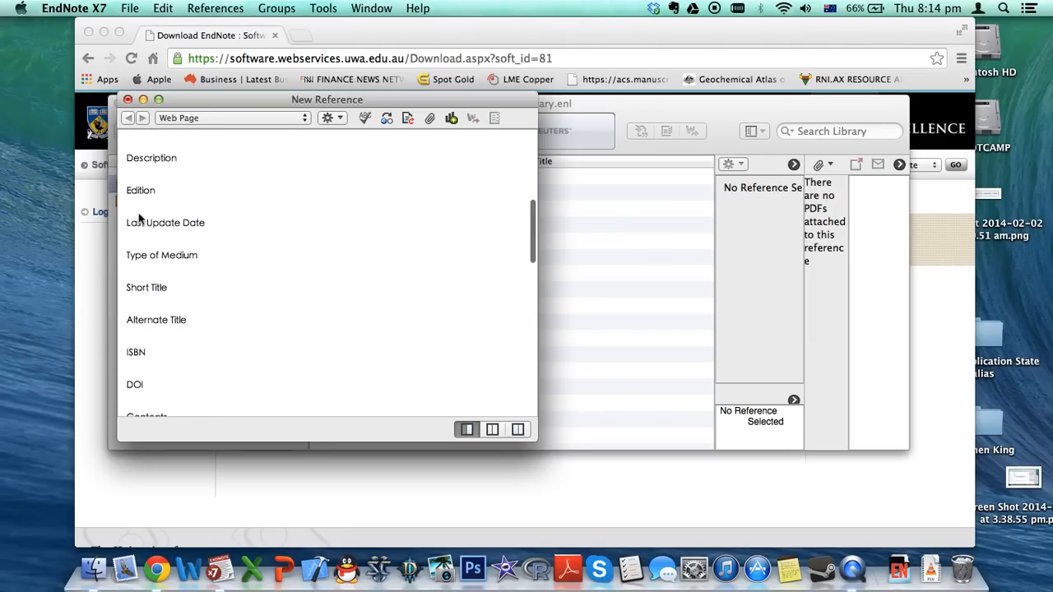
{"action": "scroll", "coordinate": [139, 216], "scroll_direction": "down", "scroll_amount": 8}
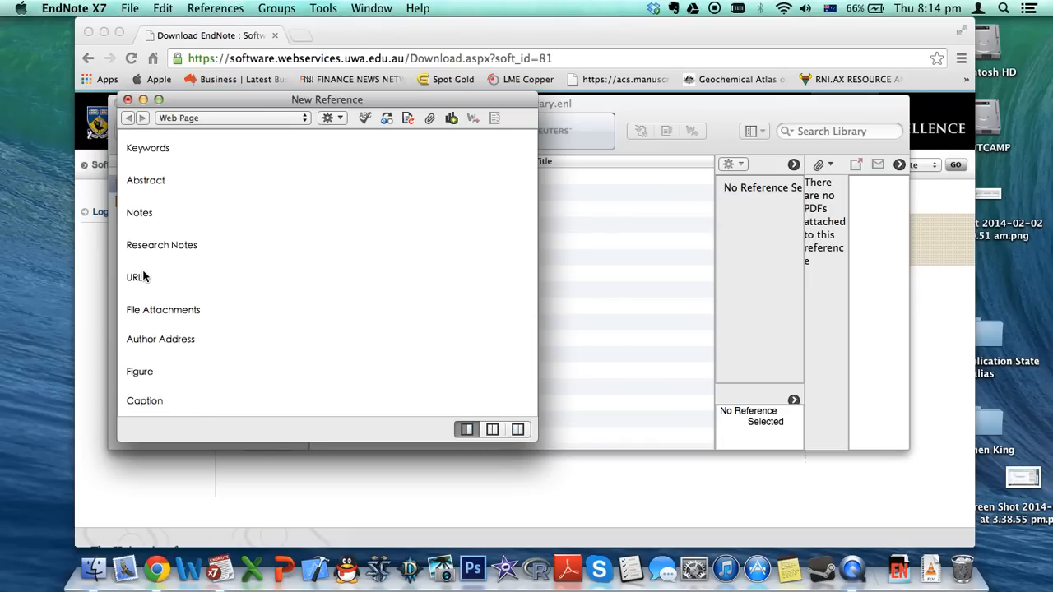
{"action": "left_click", "coordinate": [127, 100]}
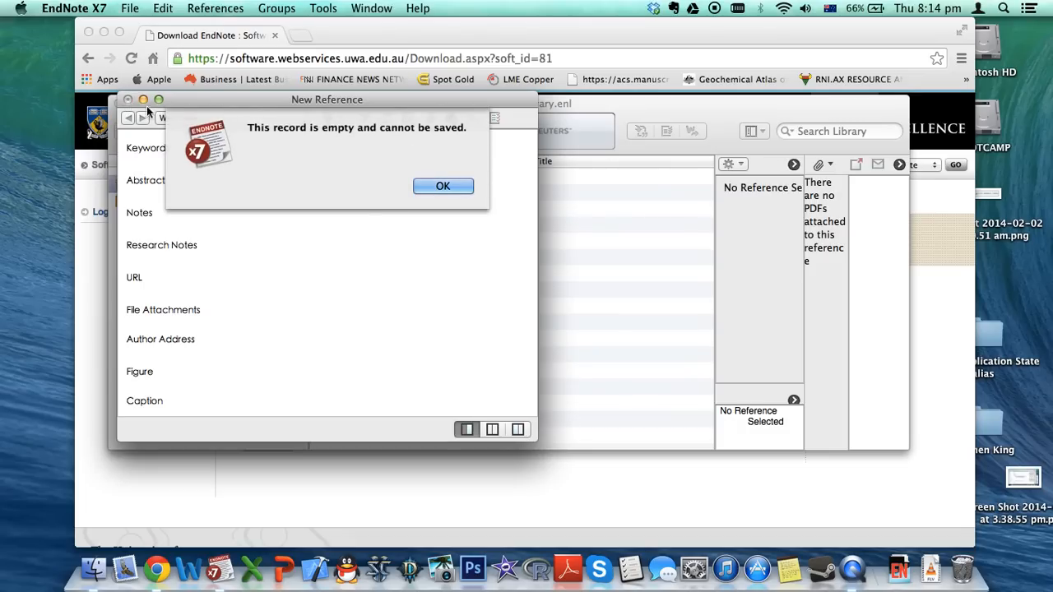
{"action": "left_click", "coordinate": [442, 184]}
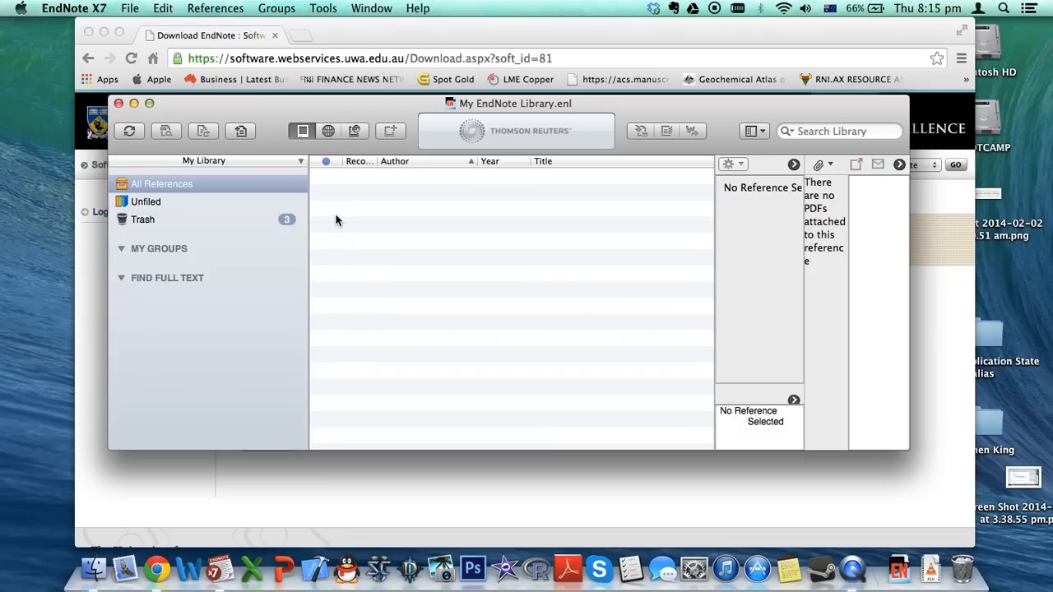
In a new Chrome tab, go to library.uwa.edu.au after a quick search for 'libray'
{"action": "left_click", "coordinate": [393, 33]}
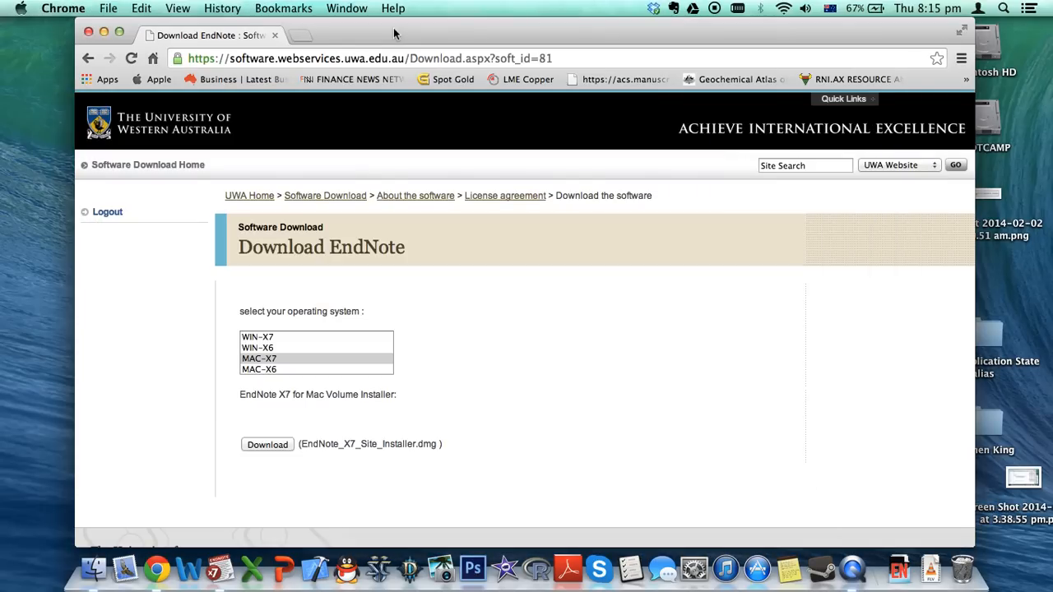
{"action": "left_click", "coordinate": [302, 37]}
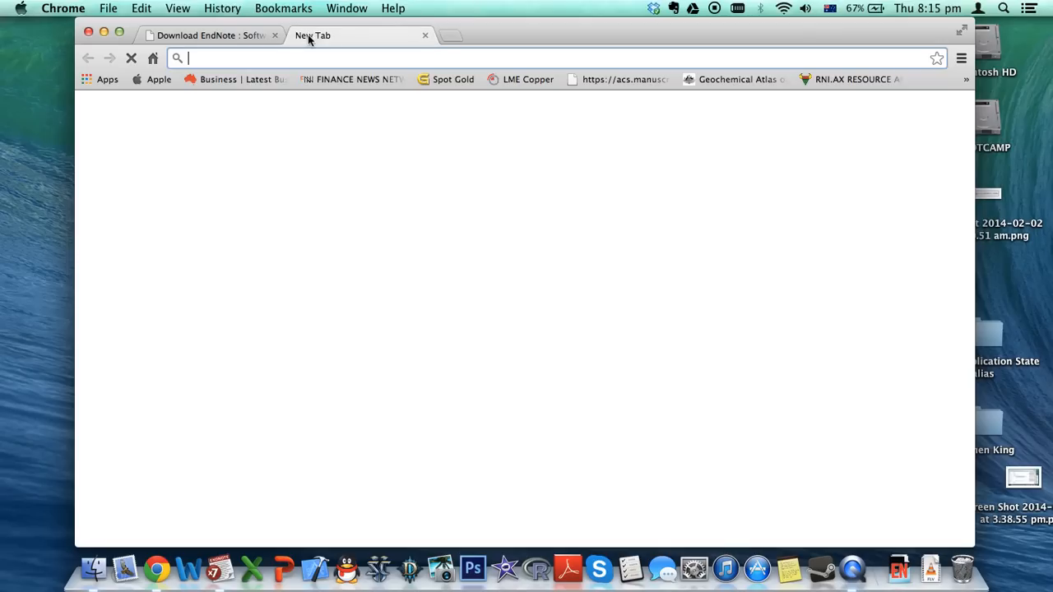
{"action": "type", "text": "libray"}
{"action": "key", "text": "Return"}
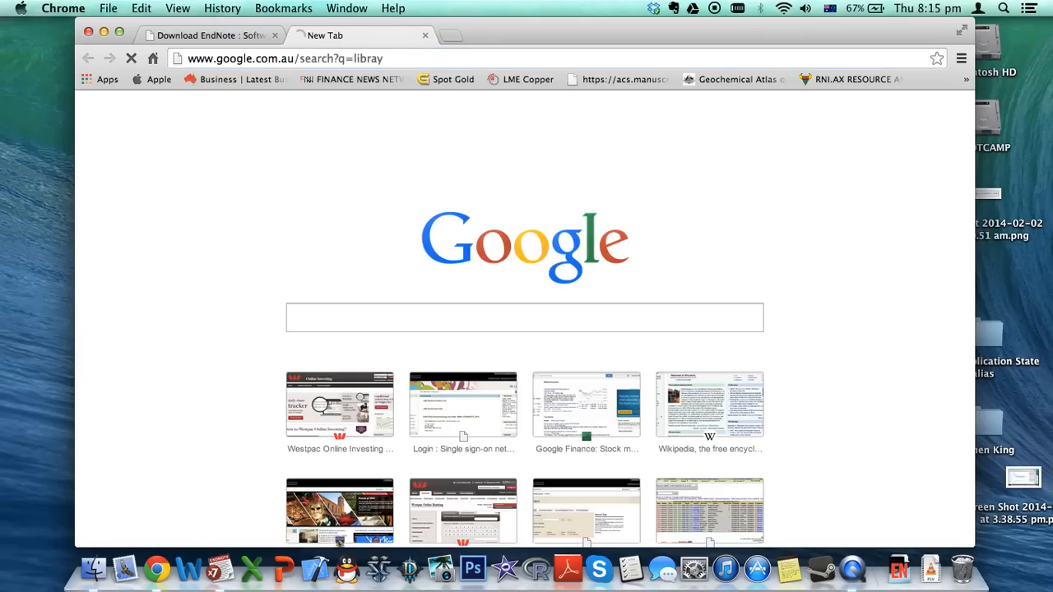
{"action": "left_click", "coordinate": [389, 58]}
{"action": "type", "text": "library.uwa.edu.au"}
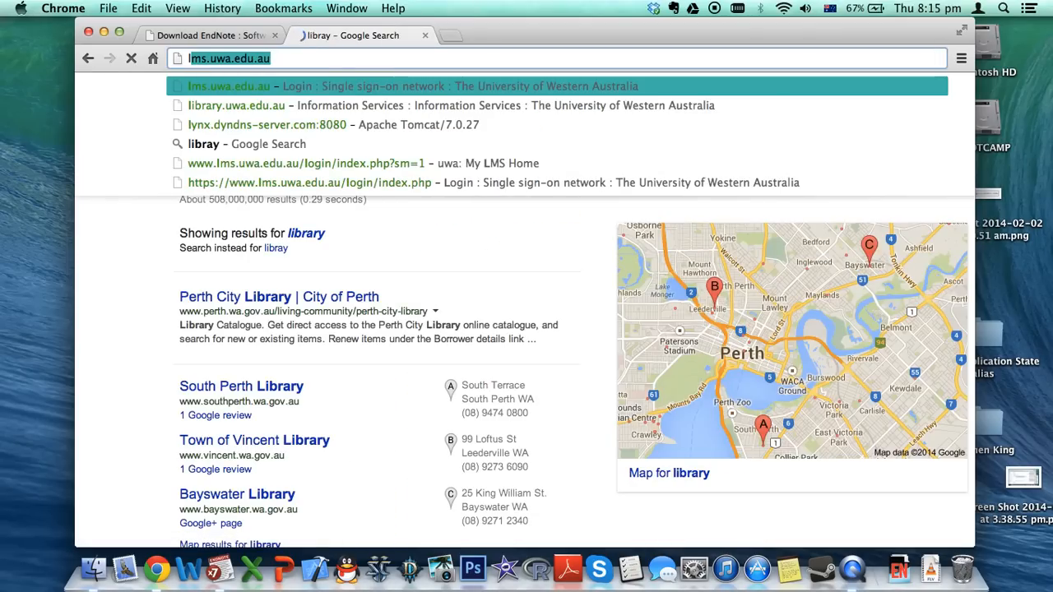
{"action": "key", "text": "Return"}
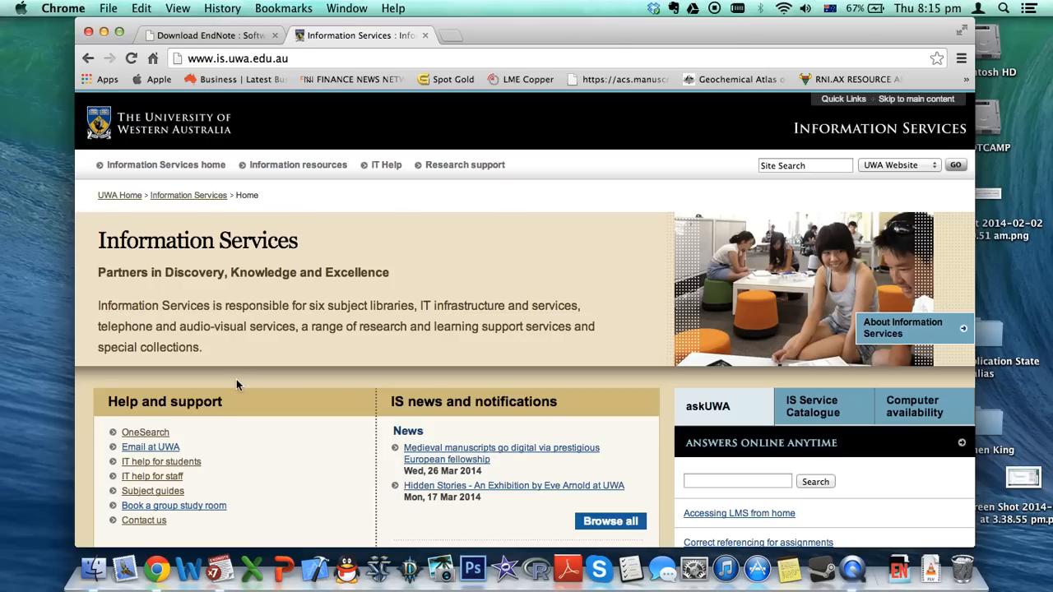
Search OneSearch for 'sciencedirect' and open the ScienceDirect database record
{"action": "left_click", "coordinate": [138, 432]}
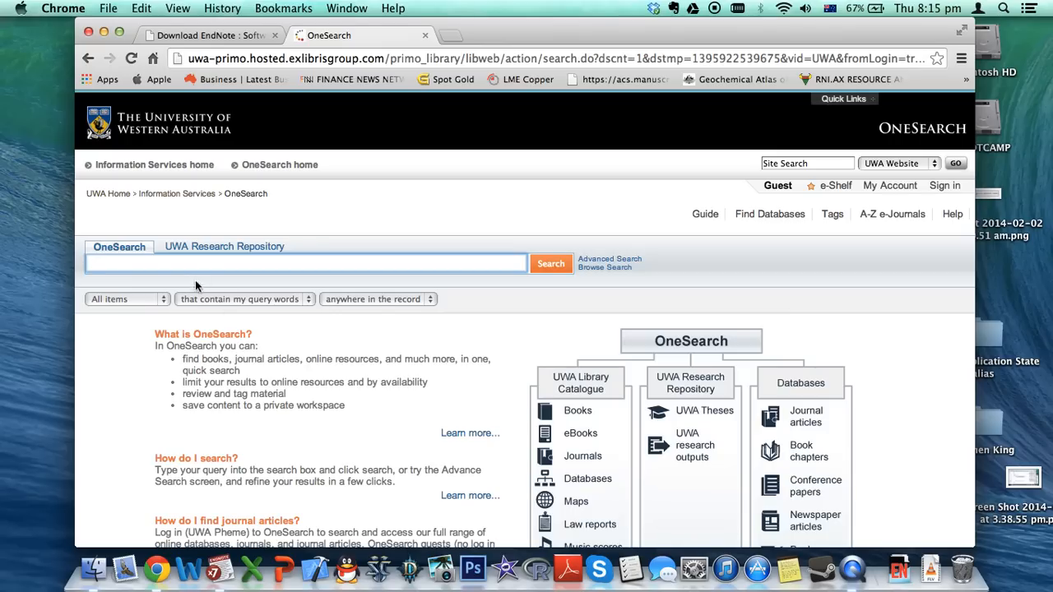
{"action": "type", "text": "sci"}
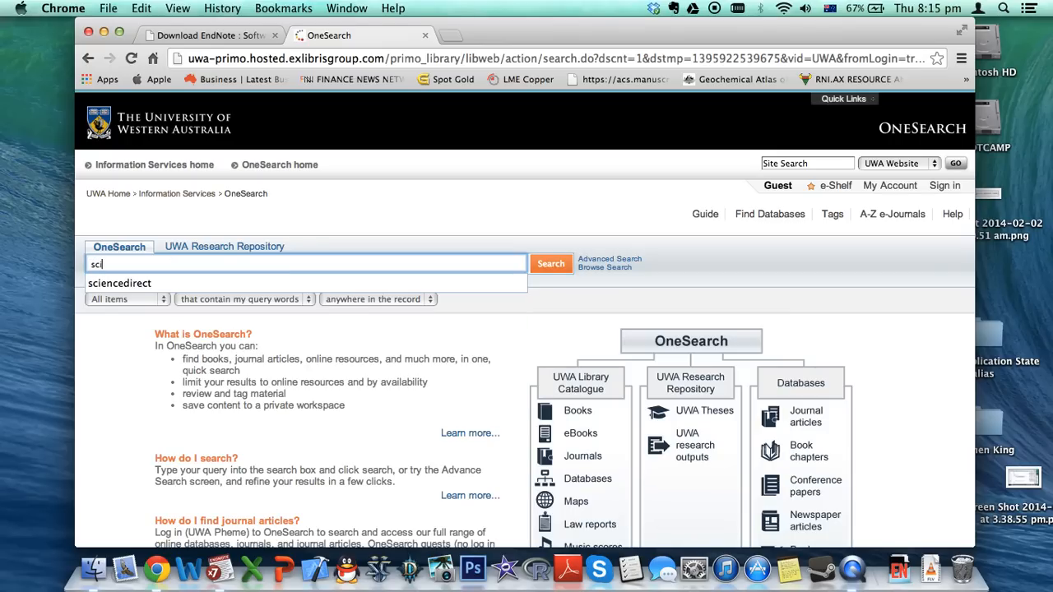
{"action": "type", "text": "encedirect"}
{"action": "key", "text": "Return"}
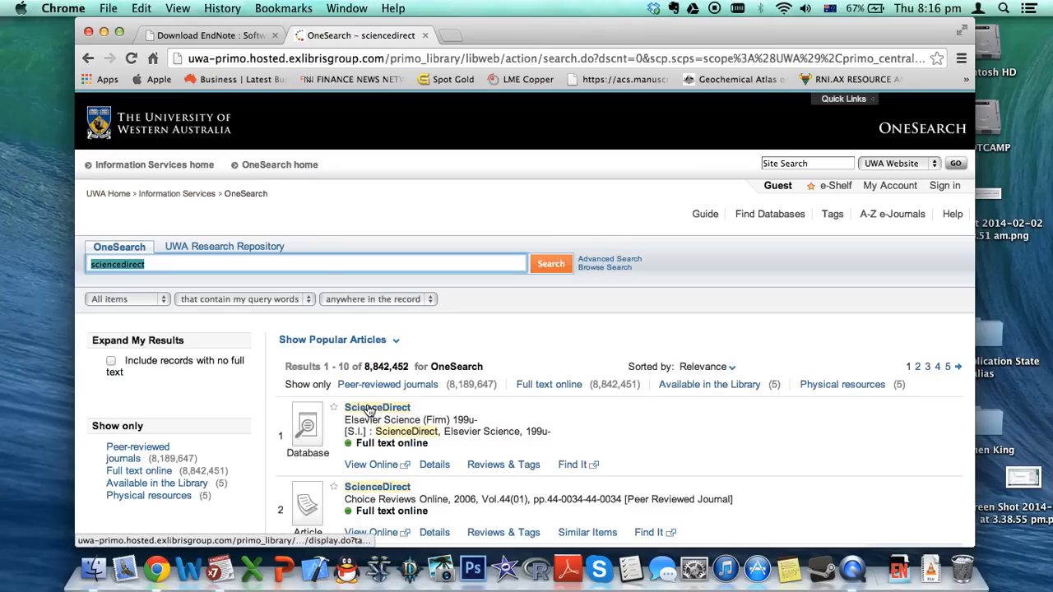
{"action": "left_click", "coordinate": [379, 406]}
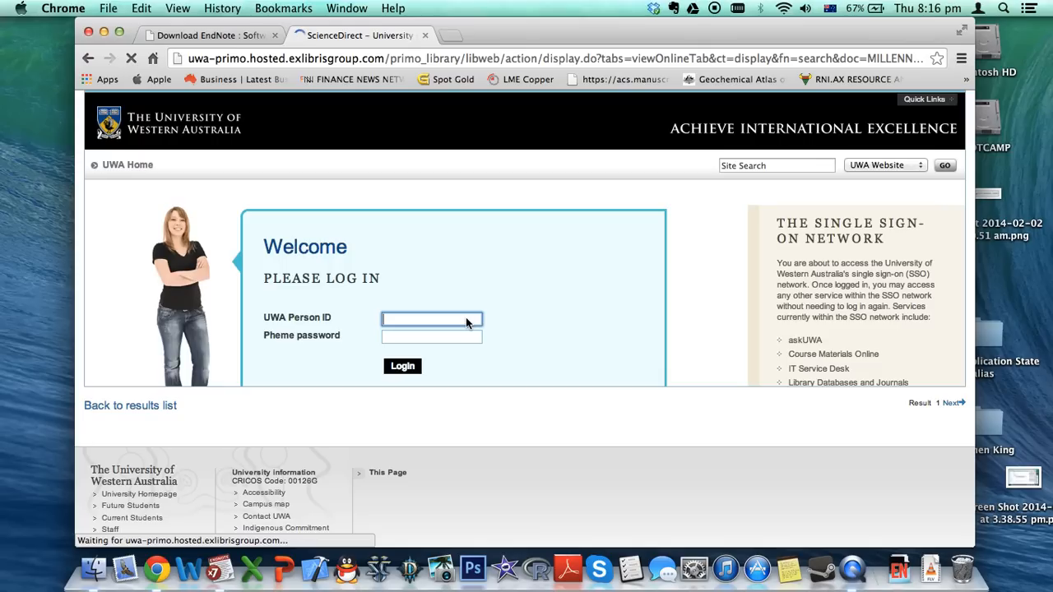
Sign in with your UWA Person ID and Pheme password, then open ScienceDirect in a new tab
{"action": "type", "text": "20782778"}
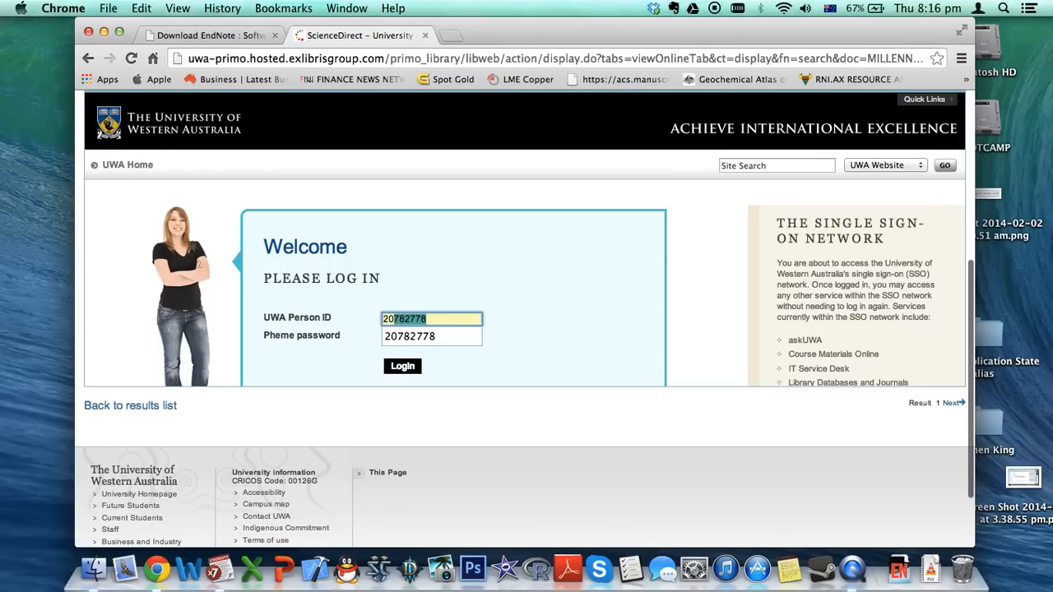
{"action": "key", "text": "Tab"}
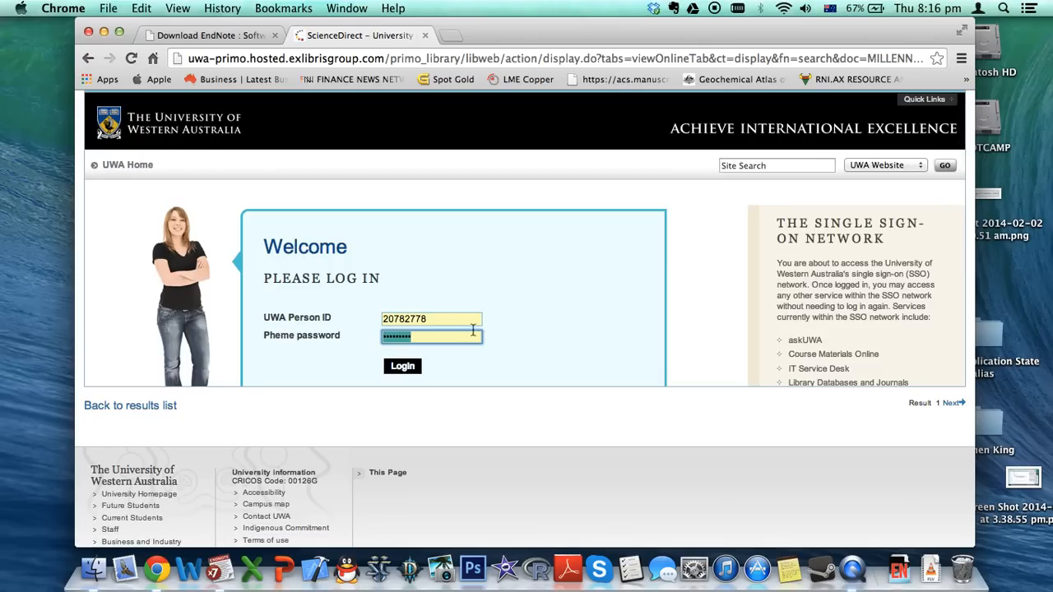
{"action": "left_click", "coordinate": [402, 367]}
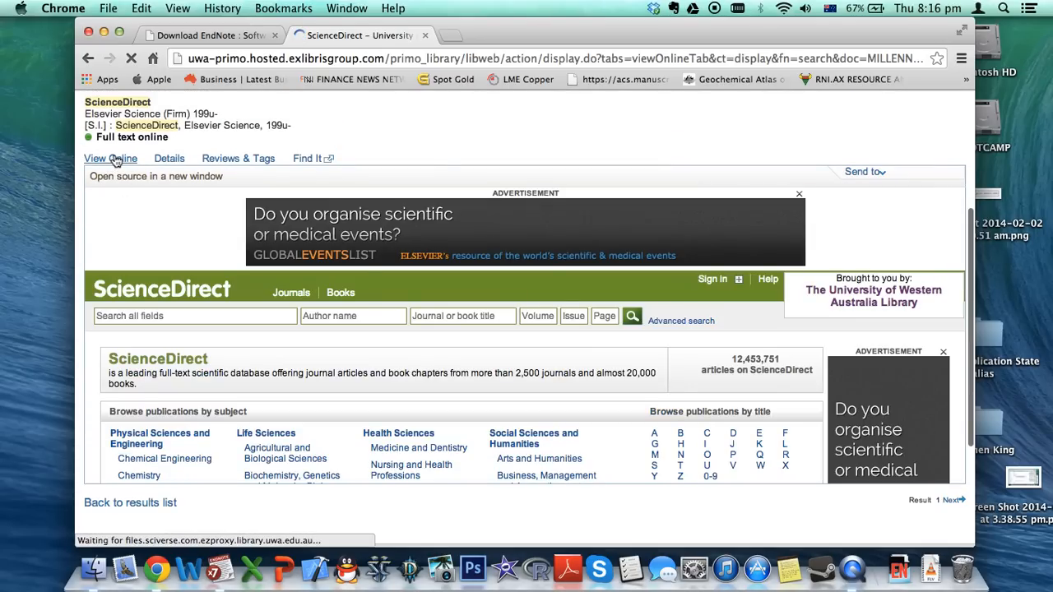
{"action": "left_click", "coordinate": [113, 159]}
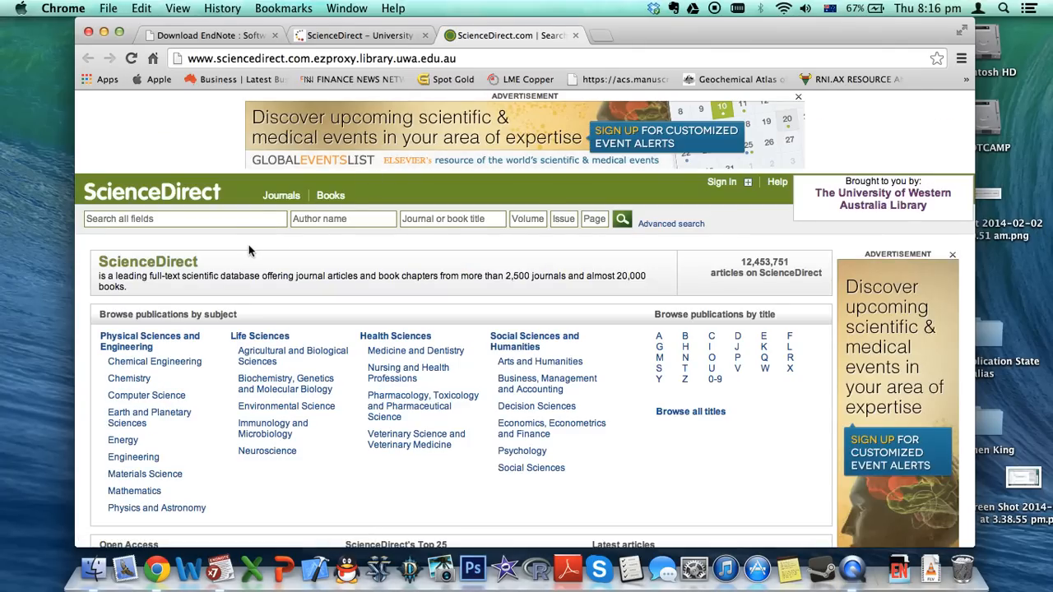
Search ScienceDirect for 'hydraulic fracturing' and scroll down to result 9, the Boudet 2014 article
{"action": "left_click", "coordinate": [168, 218]}
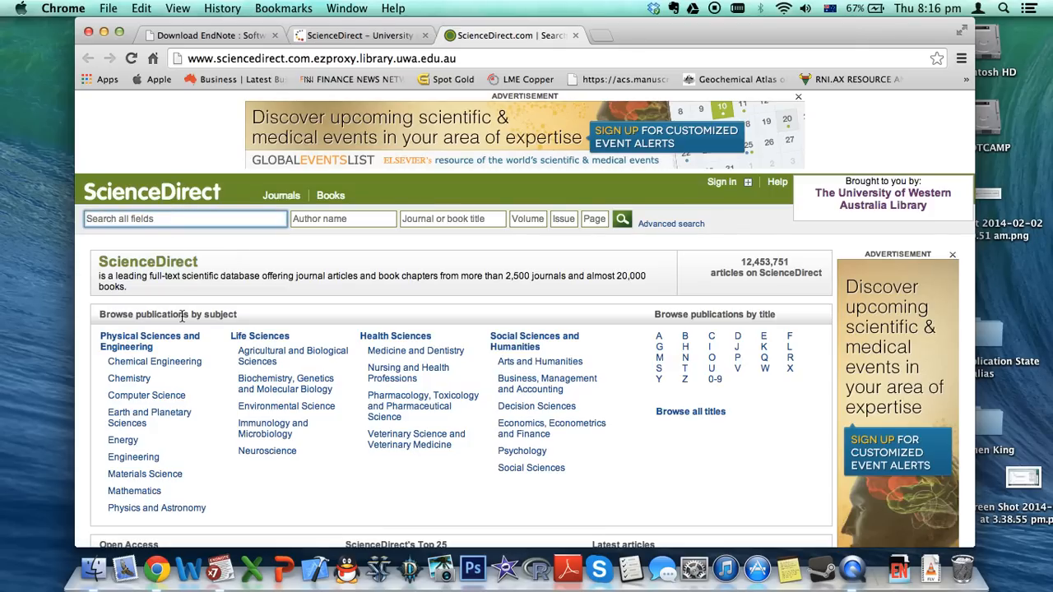
{"action": "type", "text": "hydraulic fracturing"}
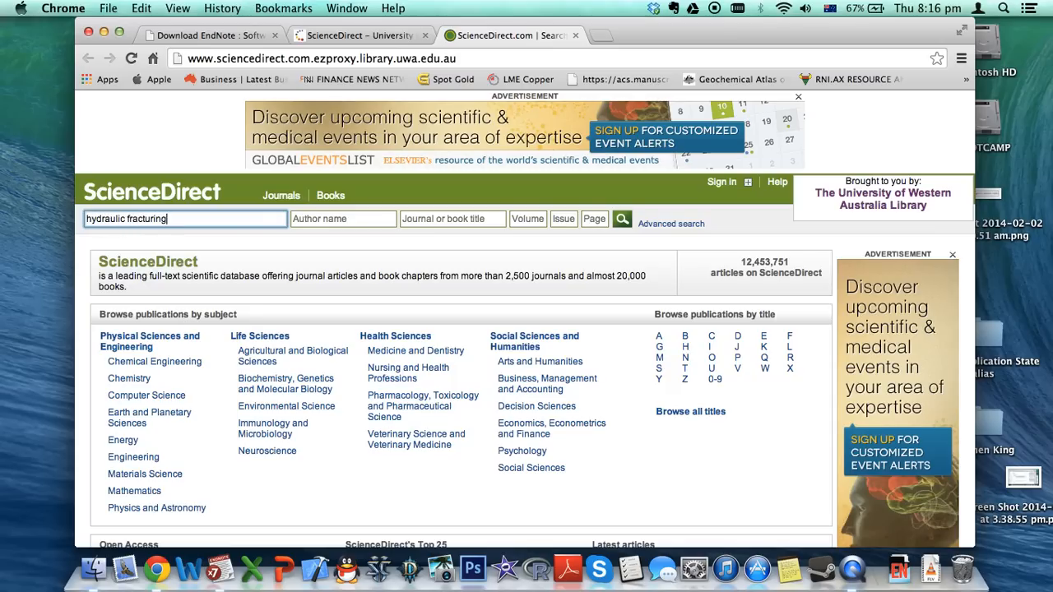
{"action": "key", "text": "Return"}
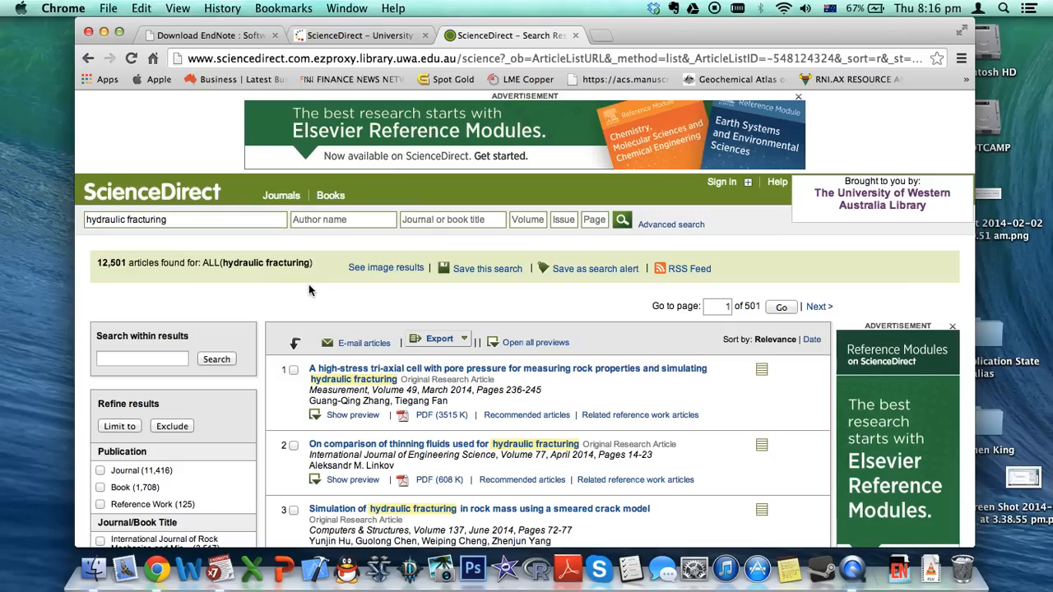
{"action": "scroll", "coordinate": [416, 340], "scroll_direction": "down", "scroll_amount": 8}
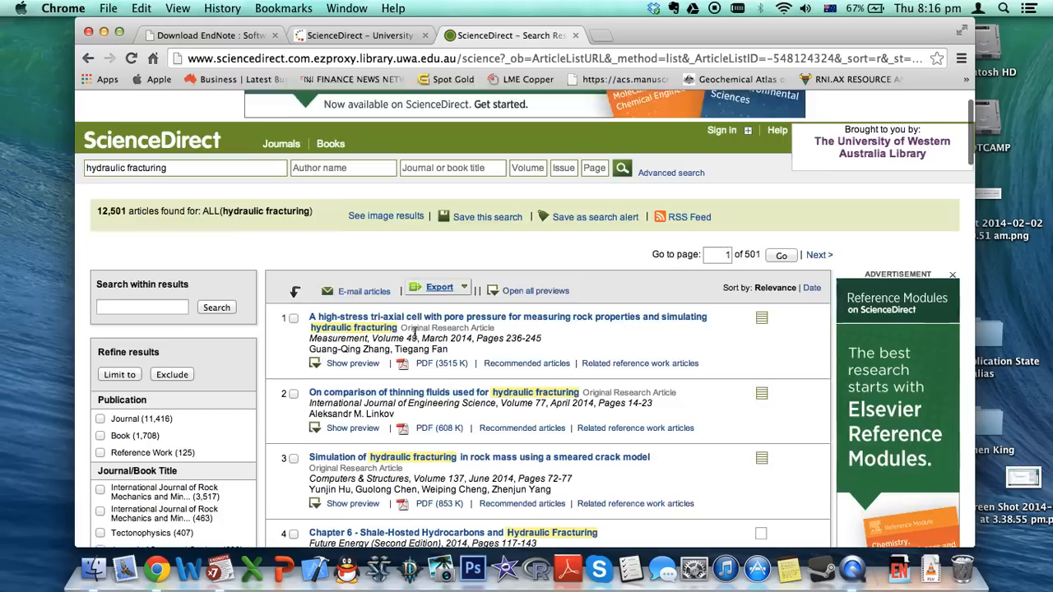
{"action": "scroll", "coordinate": [416, 340], "scroll_direction": "down", "scroll_amount": 10}
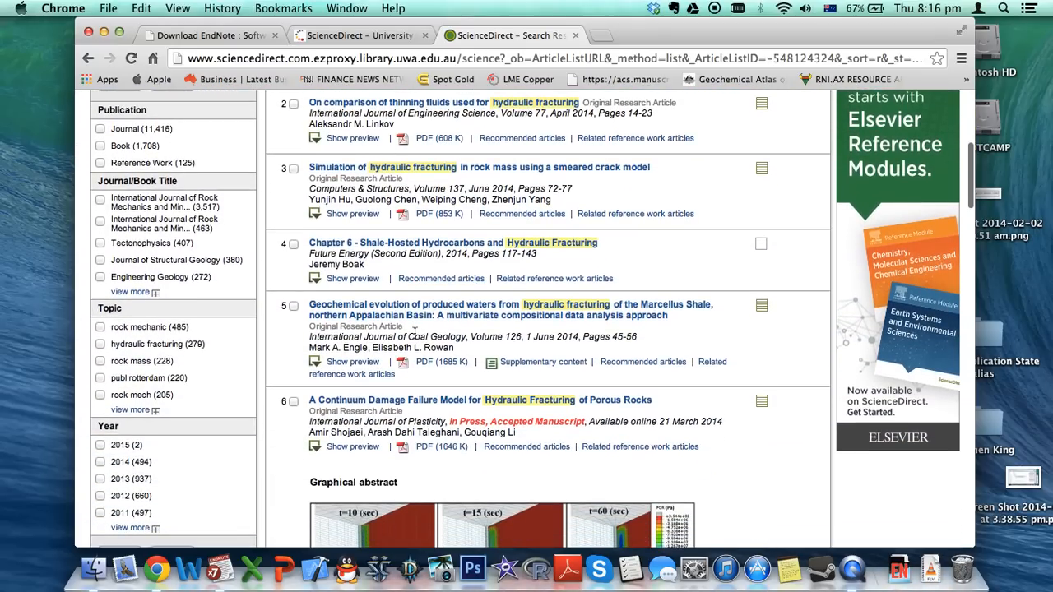
{"action": "scroll", "coordinate": [415, 338], "scroll_direction": "down", "scroll_amount": 3}
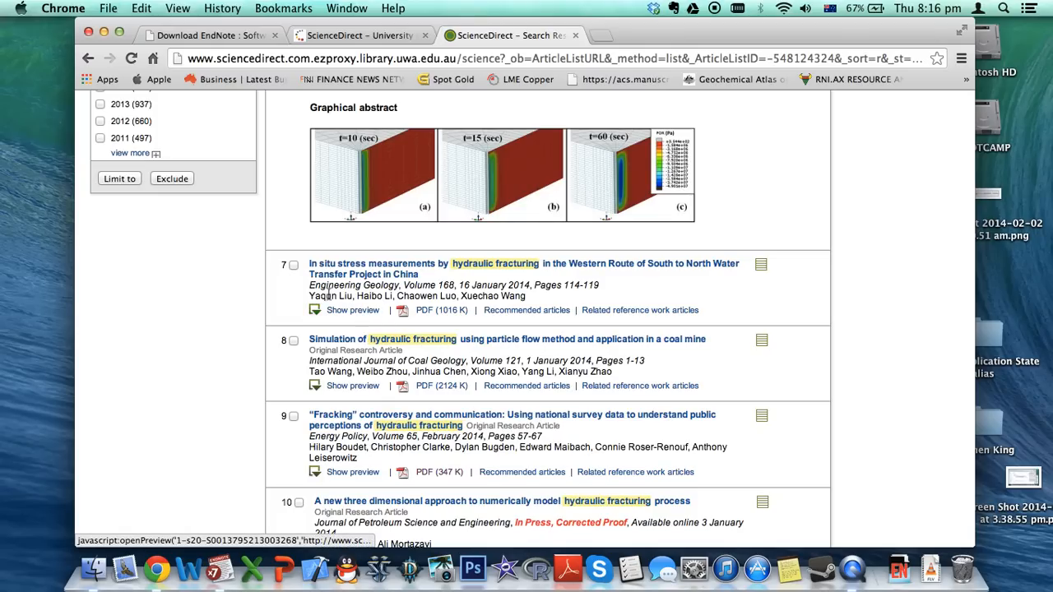
{"action": "scroll", "coordinate": [390, 329], "scroll_direction": "down", "scroll_amount": 3}
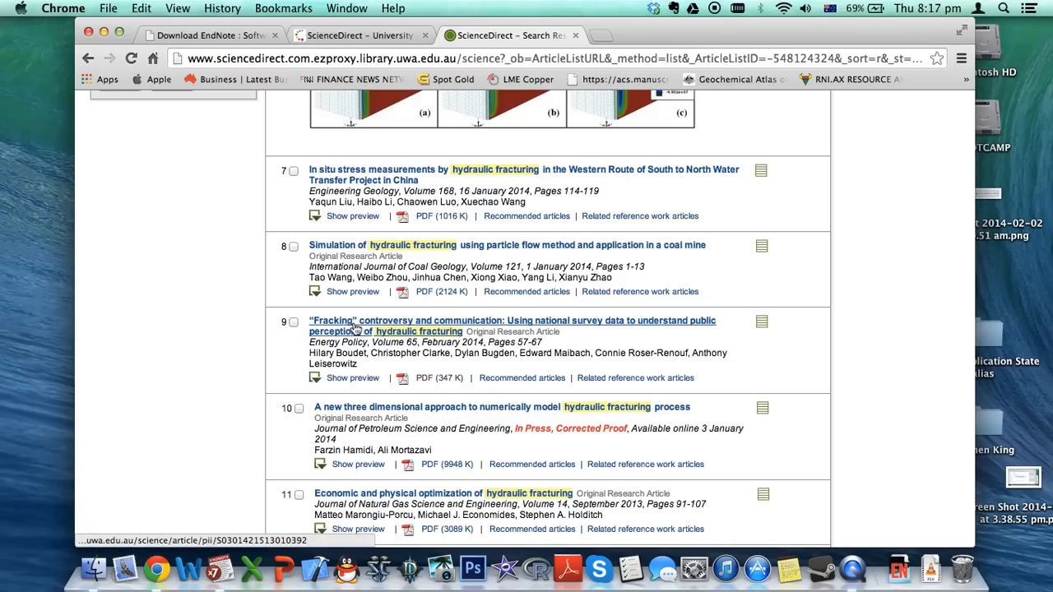
Tick result 9, the Boudet 2014 'Fracking' article, and check the RIS/BibTeX export options without exporting
{"action": "left_click", "coordinate": [293, 323]}
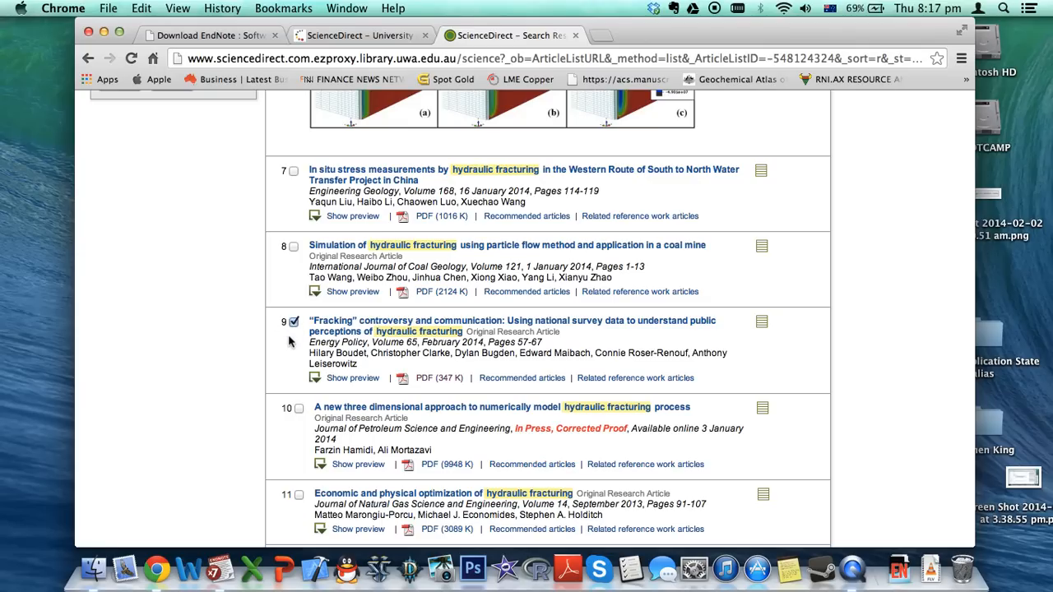
{"action": "scroll", "coordinate": [360, 344], "scroll_direction": "up", "scroll_amount": 15}
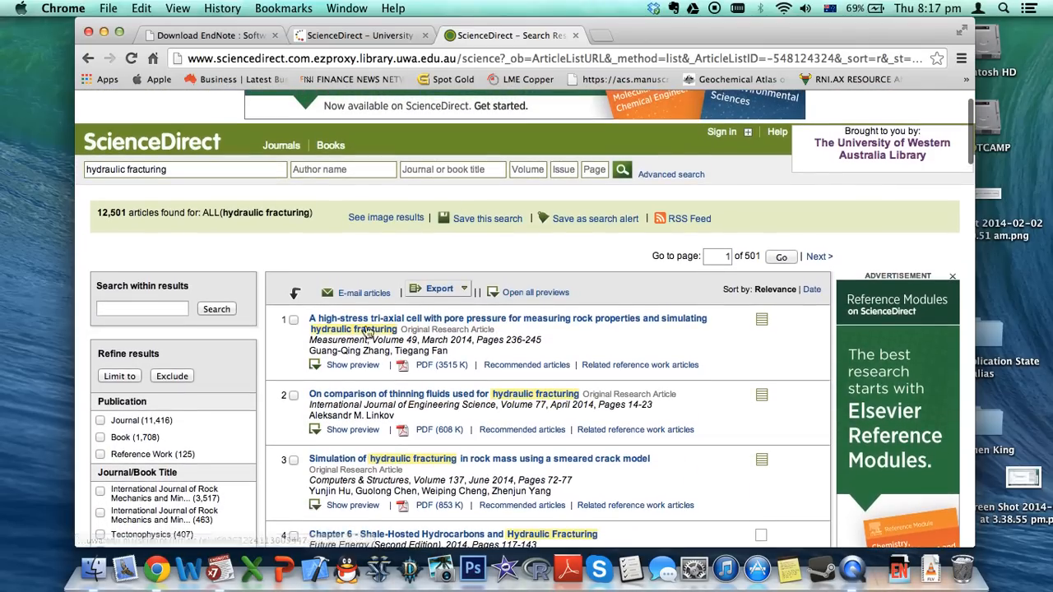
{"action": "left_click", "coordinate": [459, 291]}
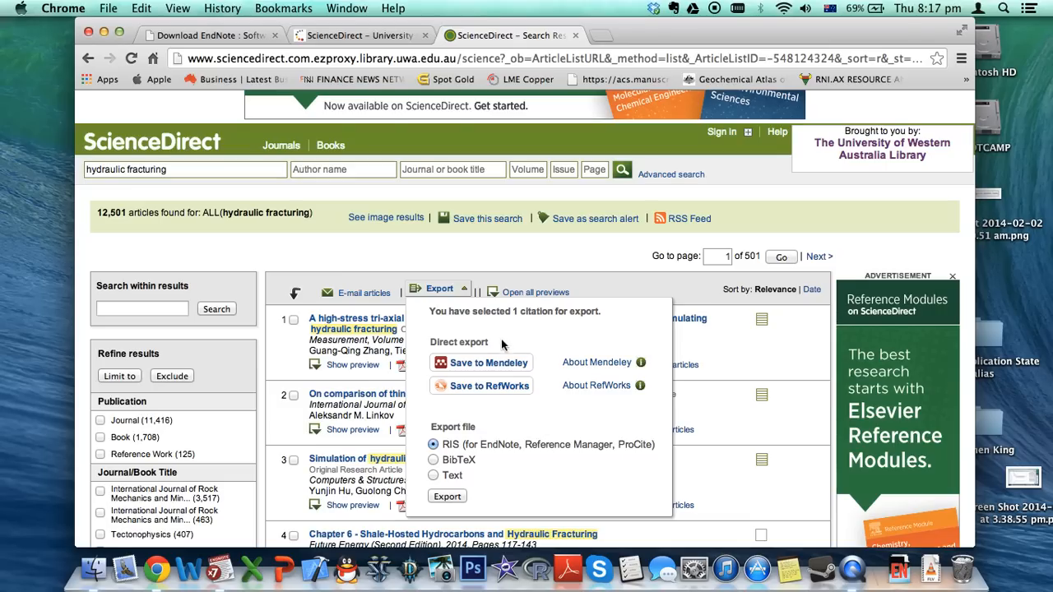
{"action": "left_click", "coordinate": [465, 294]}
{"action": "scroll", "coordinate": [386, 377], "scroll_direction": "down", "scroll_amount": 3}
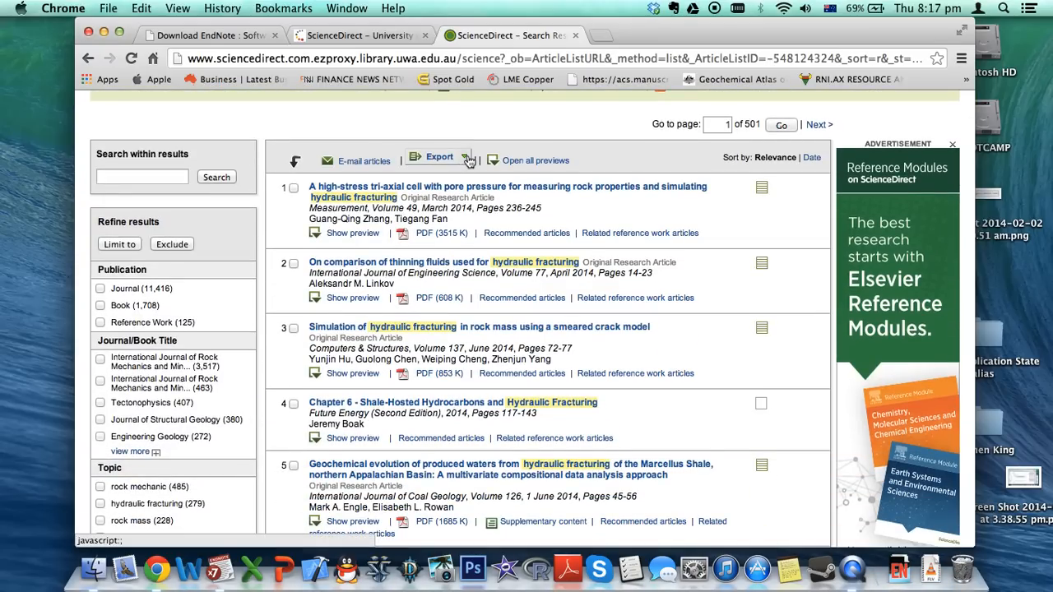
{"action": "scroll", "coordinate": [404, 288], "scroll_direction": "down", "scroll_amount": 5}
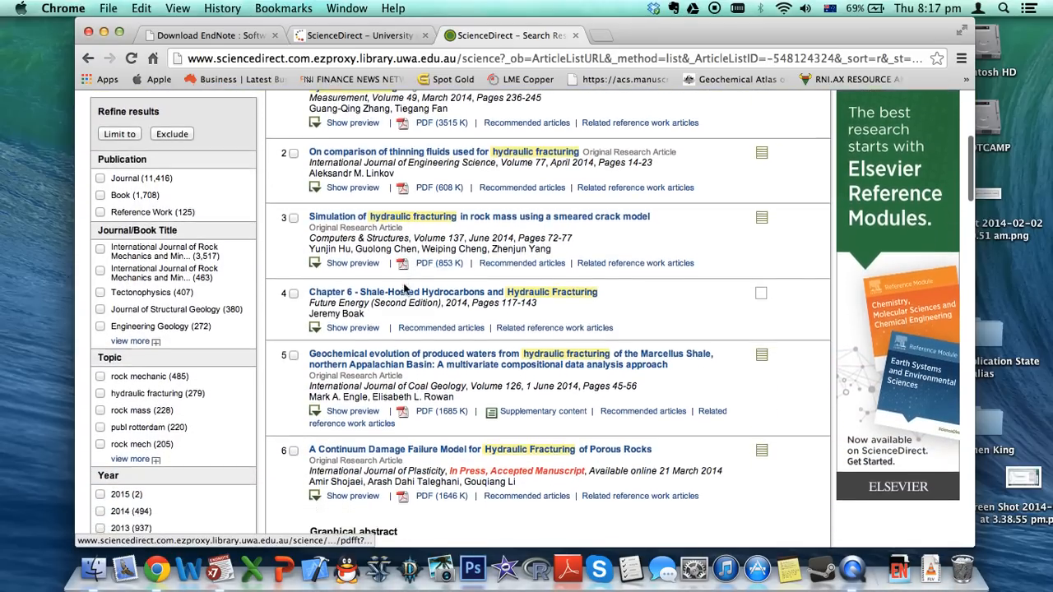
{"action": "scroll", "coordinate": [405, 288], "scroll_direction": "down", "scroll_amount": 5}
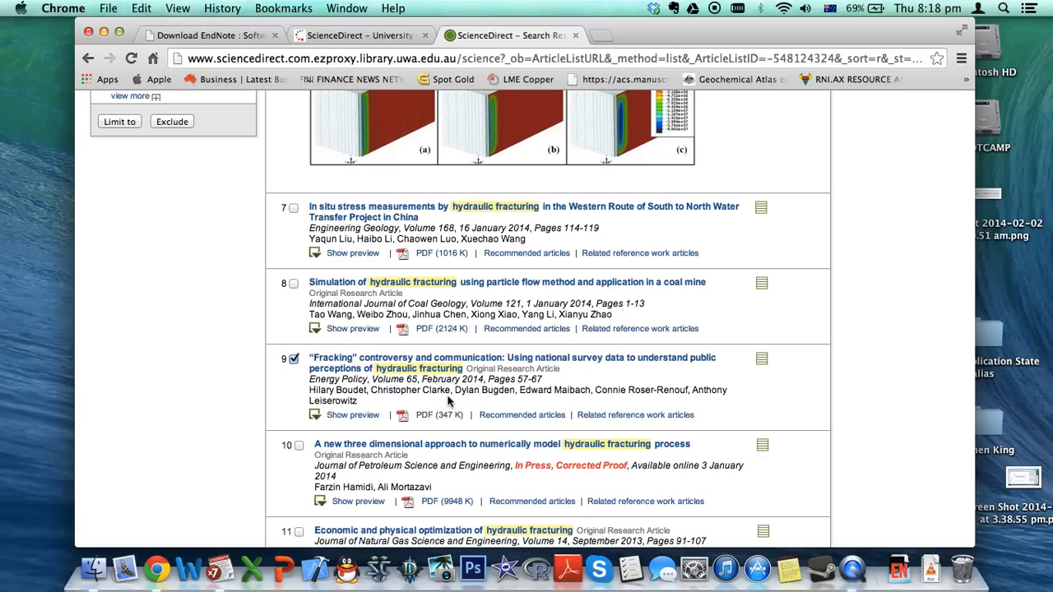
Open the Boudet 'Fracking' article's full-text PDF (347 K) in Chrome's PDF viewer
{"action": "left_click", "coordinate": [437, 414]}
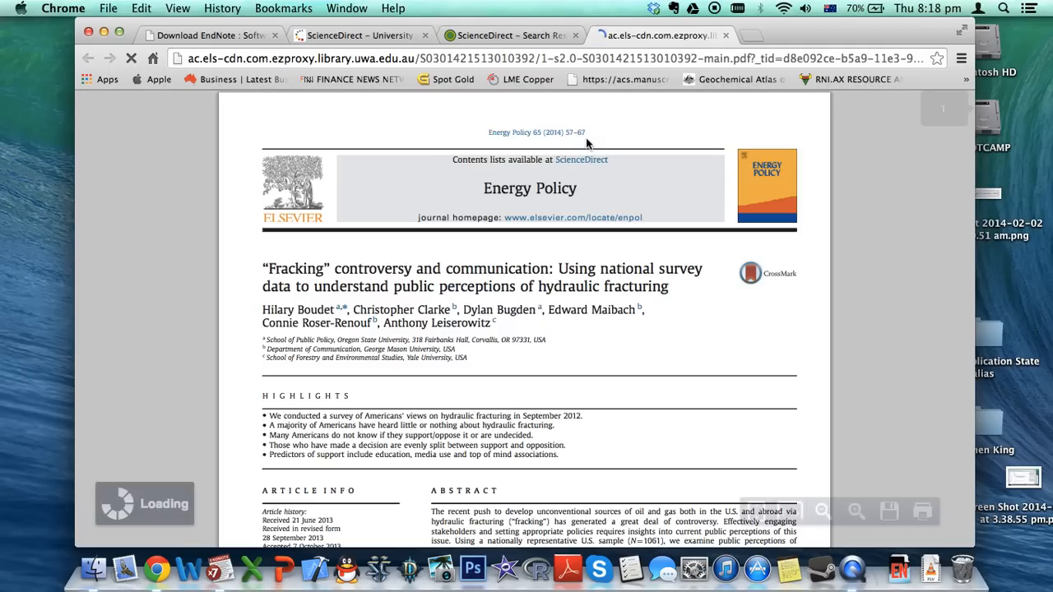
{"action": "scroll", "coordinate": [549, 220], "scroll_direction": "down", "scroll_amount": 2}
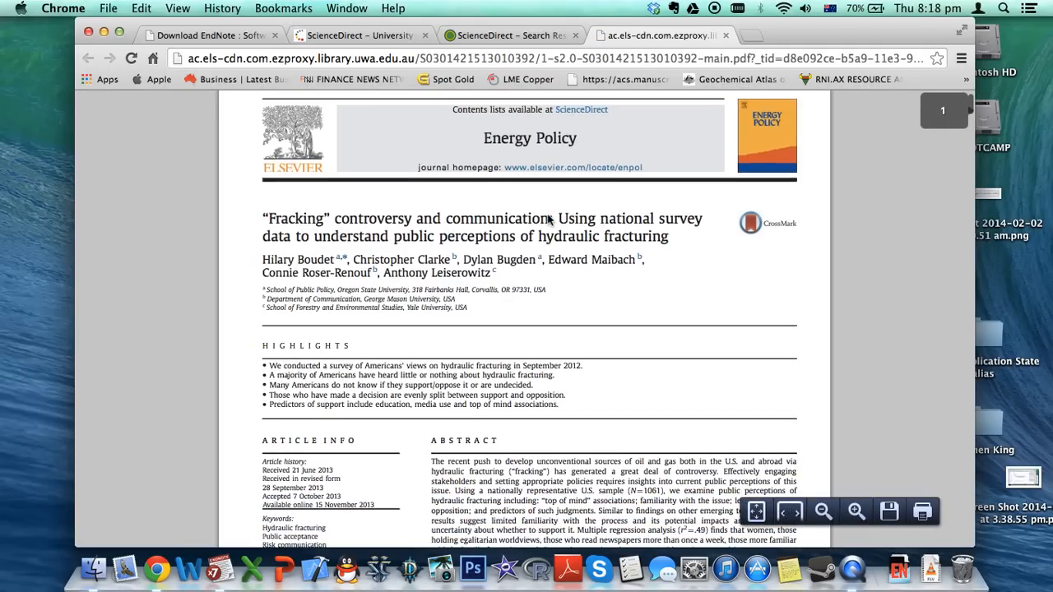
{"action": "scroll", "coordinate": [440, 365], "scroll_direction": "down", "scroll_amount": 5}
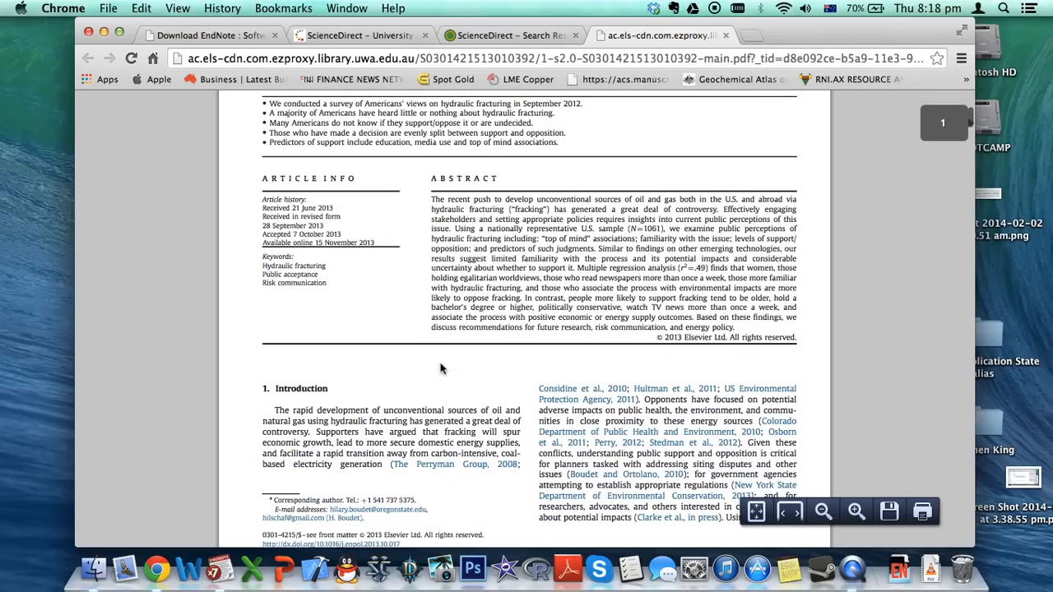
{"action": "scroll", "coordinate": [440, 365], "scroll_direction": "up", "scroll_amount": 1}
Save the article PDF to Downloads and bring the EndNote library back up
{"action": "left_click", "coordinate": [888, 512]}
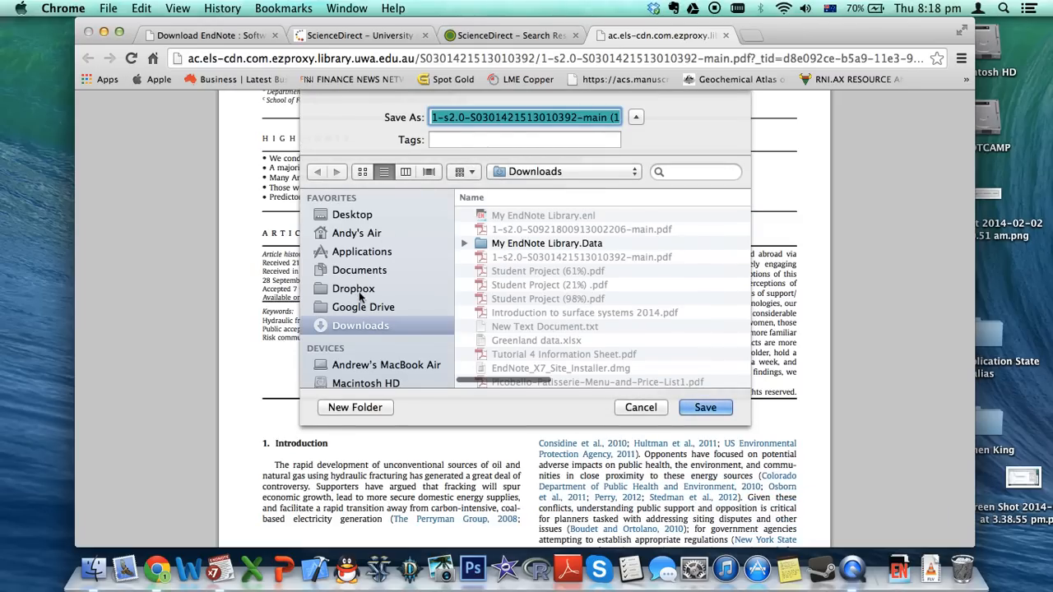
{"action": "left_click", "coordinate": [707, 408]}
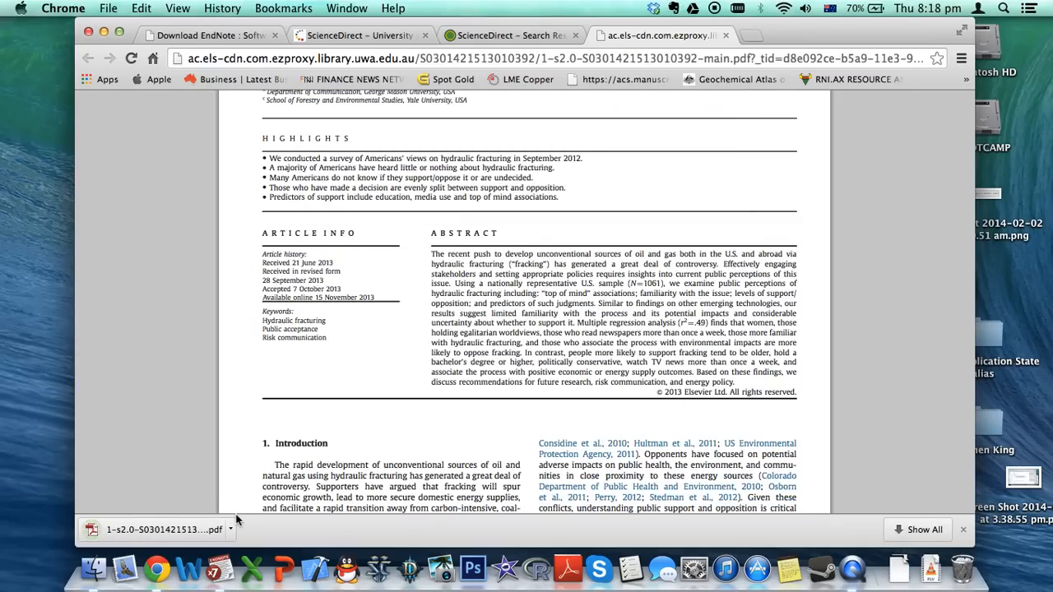
{"action": "left_click", "coordinate": [221, 566]}
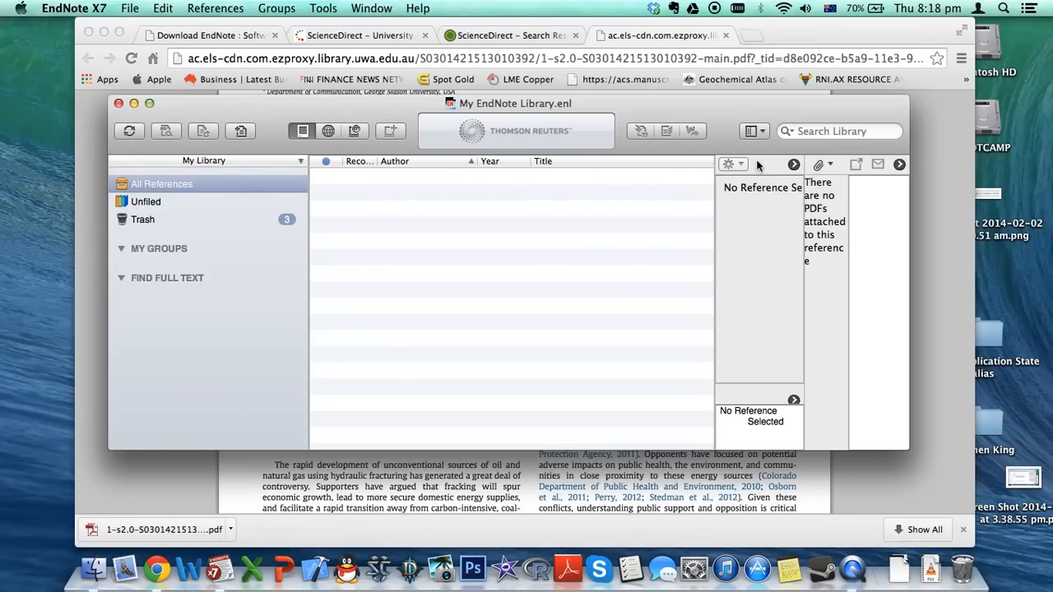
Import the newly downloaded article PDF into the library with File > Import
{"action": "left_click", "coordinate": [131, 8]}
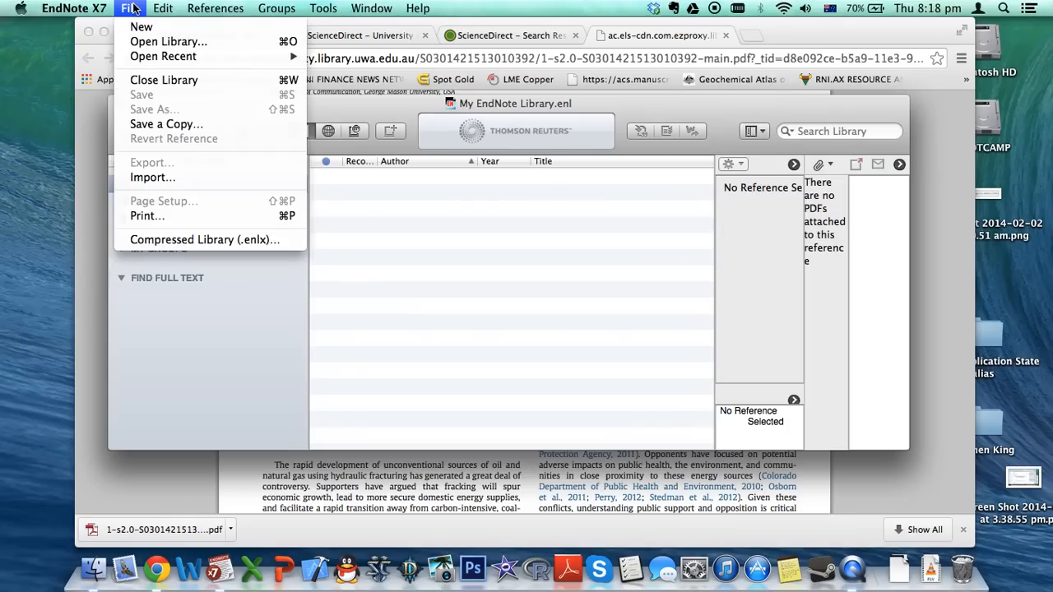
{"action": "left_click", "coordinate": [152, 178]}
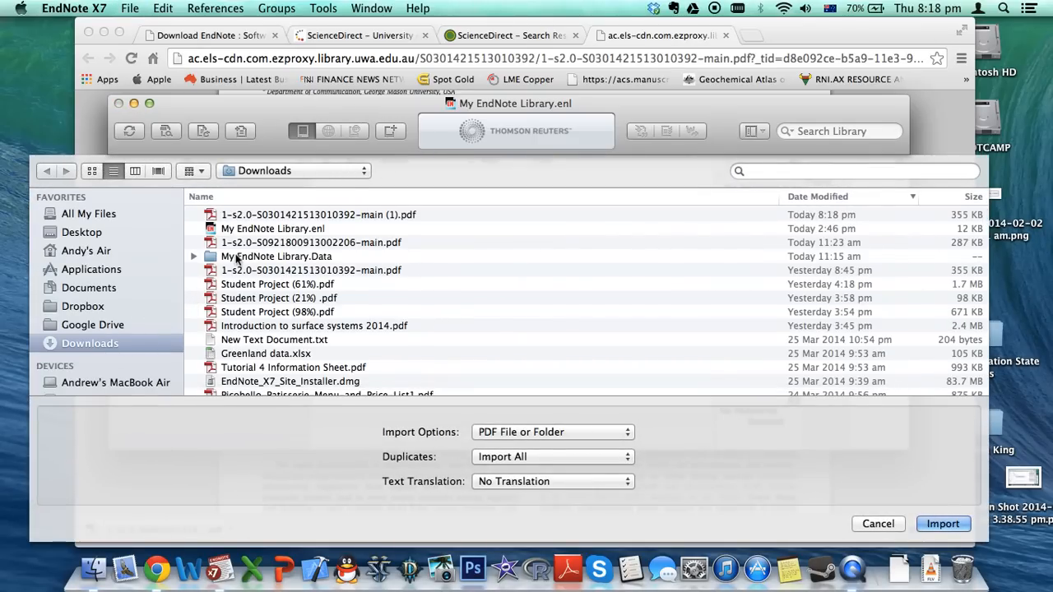
{"action": "left_click", "coordinate": [279, 216]}
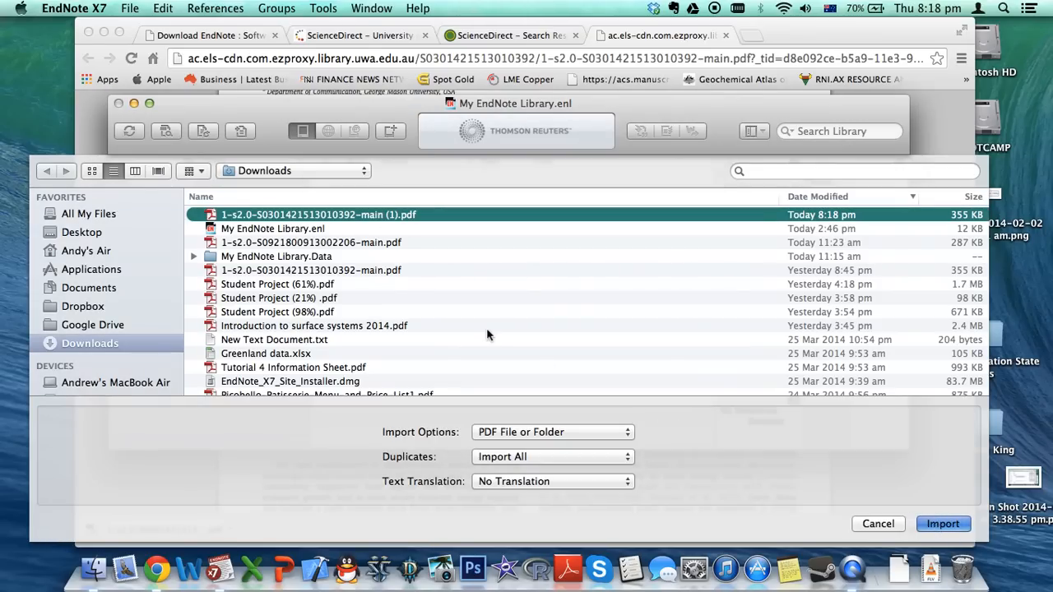
{"action": "key", "text": "Return"}
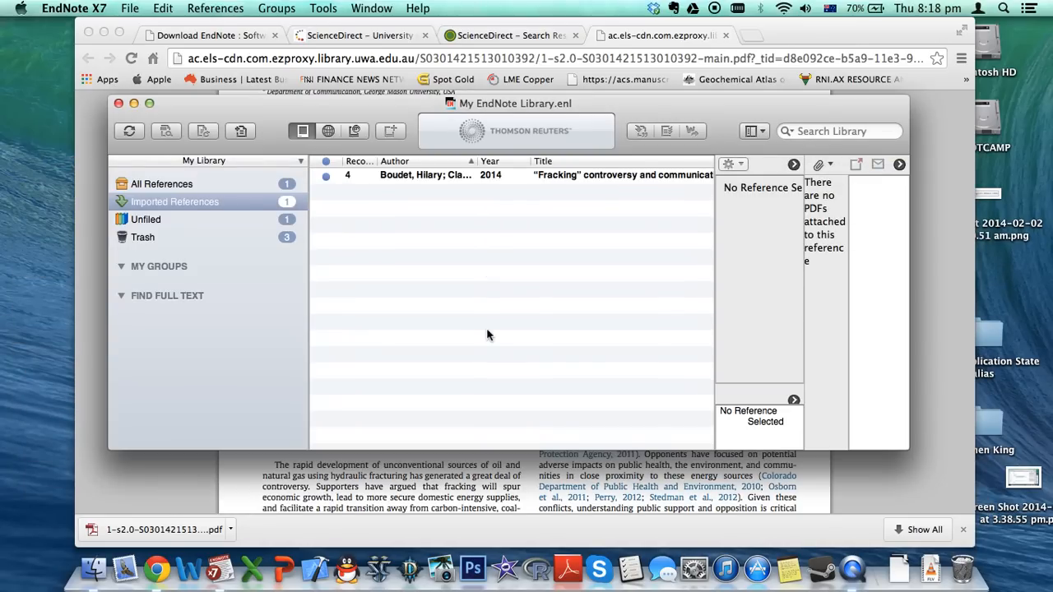
Select the imported Boudet 2014 'Fracking' reference and review its details
{"action": "left_click", "coordinate": [410, 176]}
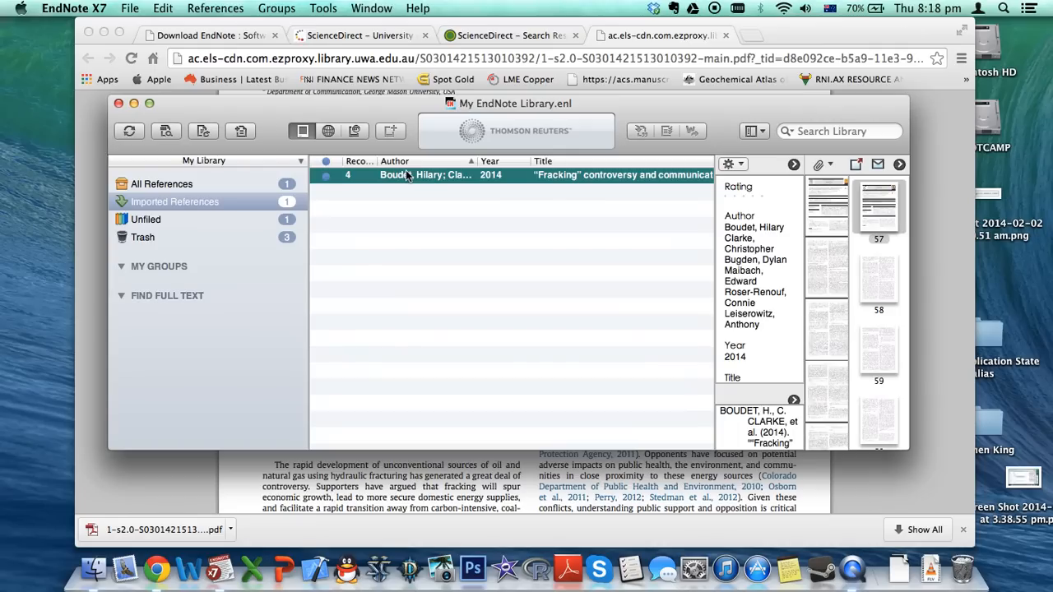
{"action": "scroll", "coordinate": [752, 263], "scroll_direction": "down", "scroll_amount": 3}
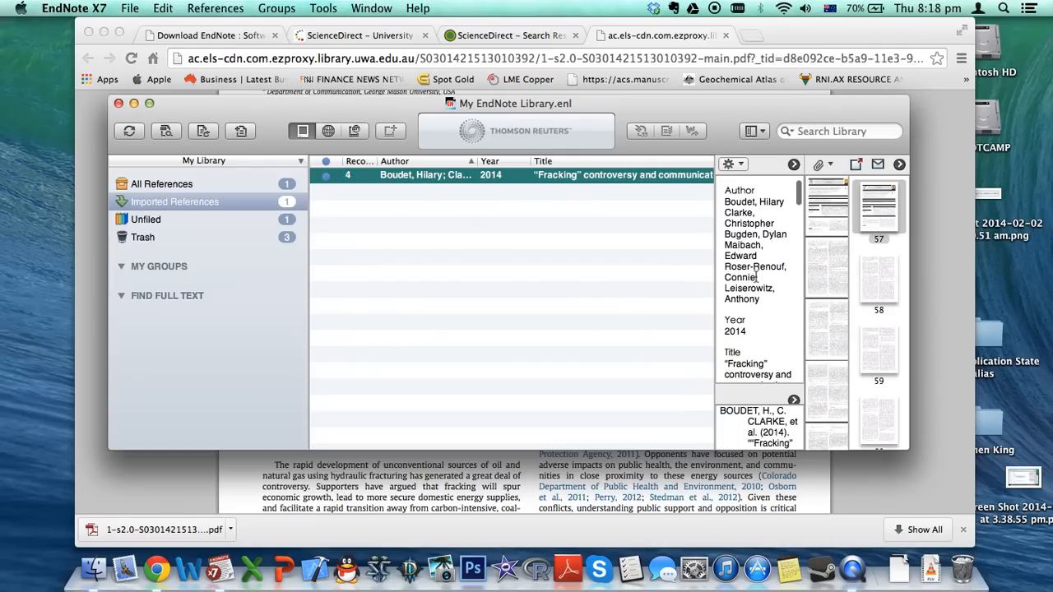
{"action": "scroll", "coordinate": [756, 281], "scroll_direction": "down", "scroll_amount": 5}
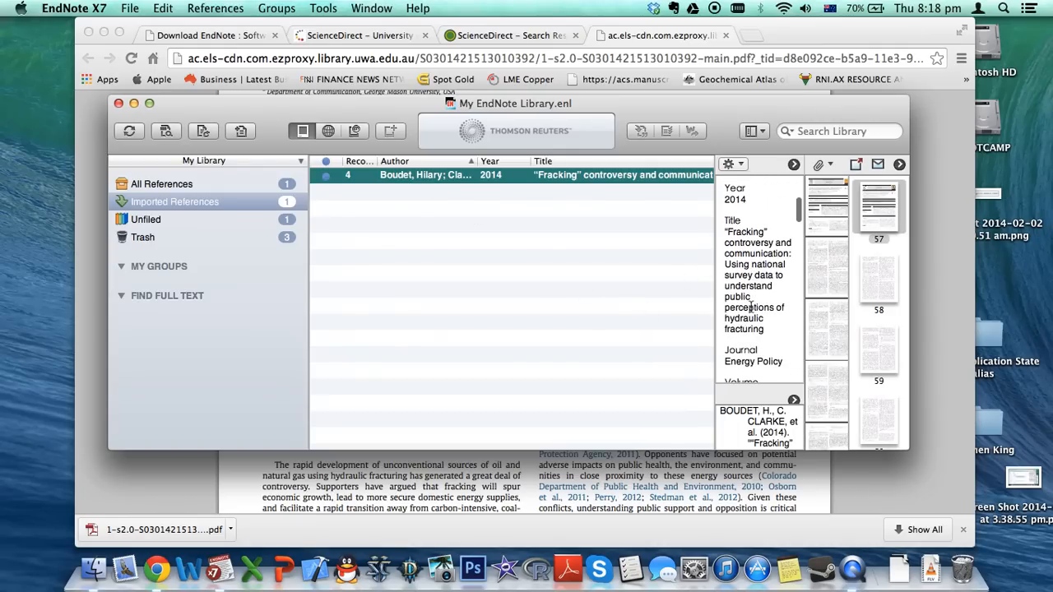
{"action": "scroll", "coordinate": [750, 308], "scroll_direction": "down", "scroll_amount": 2}
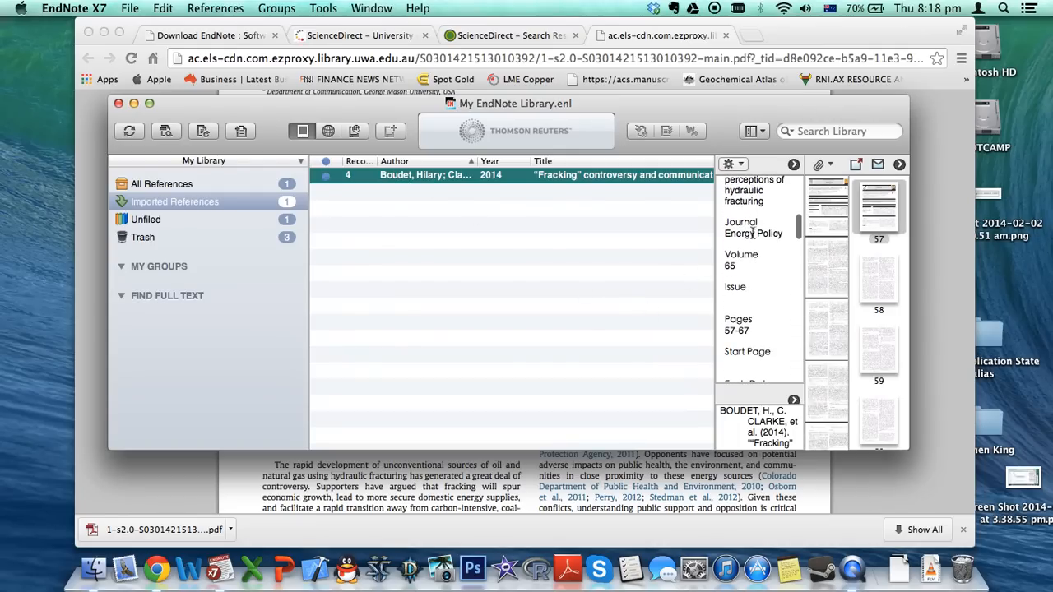
{"action": "scroll", "coordinate": [739, 262], "scroll_direction": "down", "scroll_amount": 5}
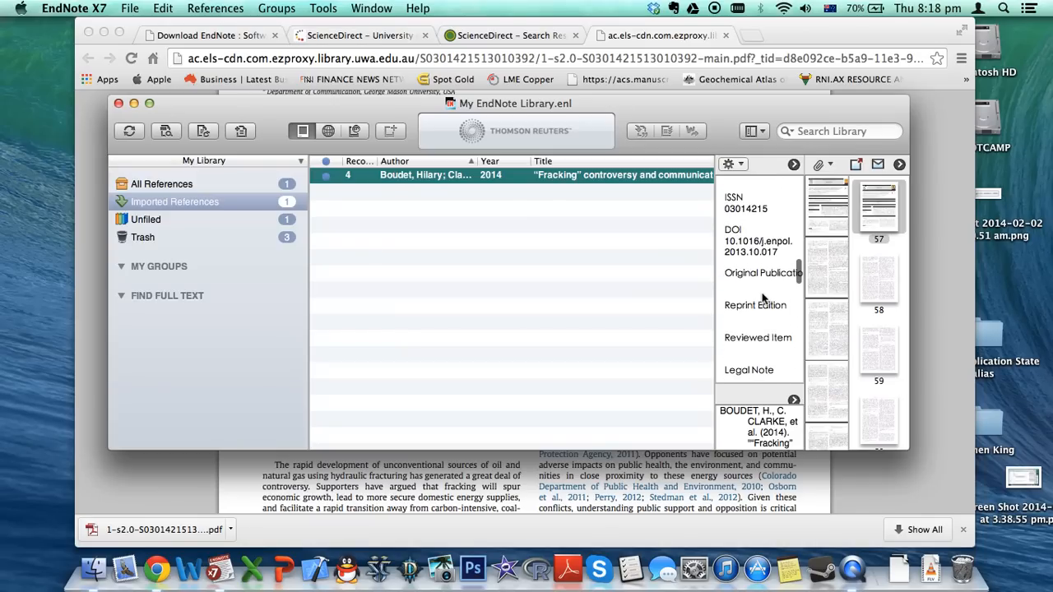
{"action": "scroll", "coordinate": [761, 292], "scroll_direction": "down", "scroll_amount": 8}
{"action": "scroll", "coordinate": [763, 293], "scroll_direction": "down", "scroll_amount": 3}
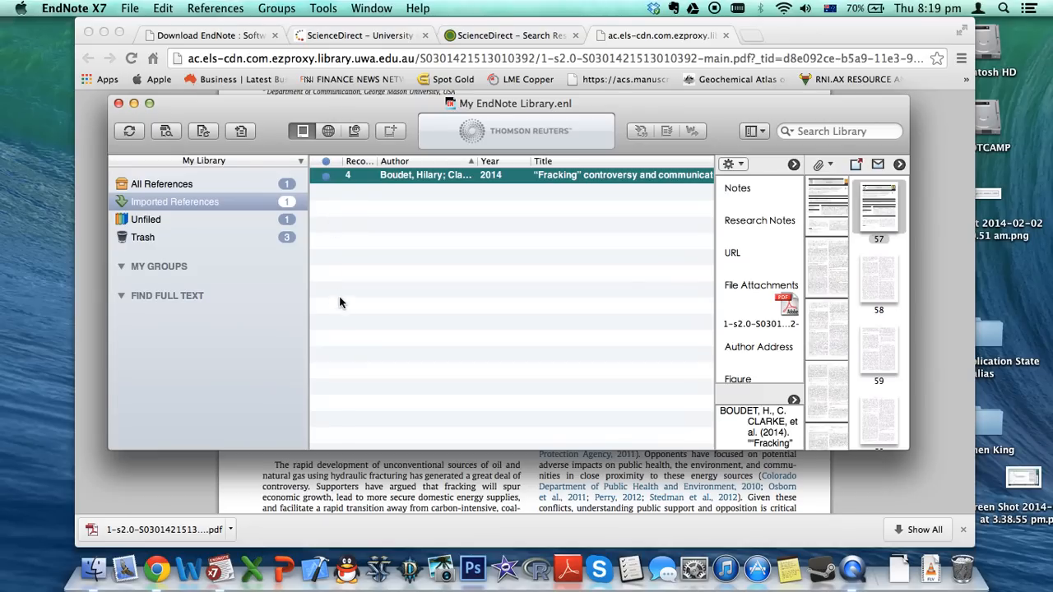
In a blank Word document, move the EndNote toolbar aside and type 'Fracking is a topic of controversy in various parts of the world'
{"action": "left_click", "coordinate": [188, 567]}
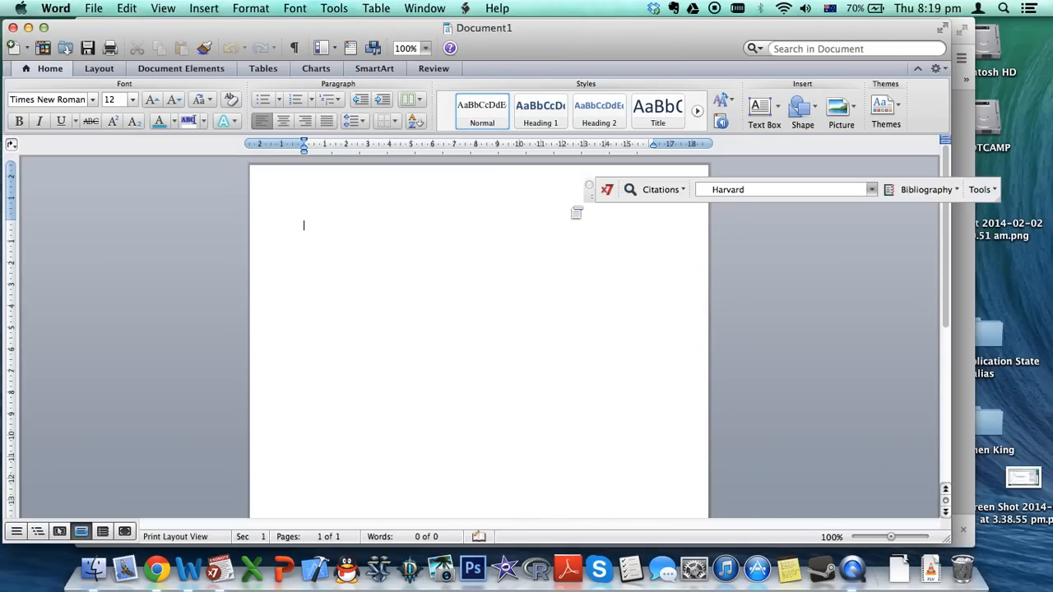
{"action": "left_click_drag", "start_coordinate": [594, 198], "coordinate": [570, 213]}
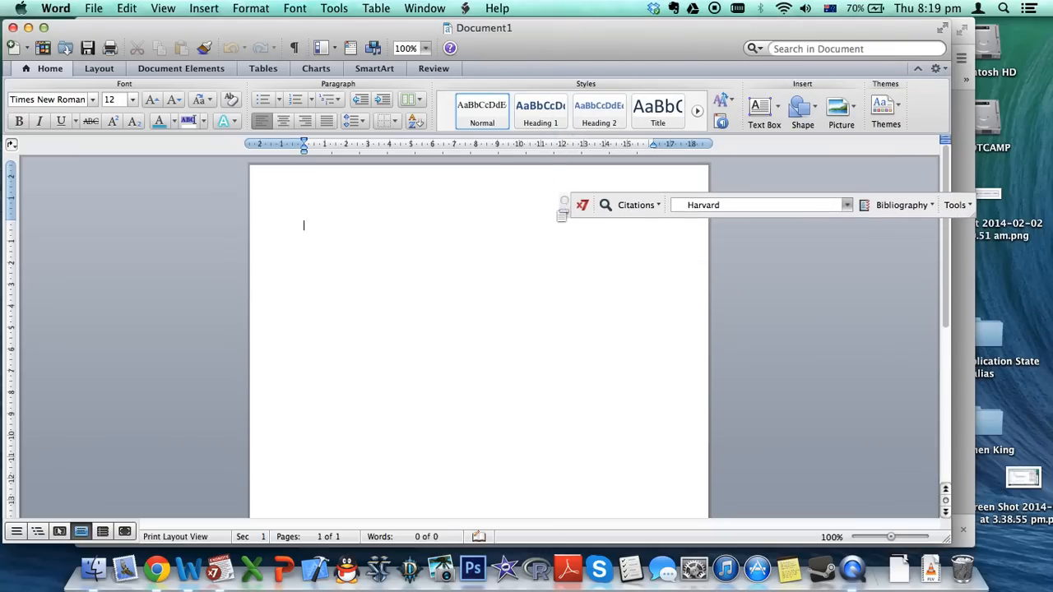
{"action": "left_click_drag", "start_coordinate": [566, 211], "coordinate": [563, 176]}
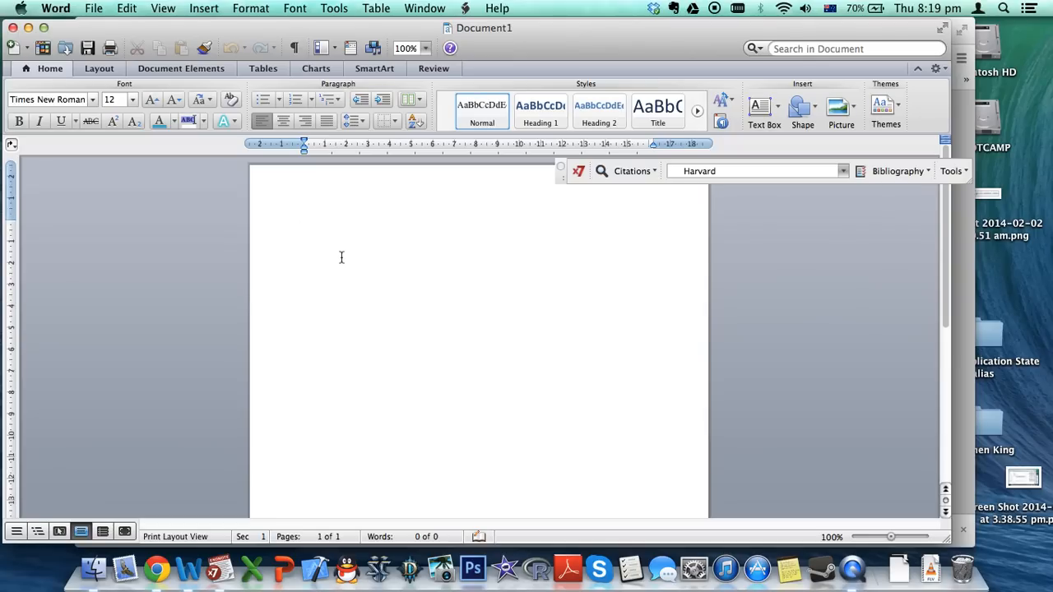
{"action": "type", "text": "Fracking is a topic of"}
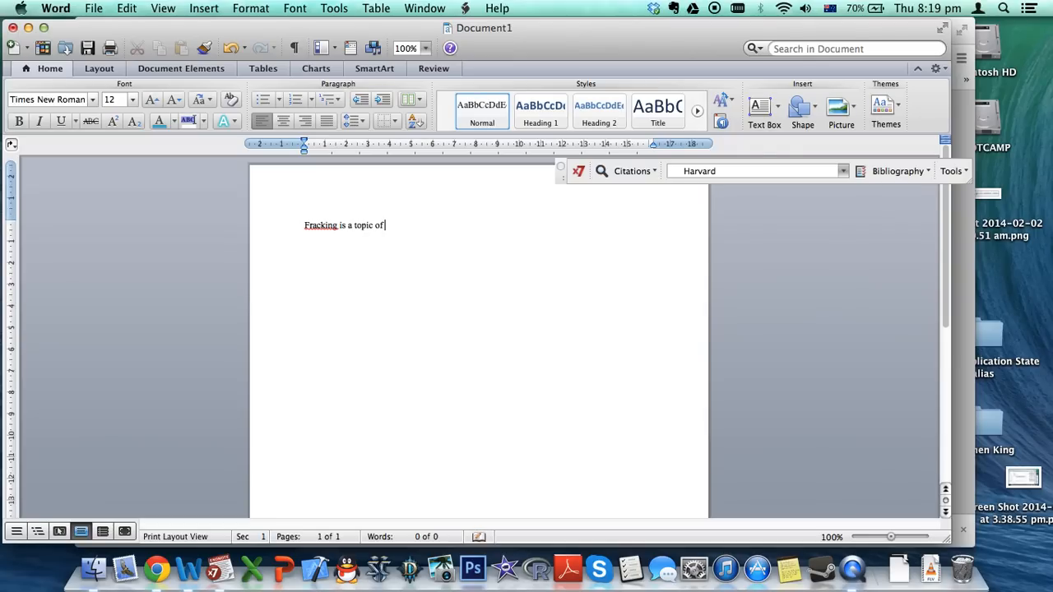
{"action": "type", "text": " controversy in various parts of"}
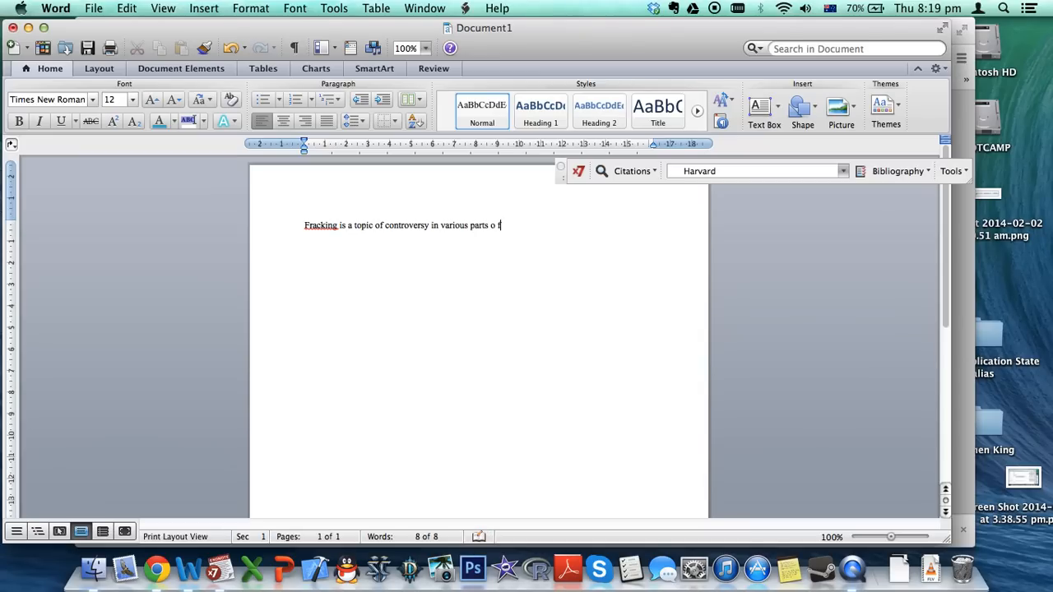
{"action": "type", "text": " the world"}
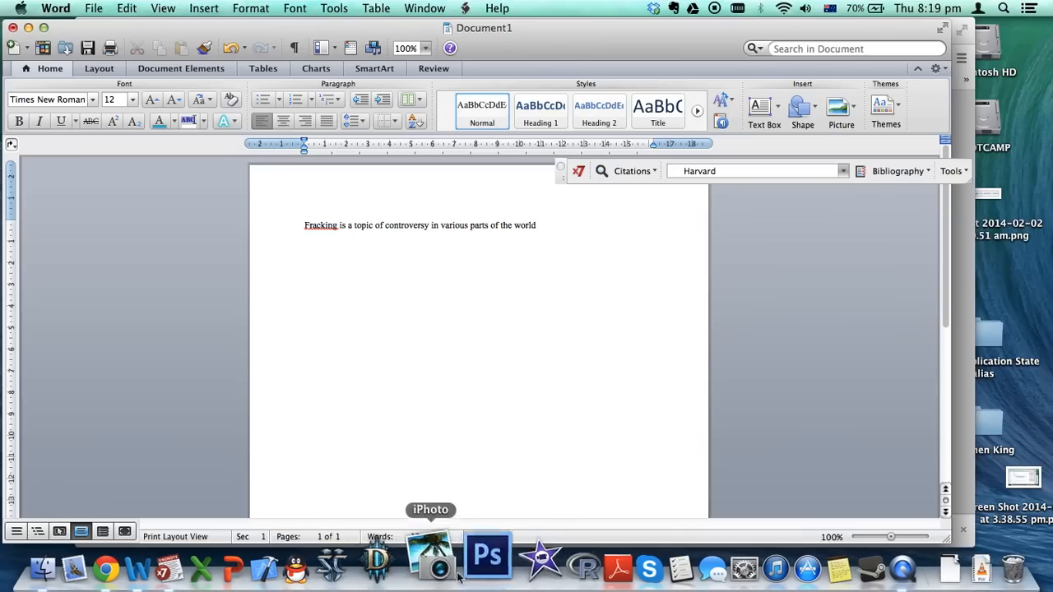
{"action": "left_click", "coordinate": [219, 566]}
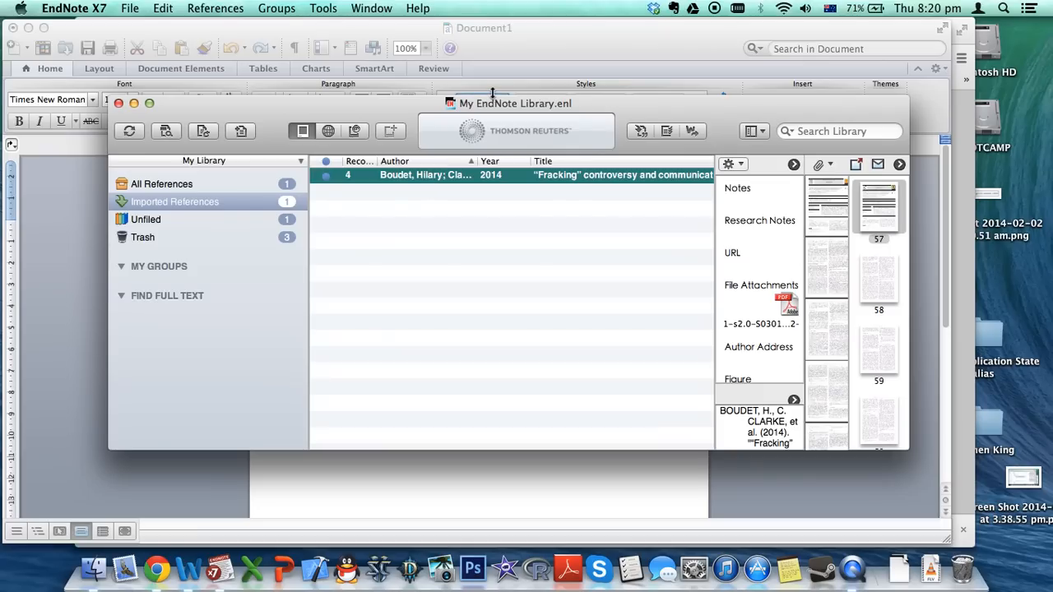
Underline the 'References:' heading in the Word document
{"action": "left_click", "coordinate": [515, 32]}
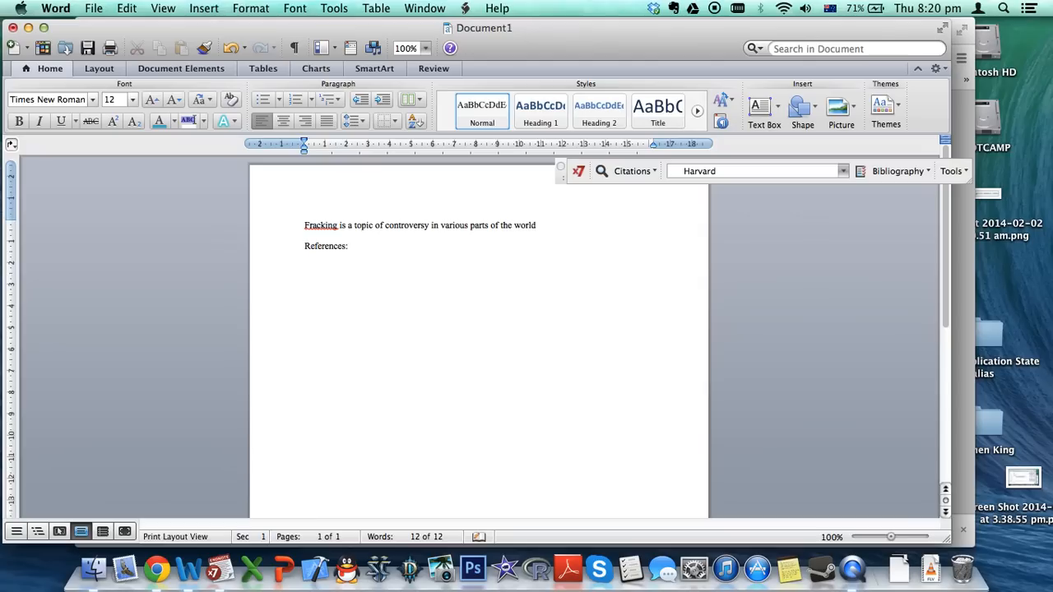
{"action": "key", "text": "shift+Up"}
{"action": "key", "text": "super+u"}
Insert the Boudet 2014 citation {Boudet, 2014 #4} after the word 'world'
{"action": "key", "text": "Up"}
{"action": "key", "text": "Up"}
{"action": "left_click", "coordinate": [630, 173]}
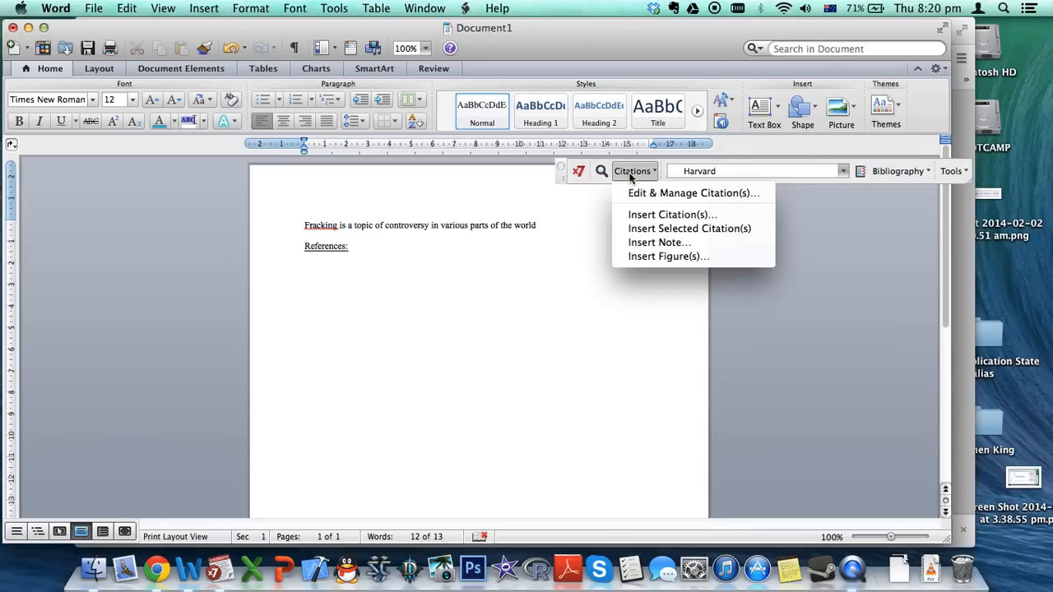
{"action": "left_click", "coordinate": [650, 229]}
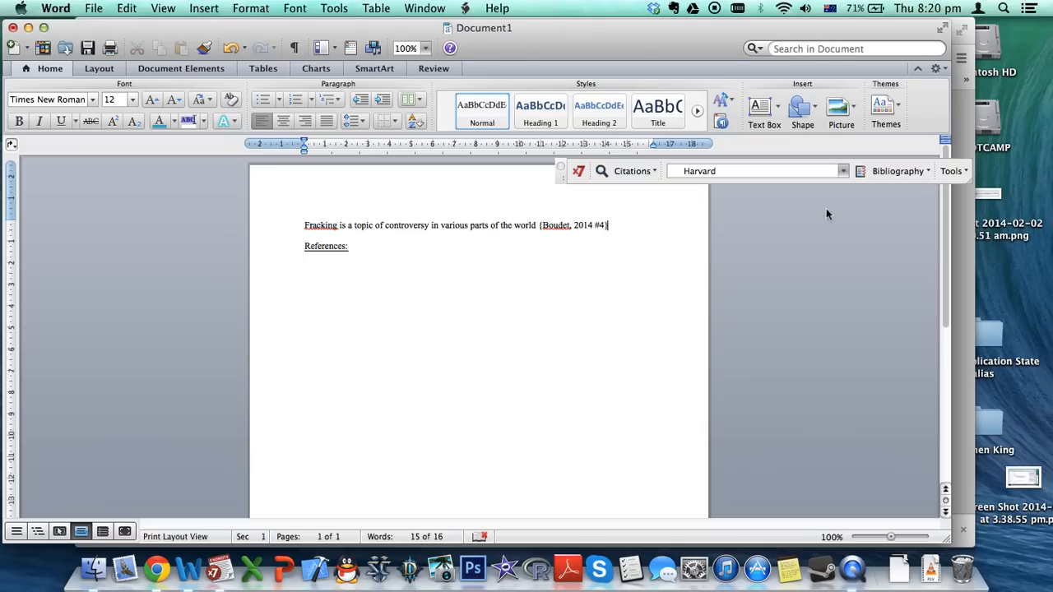
{"action": "left_click", "coordinate": [897, 173]}
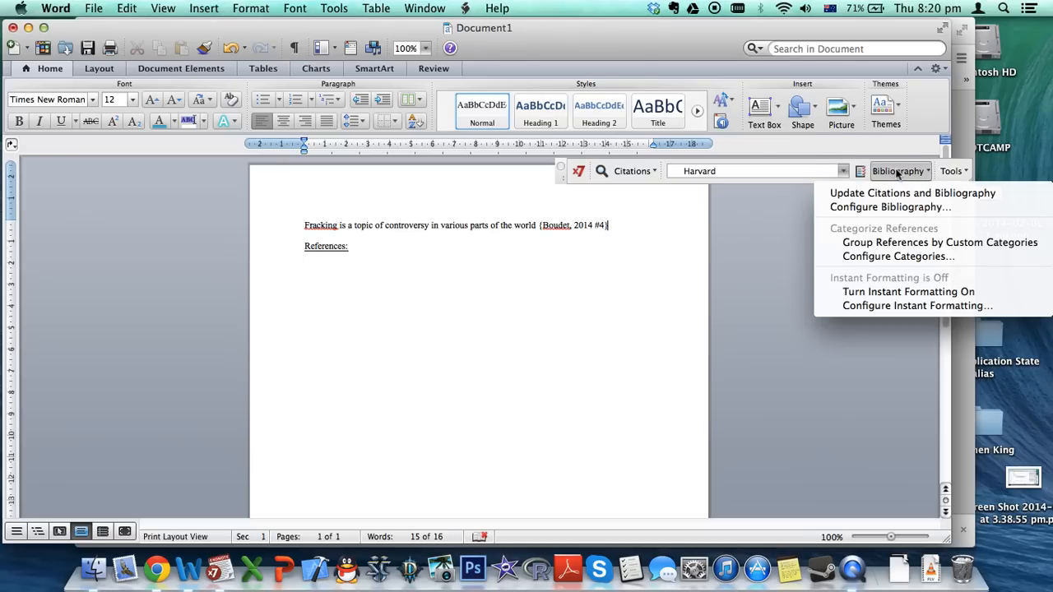
Confirm the EndNote citation style is set to Harvard
{"action": "left_click", "coordinate": [846, 190]}
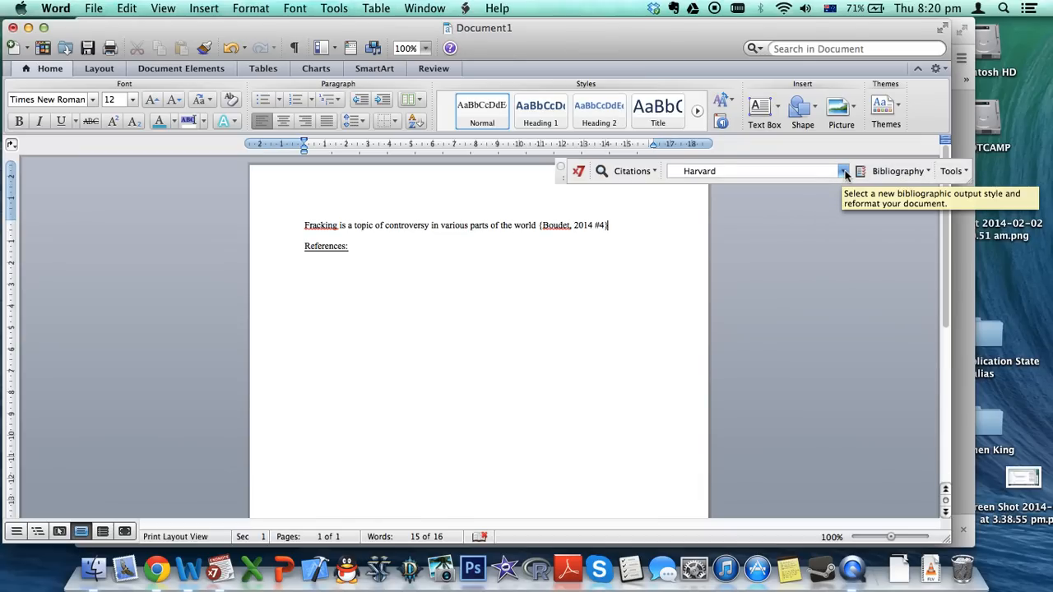
{"action": "left_click", "coordinate": [842, 172]}
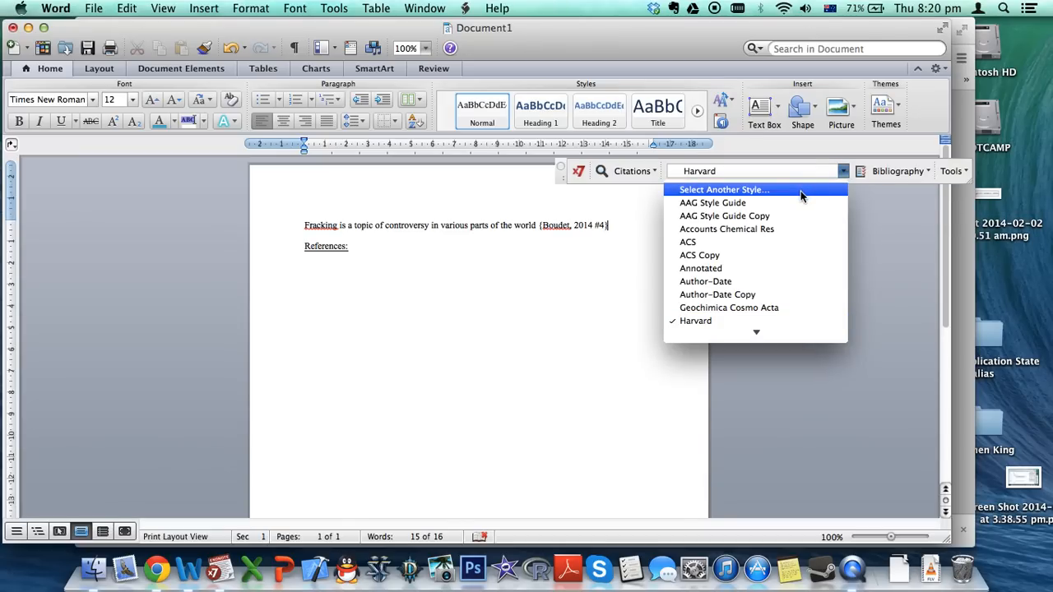
{"action": "left_click", "coordinate": [843, 172]}
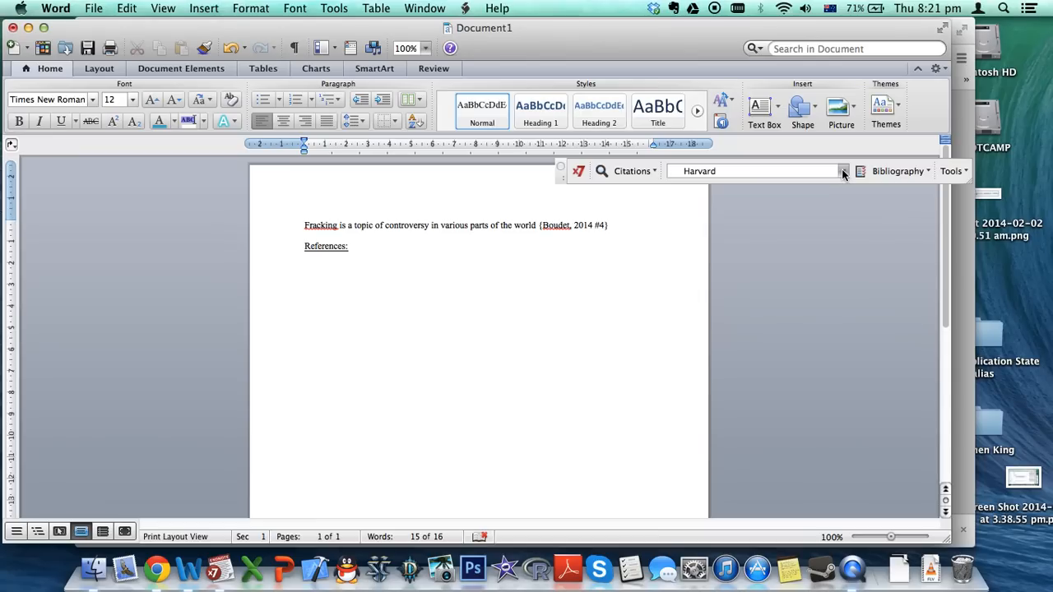
Update citations and bibliography to show (Boudet et al., 2014), then end the sentence with a period
{"action": "left_click", "coordinate": [913, 175]}
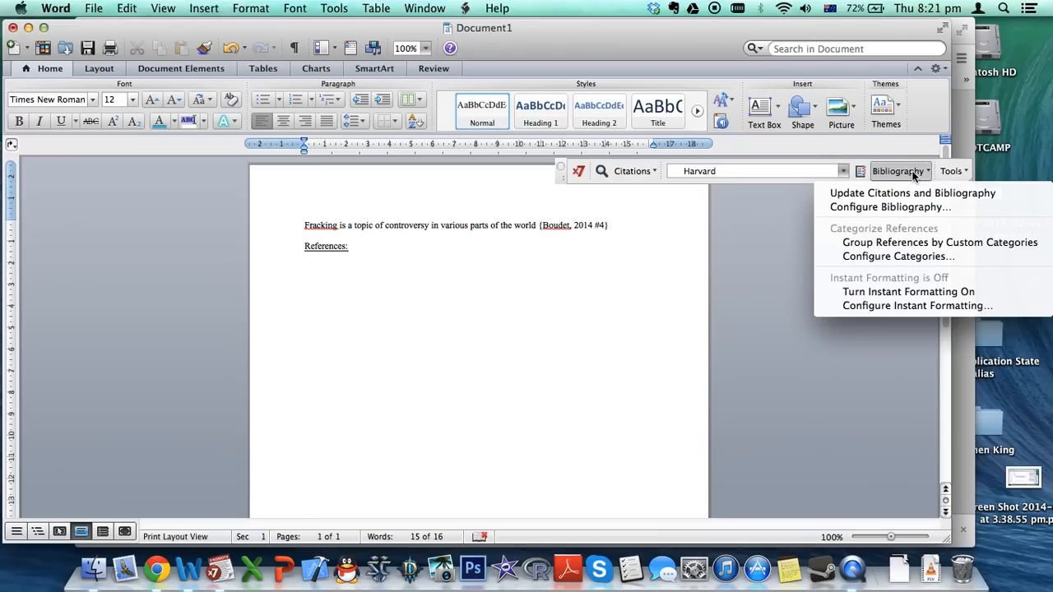
{"action": "left_click", "coordinate": [882, 197]}
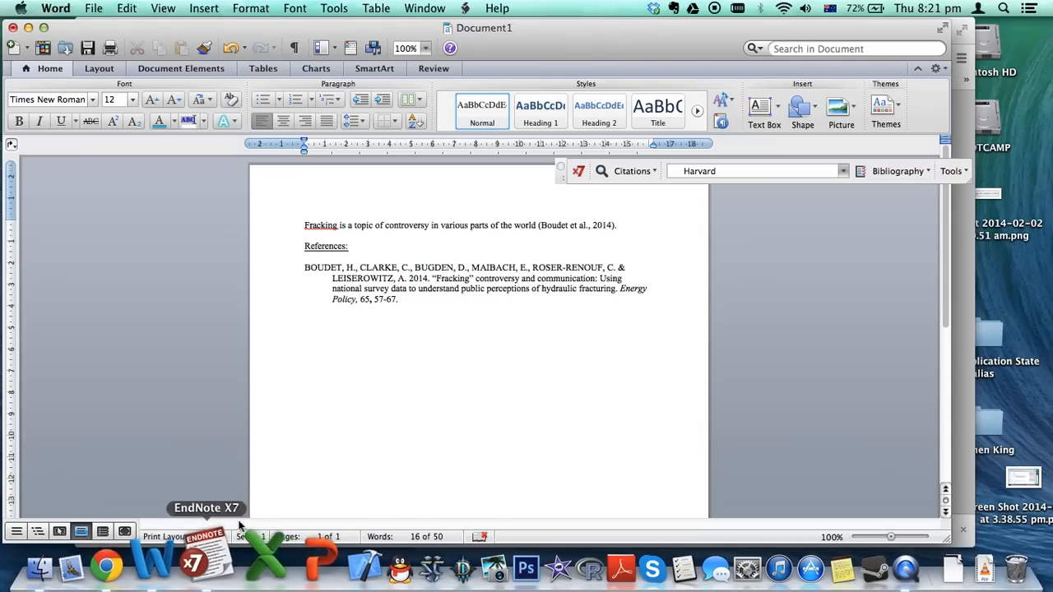
{"action": "type", "text": "."}
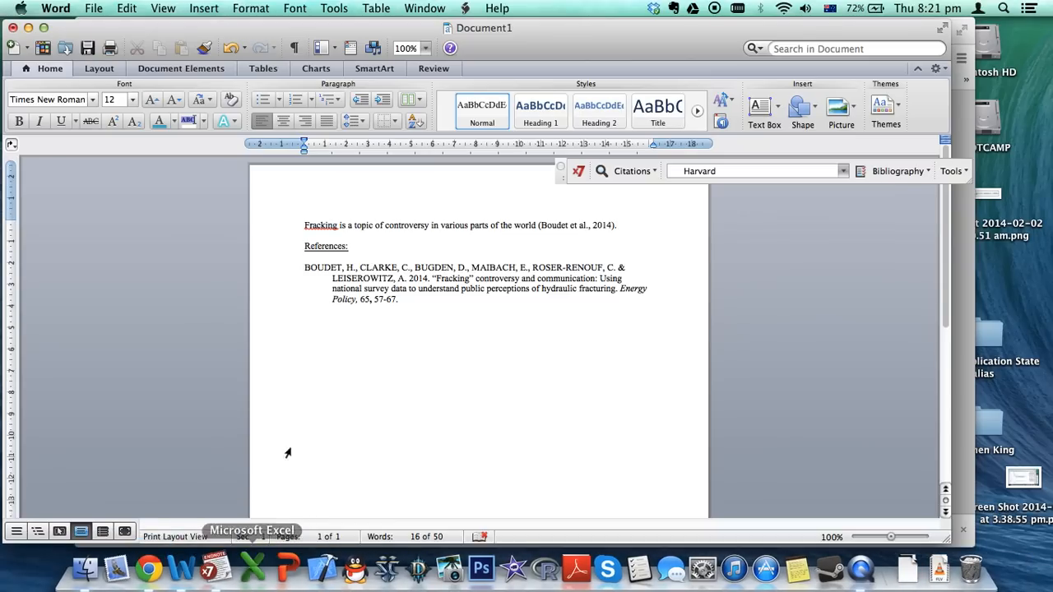
{"action": "left_click", "coordinate": [218, 569]}
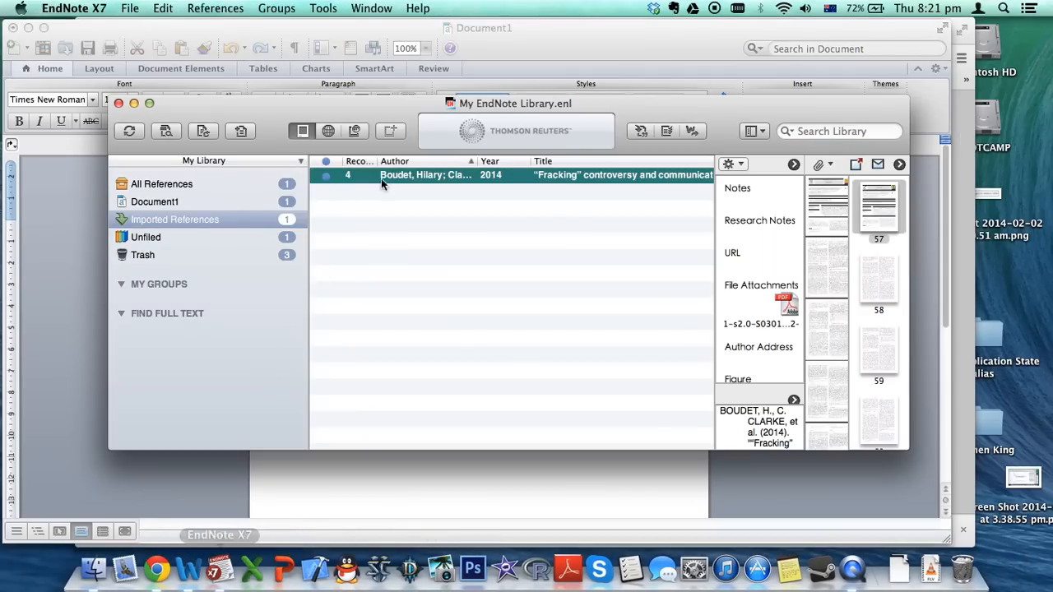
{"action": "left_click", "coordinate": [291, 478]}
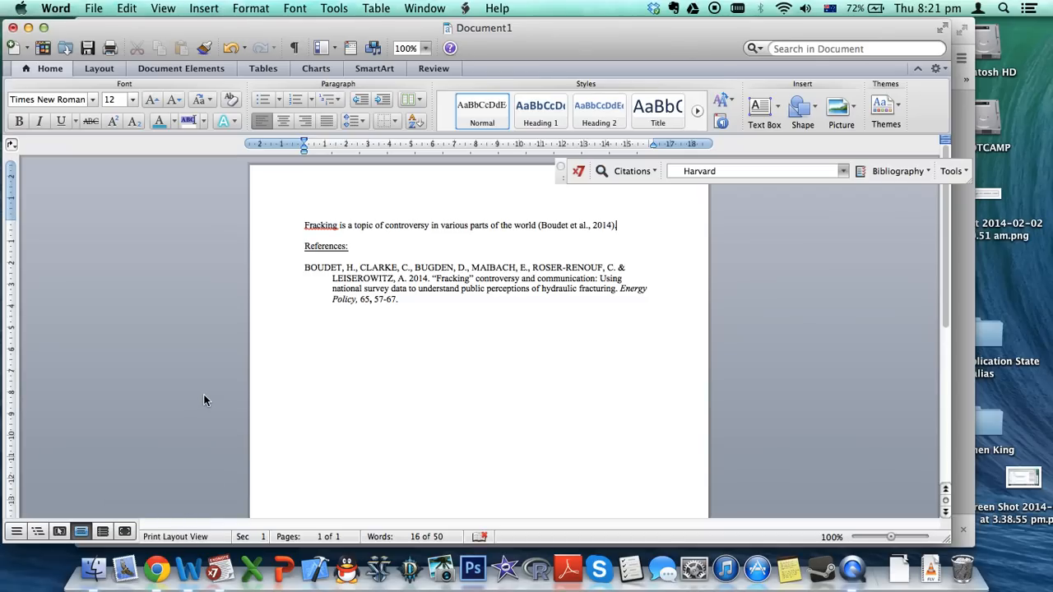
{"action": "left_click", "coordinate": [156, 567]}
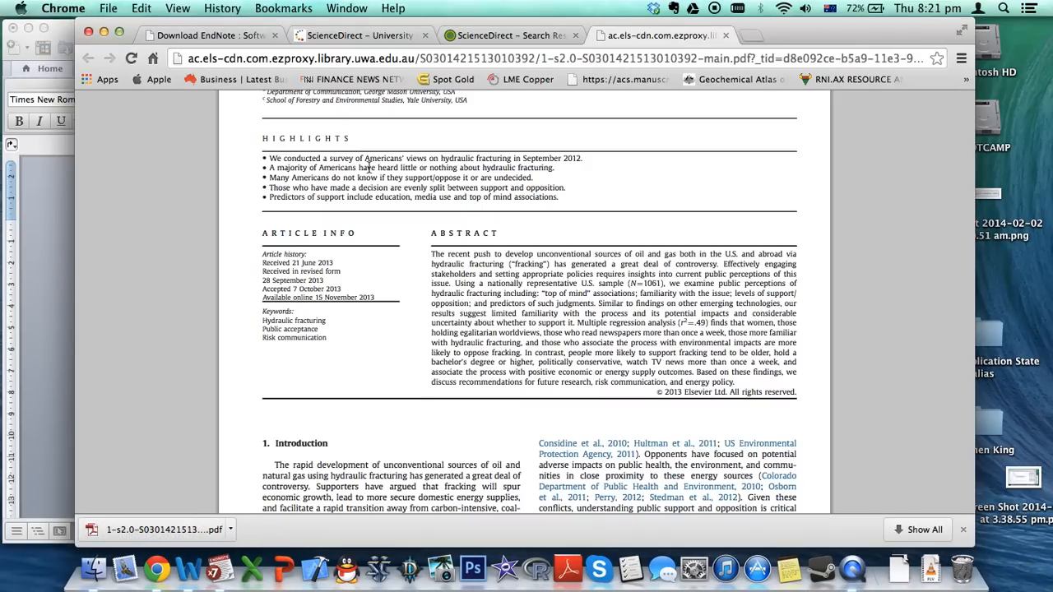
Open uwa.edu.au in a new tab and search the site for 'harvard style referencing'
{"action": "left_click", "coordinate": [750, 36]}
{"action": "type", "text": "uwa"}
{"action": "key", "text": "Return"}
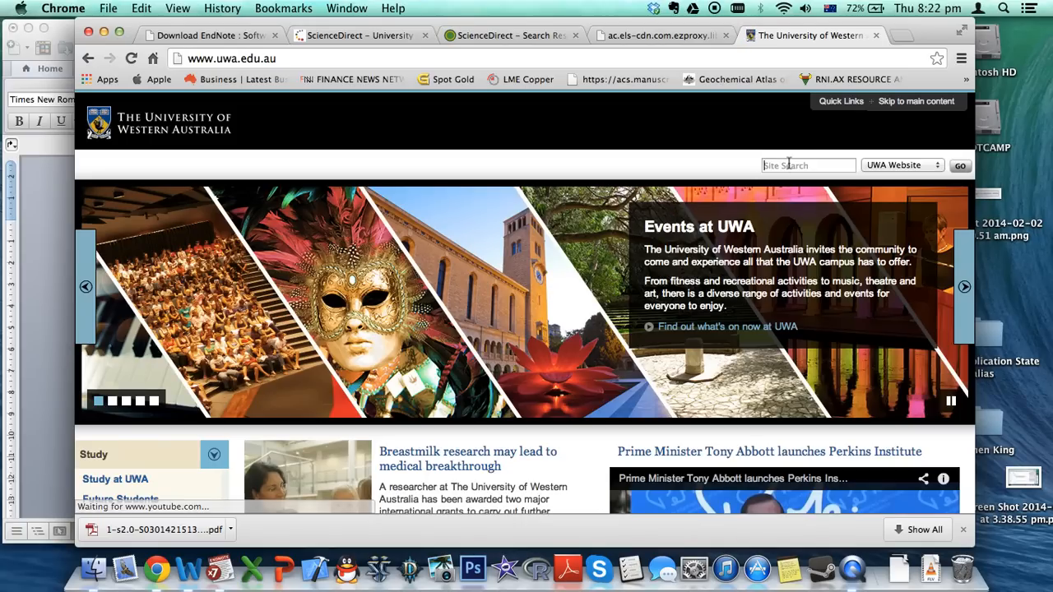
{"action": "type", "text": "harvard"}
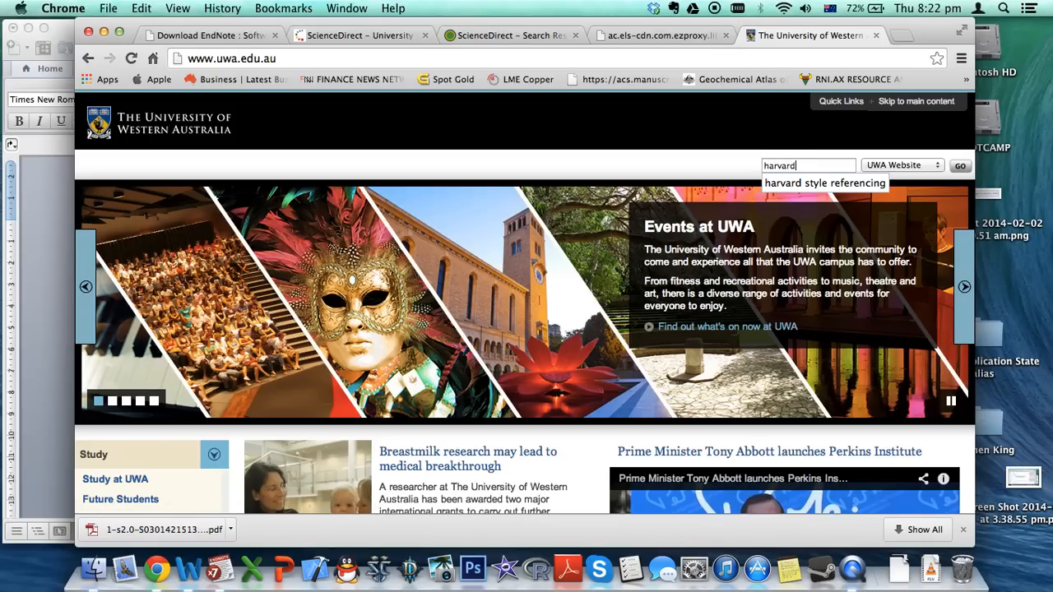
{"action": "key", "text": "Down"}
{"action": "key", "text": "Return"}
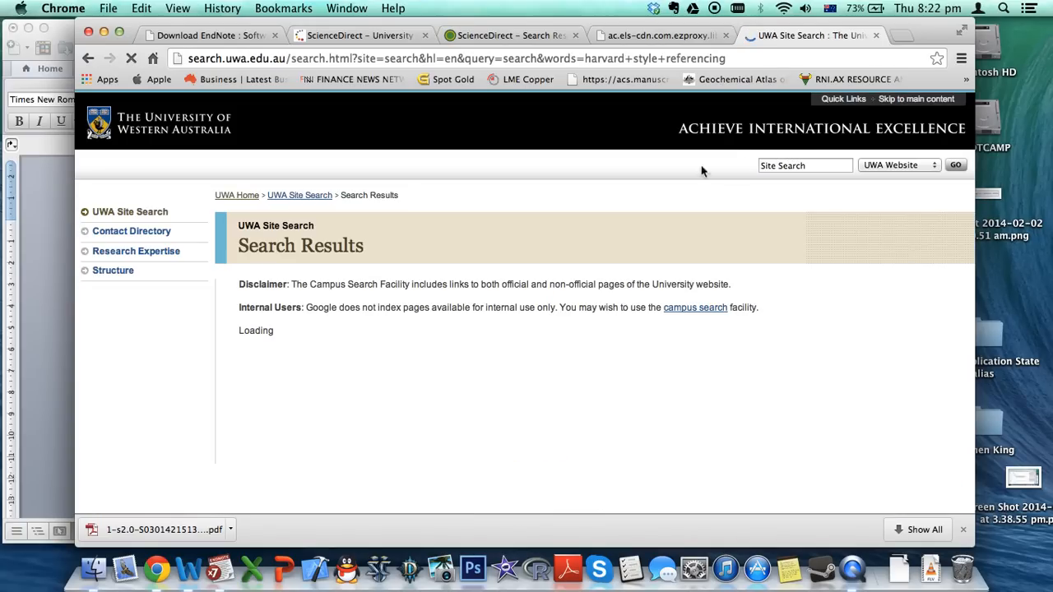
{"action": "scroll", "coordinate": [424, 271], "scroll_direction": "down", "scroll_amount": 4}
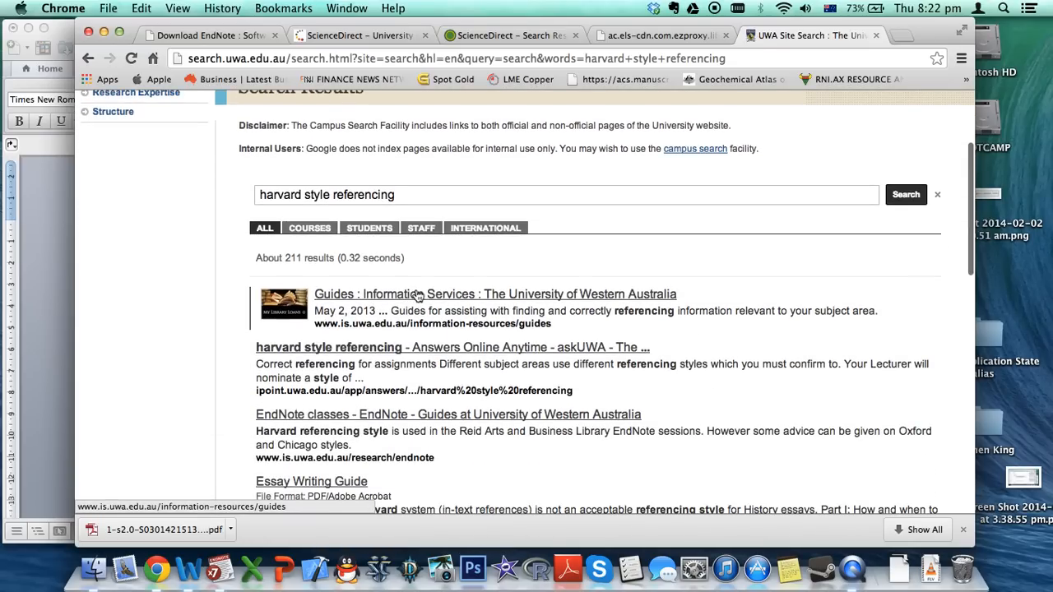
Look through the askUWA harvard style referencing result, then return to the search results
{"action": "left_click", "coordinate": [397, 347]}
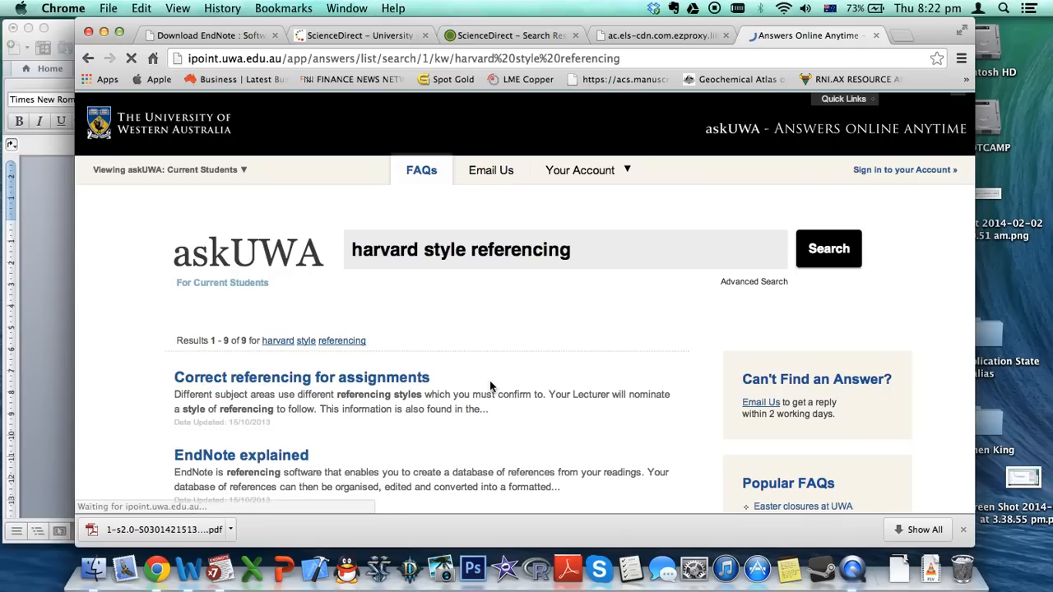
{"action": "scroll", "coordinate": [489, 380], "scroll_direction": "down", "scroll_amount": 1}
{"action": "scroll", "coordinate": [489, 383], "scroll_direction": "down", "scroll_amount": 3}
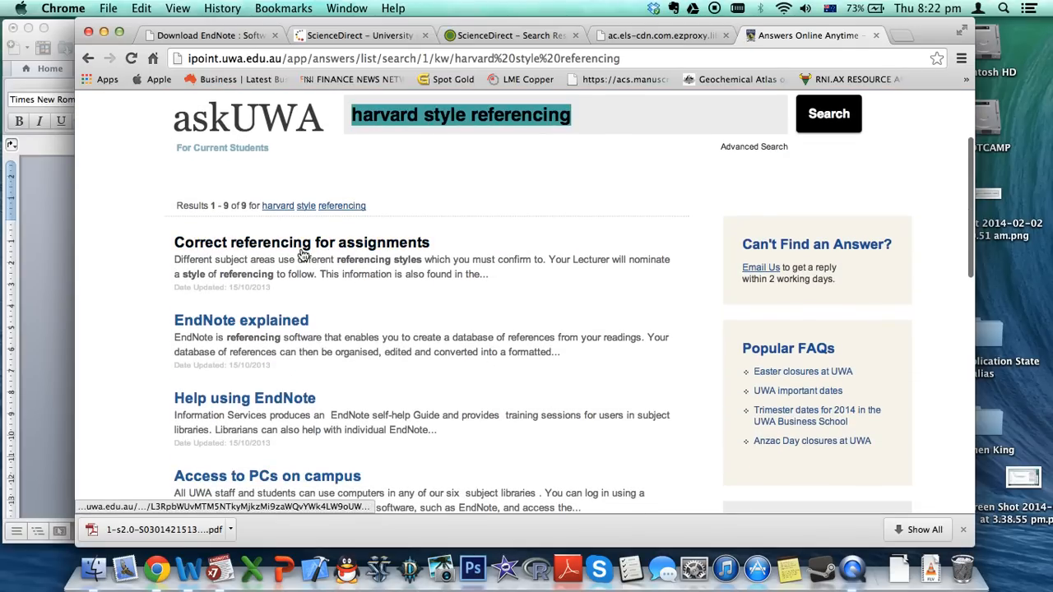
{"action": "scroll", "coordinate": [339, 374], "scroll_direction": "down", "scroll_amount": 6}
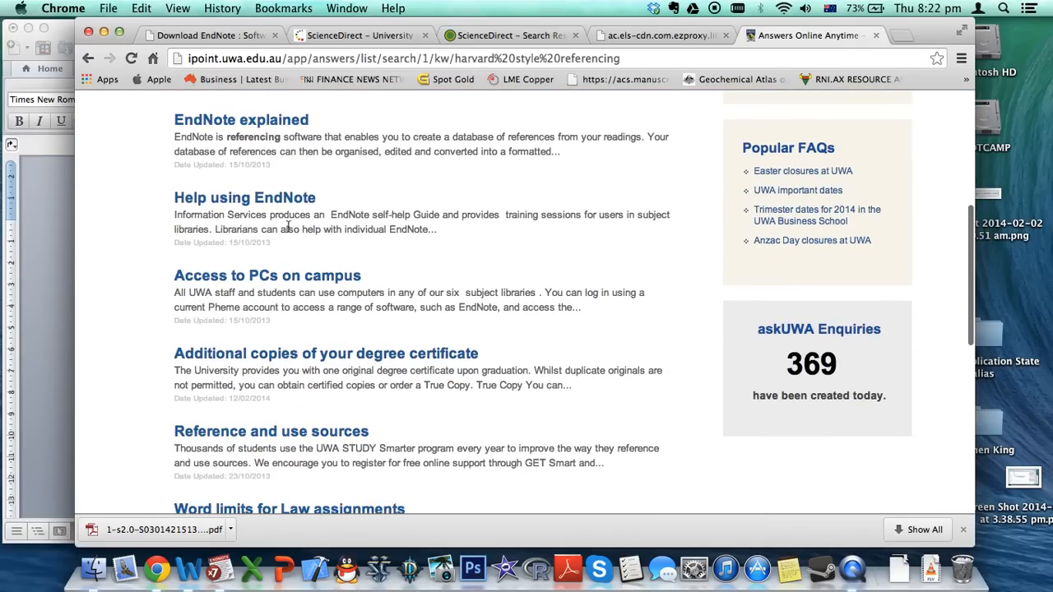
{"action": "left_click", "coordinate": [88, 58]}
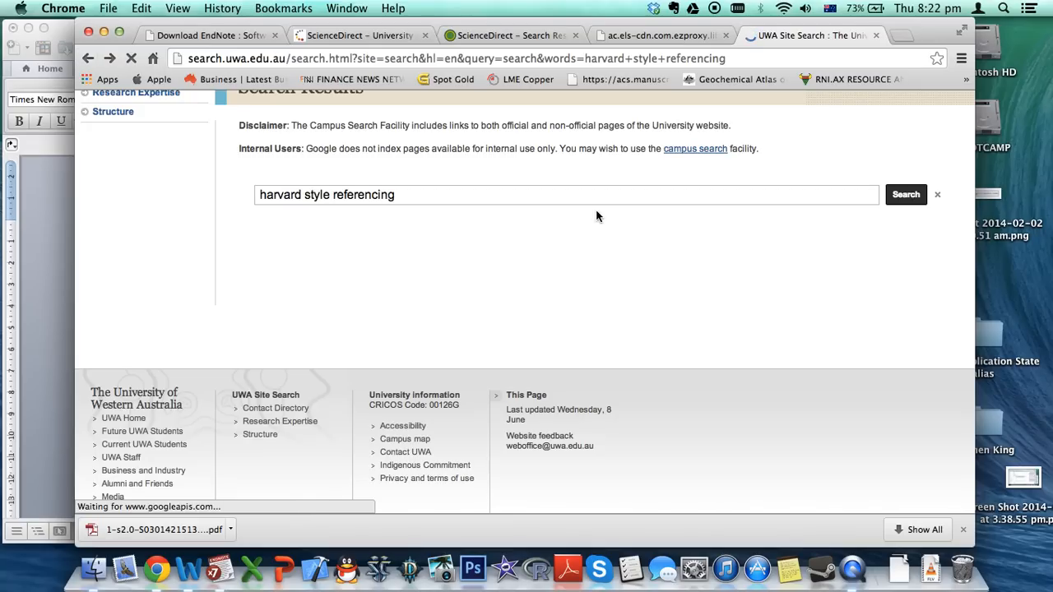
Load lms.uwa.edu.au and open the EART1105 The Dynamic Planet unit page
{"action": "left_click", "coordinate": [543, 59]}
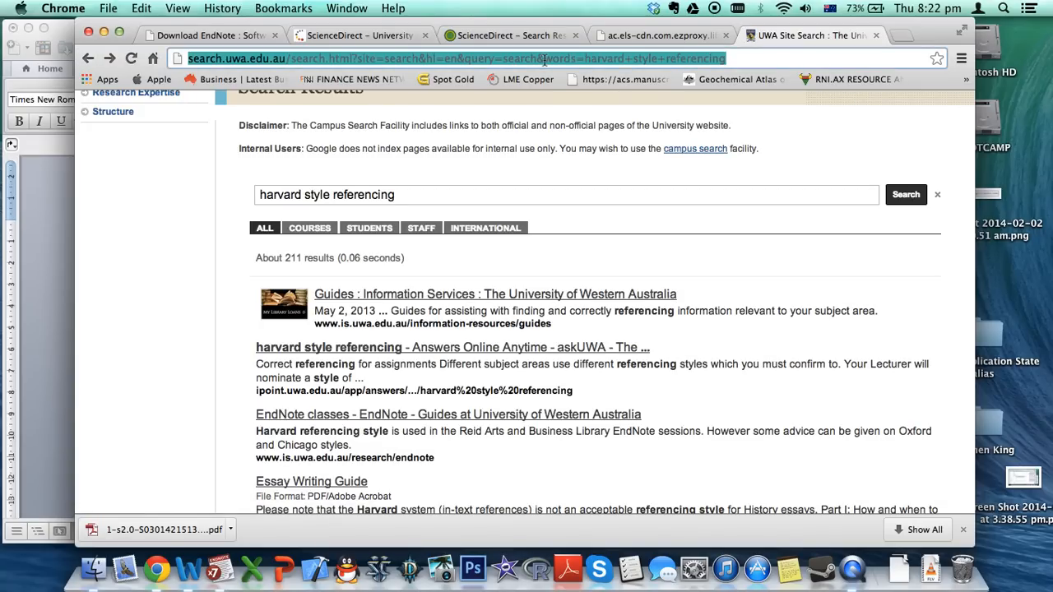
{"action": "type", "text": "lms.uwa.edu.au"}
{"action": "key", "text": "Return"}
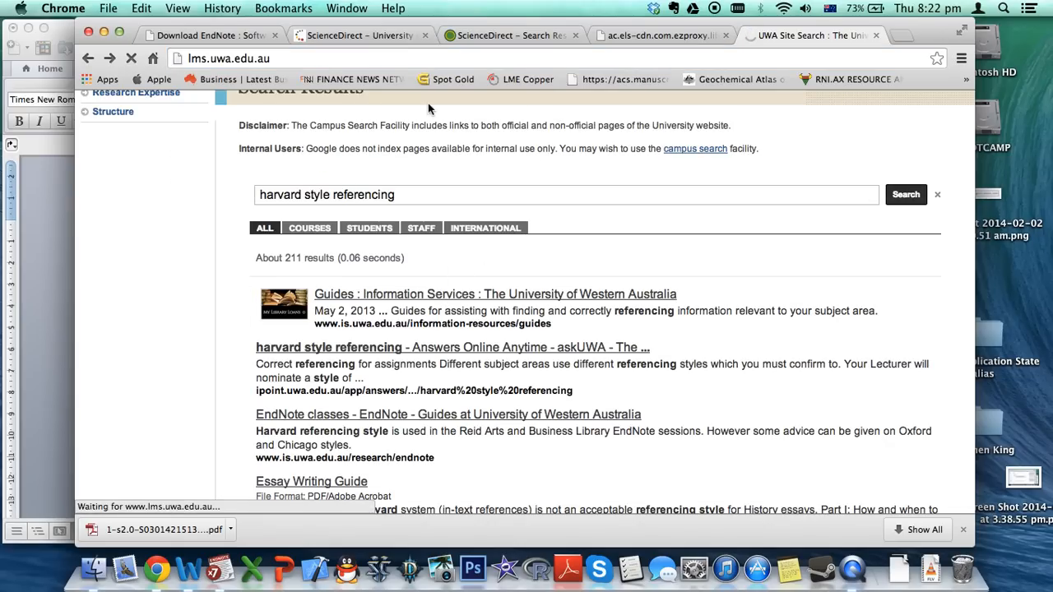
{"action": "scroll", "coordinate": [409, 408], "scroll_direction": "down", "scroll_amount": 5}
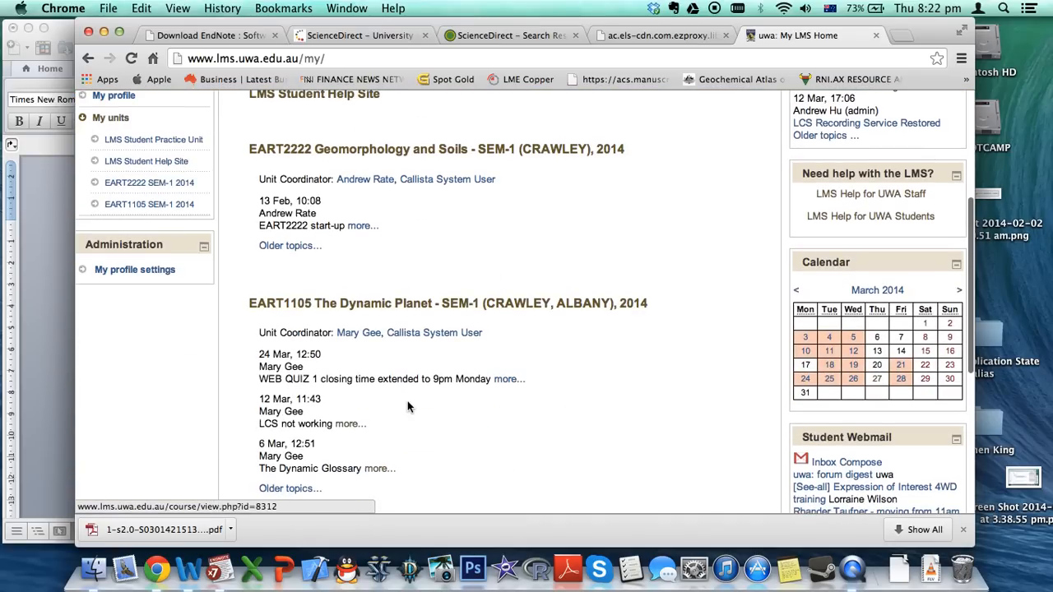
{"action": "left_click", "coordinate": [399, 304]}
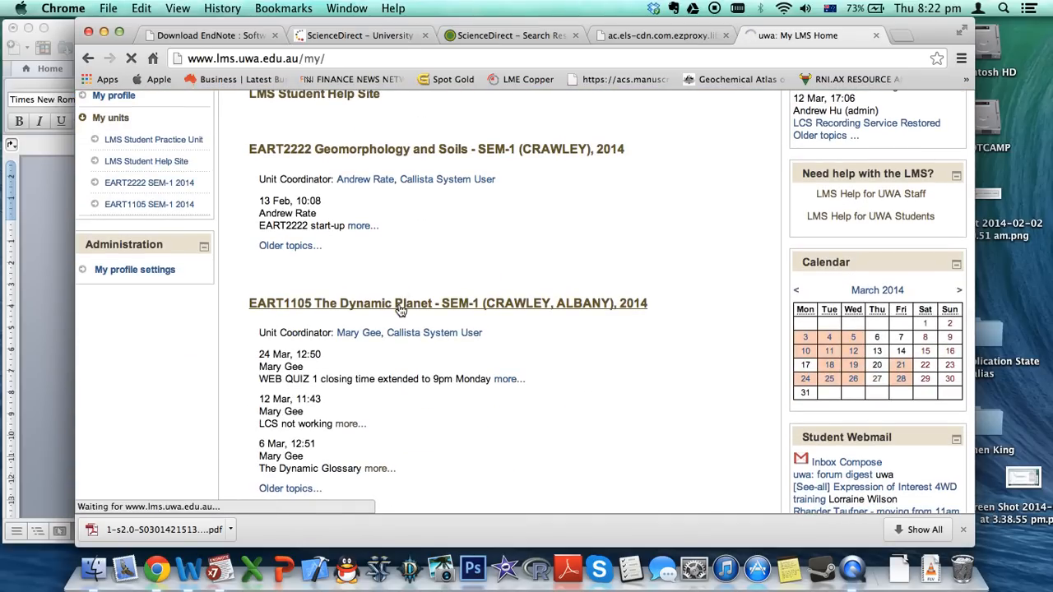
Find Wk 4 on the course page and open the Tutorial 3 Information sheet
{"action": "scroll", "coordinate": [482, 271], "scroll_direction": "down", "scroll_amount": 15}
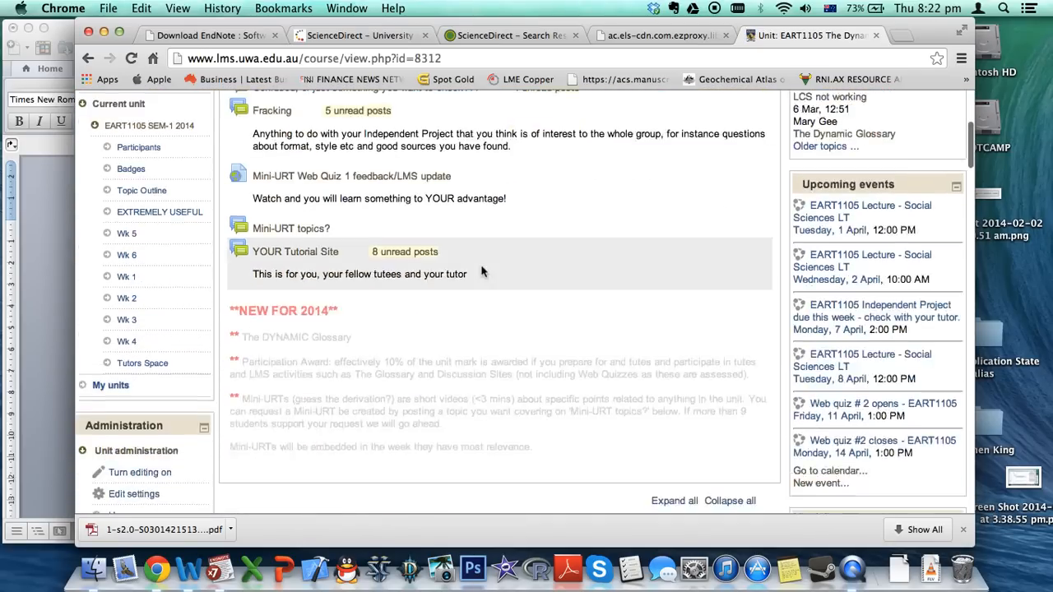
{"action": "scroll", "coordinate": [482, 271], "scroll_direction": "down", "scroll_amount": 20}
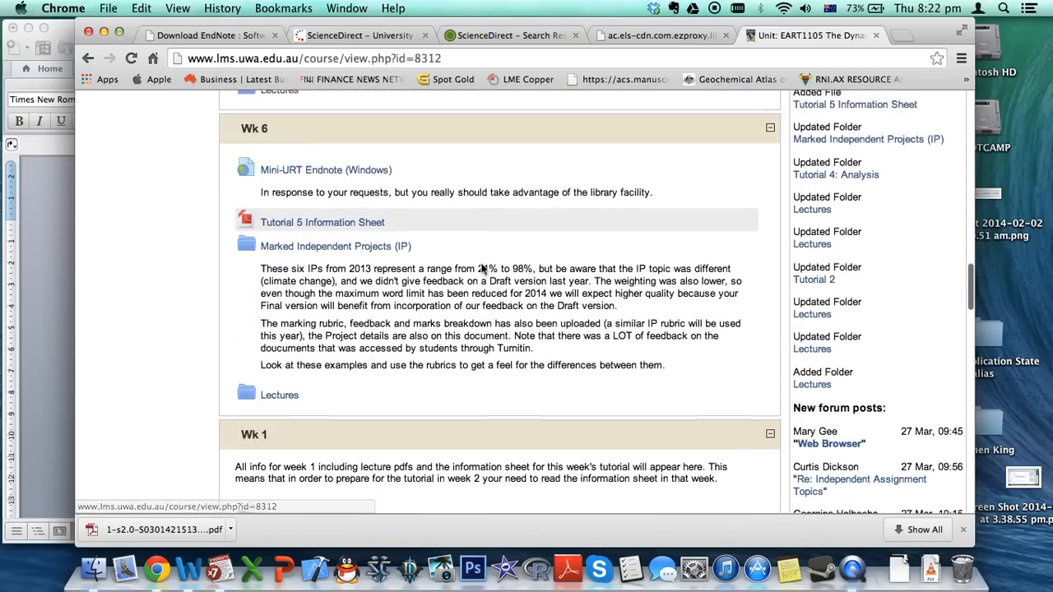
{"action": "scroll", "coordinate": [482, 263], "scroll_direction": "up", "scroll_amount": 5}
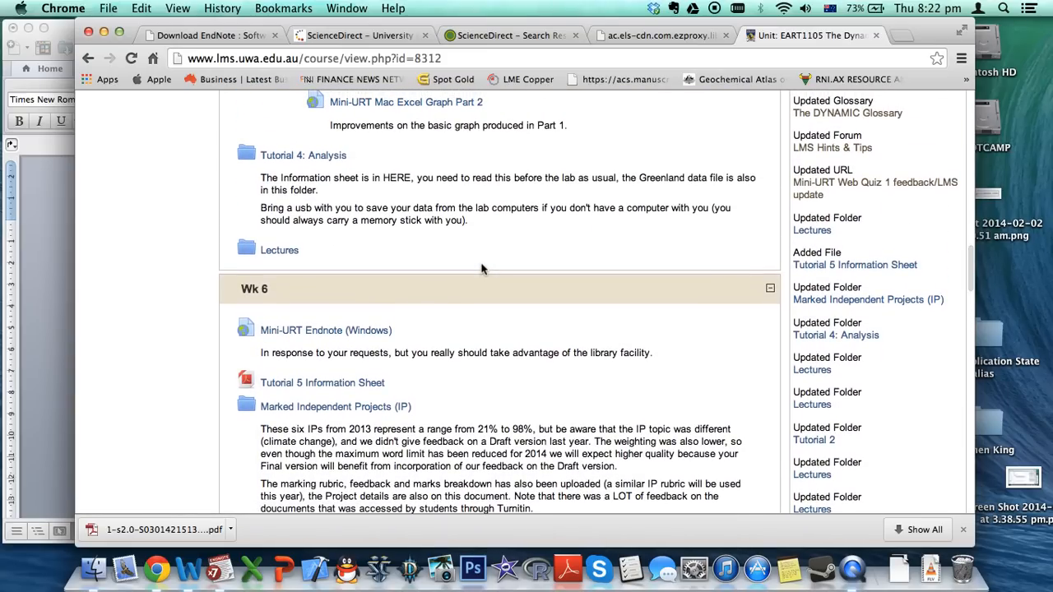
{"action": "scroll", "coordinate": [483, 270], "scroll_direction": "up", "scroll_amount": 10}
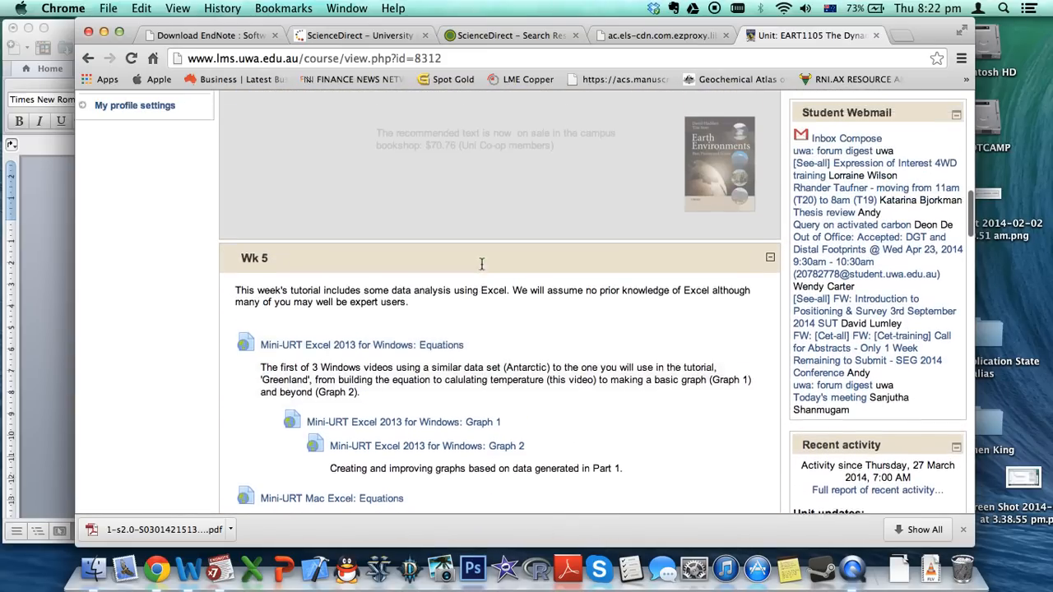
{"action": "scroll", "coordinate": [481, 264], "scroll_direction": "up", "scroll_amount": 2}
{"action": "scroll", "coordinate": [394, 261], "scroll_direction": "down", "scroll_amount": 20}
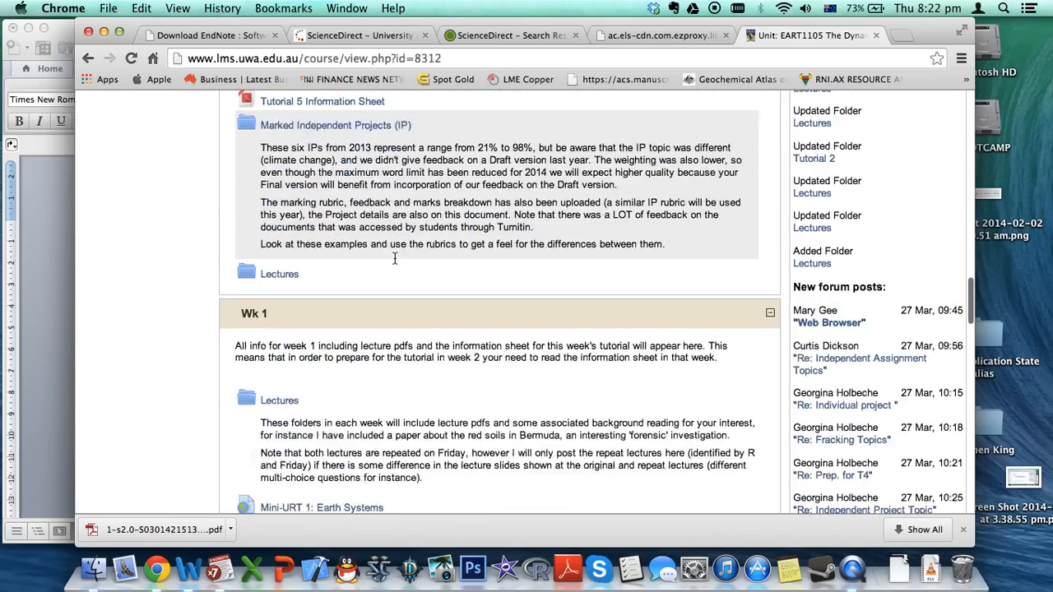
{"action": "scroll", "coordinate": [394, 261], "scroll_direction": "down", "scroll_amount": 3}
{"action": "scroll", "coordinate": [395, 262], "scroll_direction": "up", "scroll_amount": 6}
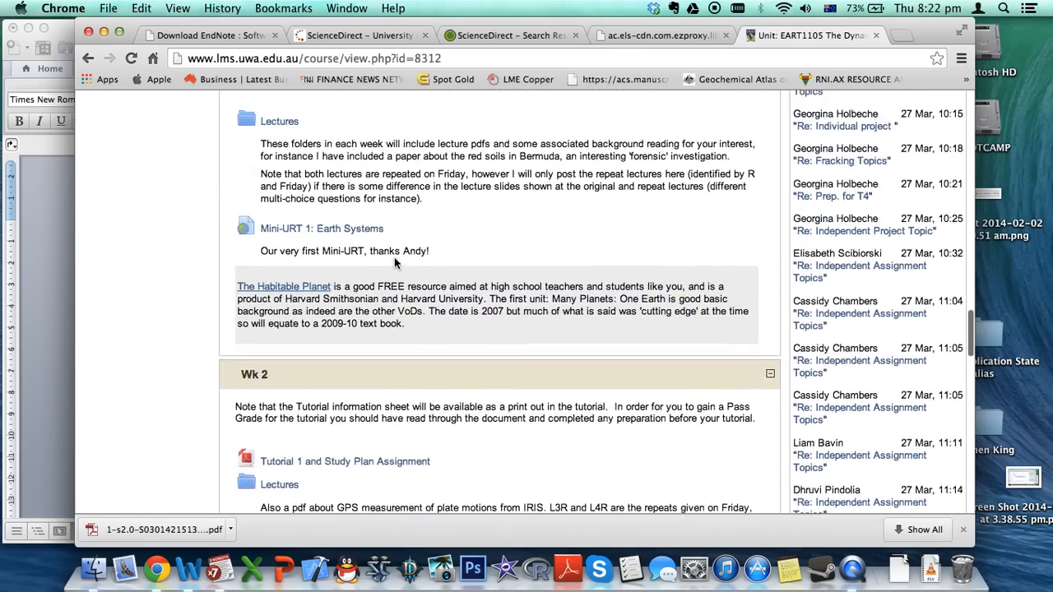
{"action": "scroll", "coordinate": [395, 262], "scroll_direction": "up", "scroll_amount": 3}
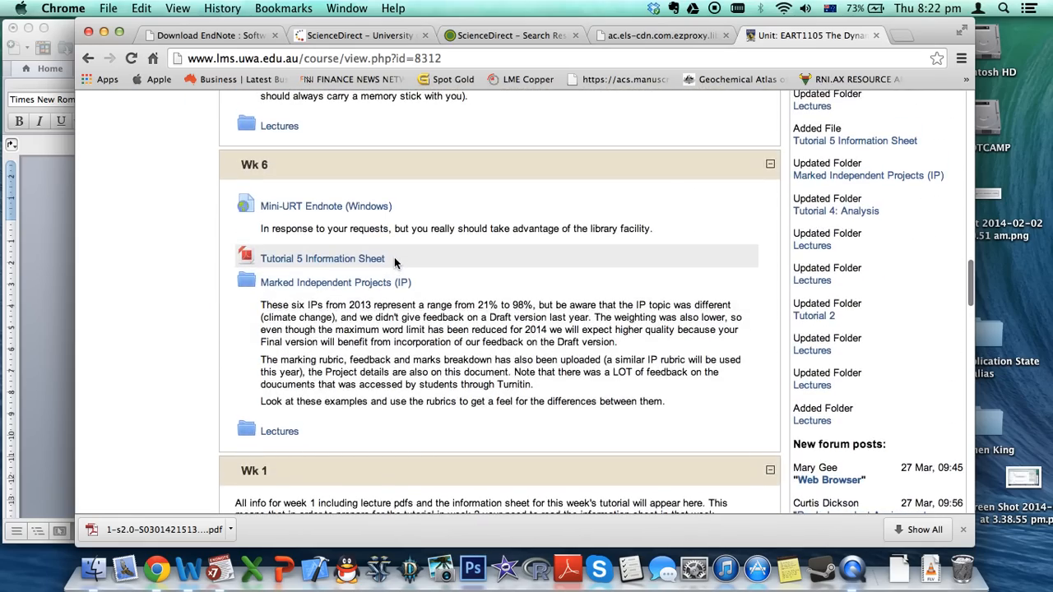
{"action": "scroll", "coordinate": [394, 261], "scroll_direction": "down", "scroll_amount": 10}
{"action": "scroll", "coordinate": [394, 262], "scroll_direction": "down", "scroll_amount": 8}
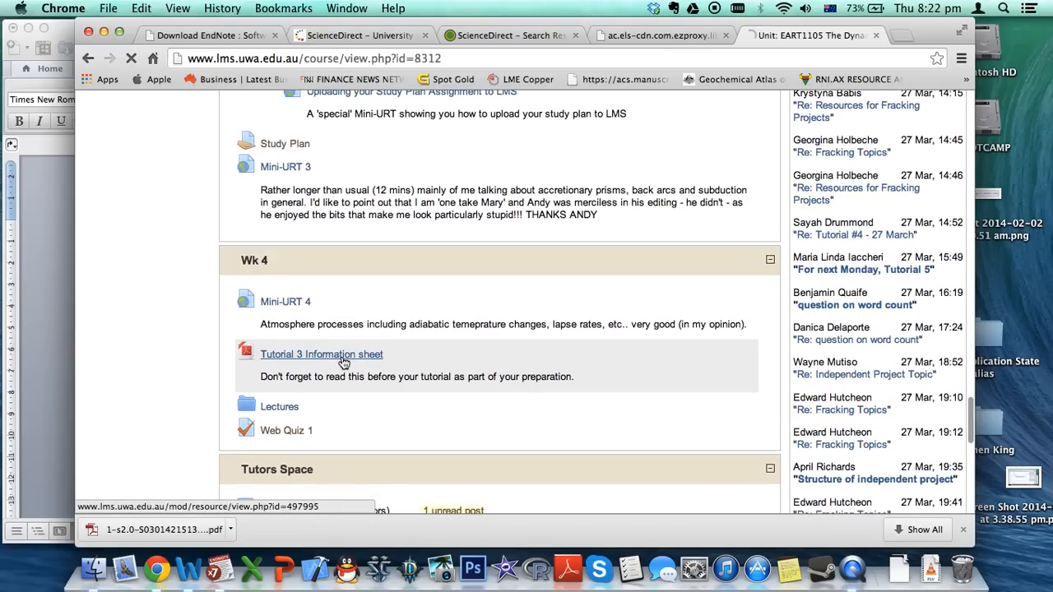
{"action": "left_click", "coordinate": [345, 356]}
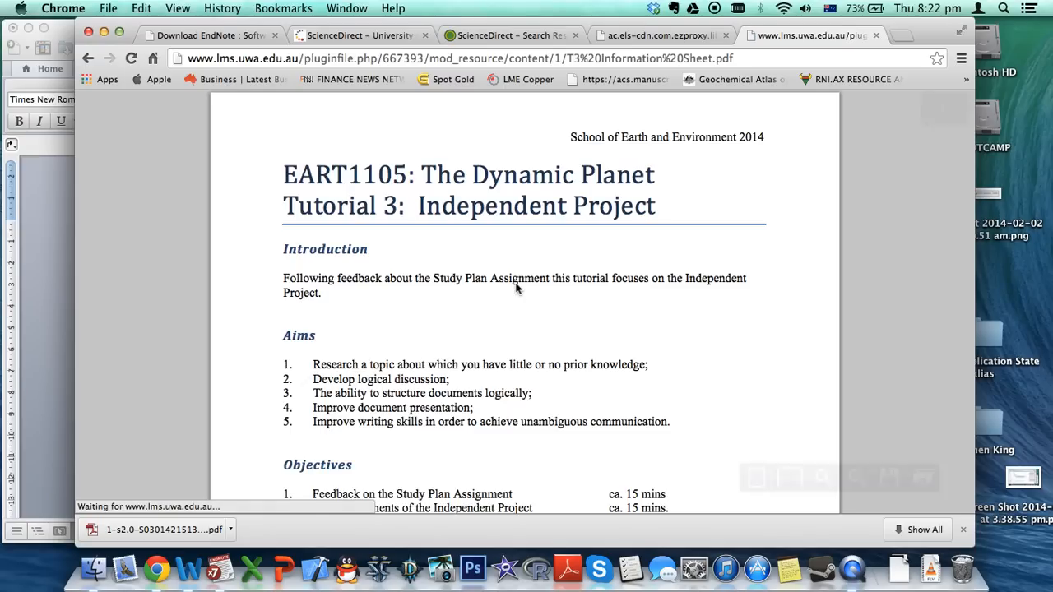
Follow the tutorial's UWA Harvard guide link and download the style file uwa_harvard_2011.ens
{"action": "scroll", "coordinate": [516, 285], "scroll_direction": "down", "scroll_amount": 15}
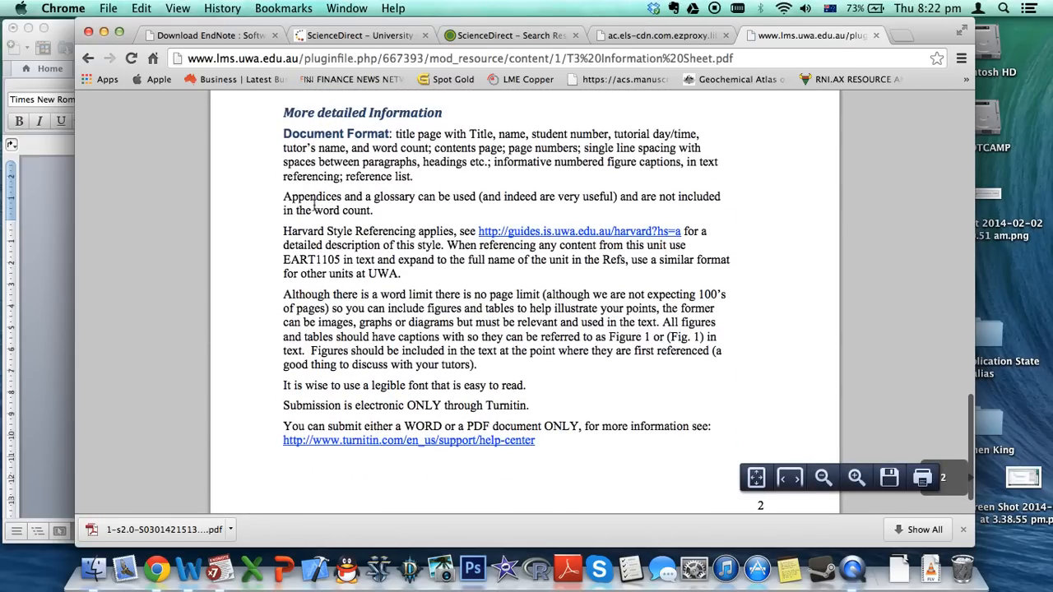
{"action": "left_click", "coordinate": [517, 236]}
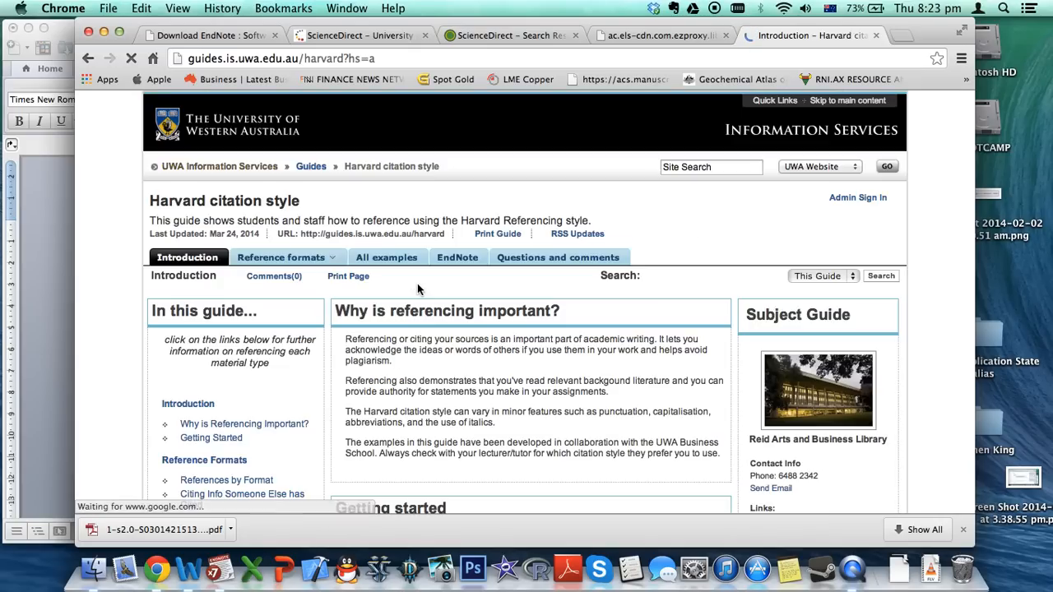
{"action": "scroll", "coordinate": [417, 288], "scroll_direction": "down", "scroll_amount": 10}
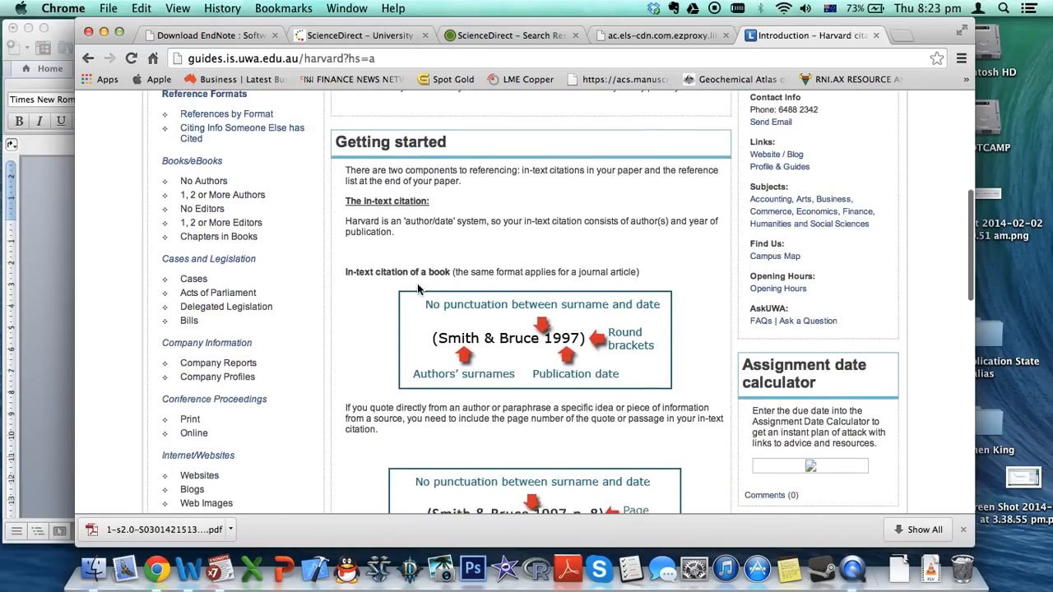
{"action": "scroll", "coordinate": [417, 288], "scroll_direction": "down", "scroll_amount": 6}
{"action": "scroll", "coordinate": [531, 171], "scroll_direction": "up", "scroll_amount": 3}
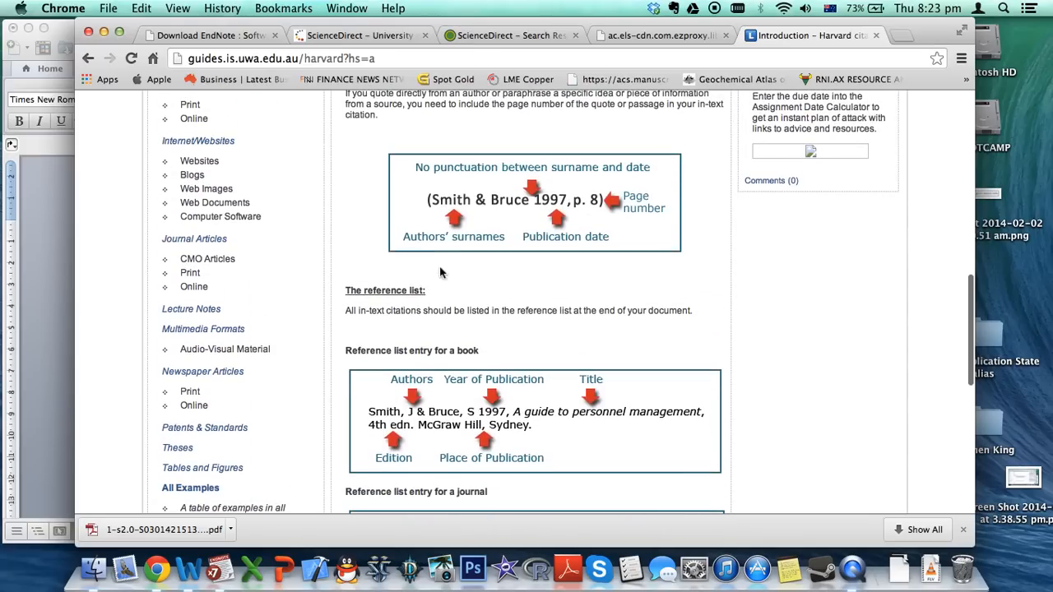
{"action": "scroll", "coordinate": [485, 278], "scroll_direction": "up", "scroll_amount": 3}
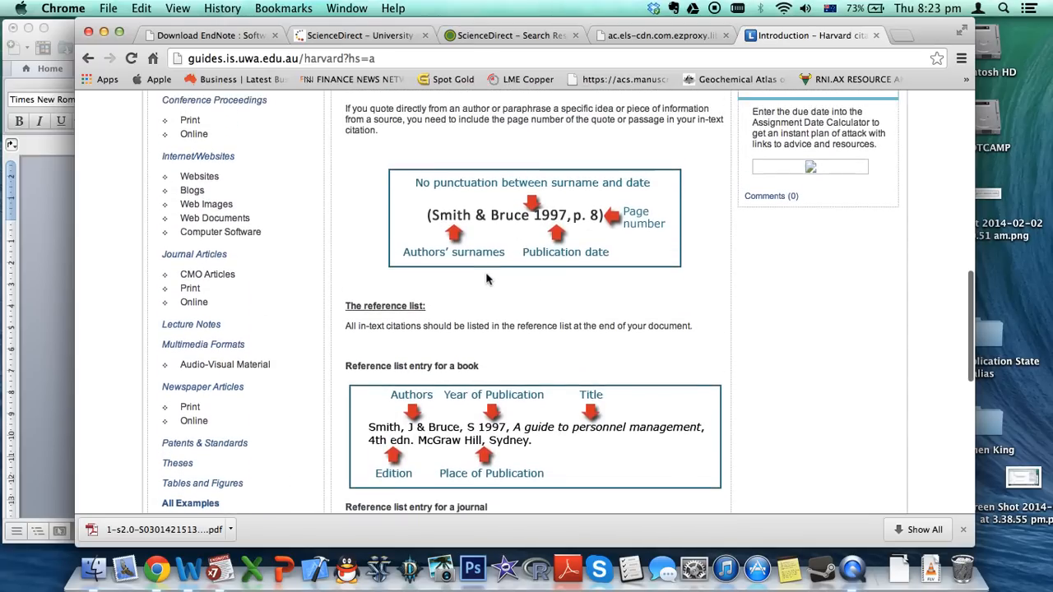
{"action": "scroll", "coordinate": [485, 278], "scroll_direction": "down", "scroll_amount": 10}
{"action": "scroll", "coordinate": [485, 278], "scroll_direction": "up", "scroll_amount": 2}
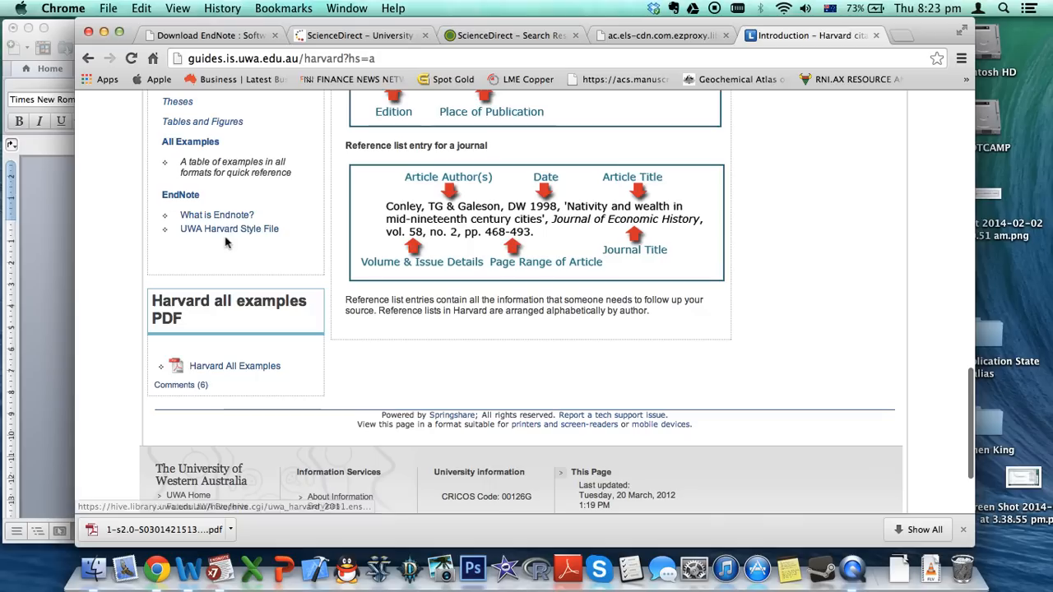
{"action": "left_click", "coordinate": [227, 230]}
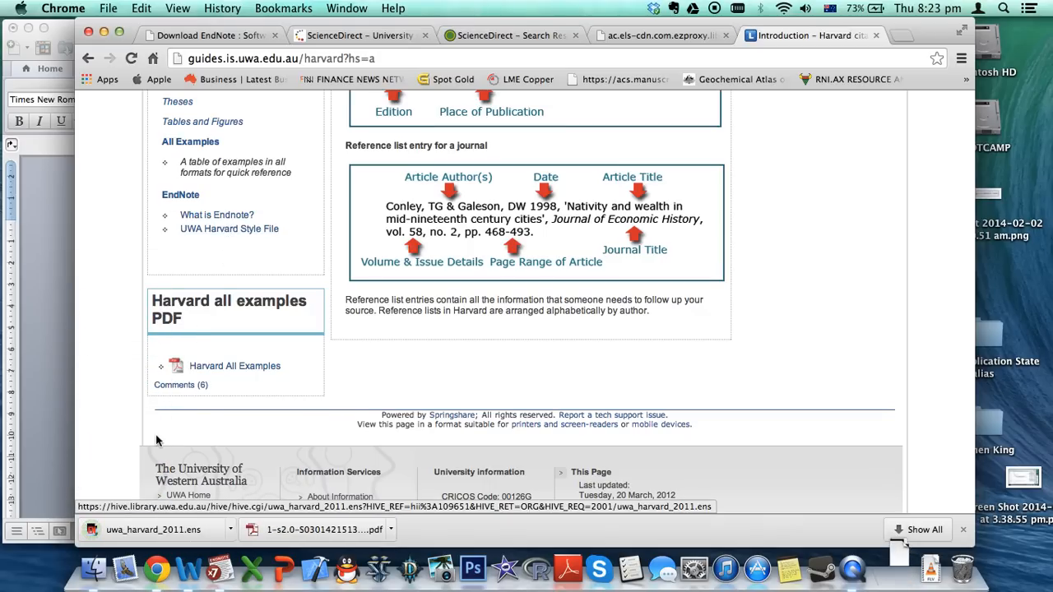
Open the Applications > EndNote X7 > Styles folder in Finder
{"action": "left_click", "coordinate": [93, 567]}
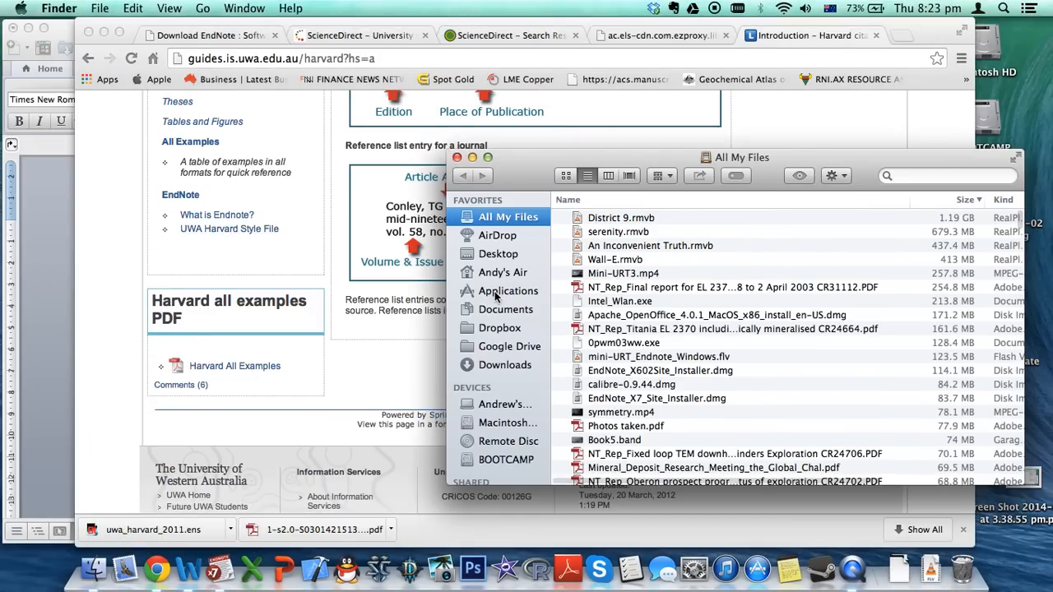
{"action": "left_click", "coordinate": [496, 295]}
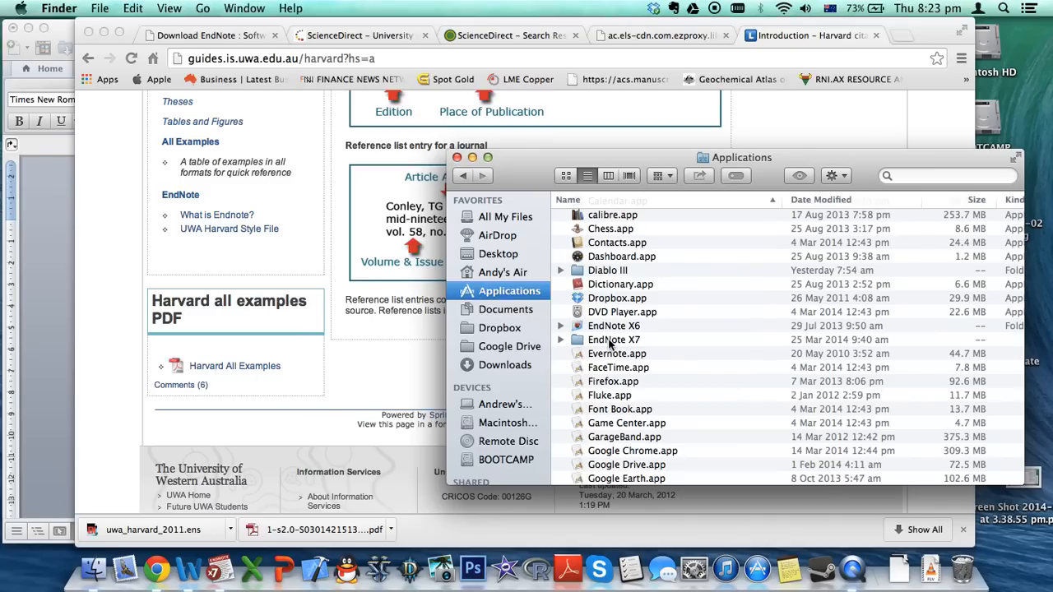
{"action": "left_click", "coordinate": [610, 341]}
{"action": "double_click", "coordinate": [609, 341]}
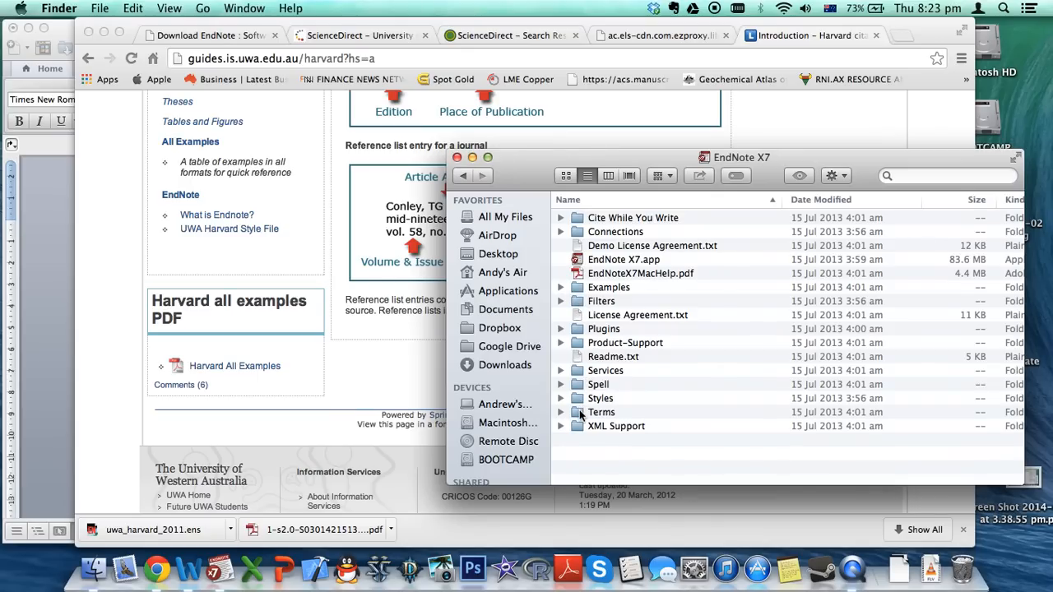
{"action": "double_click", "coordinate": [580, 398]}
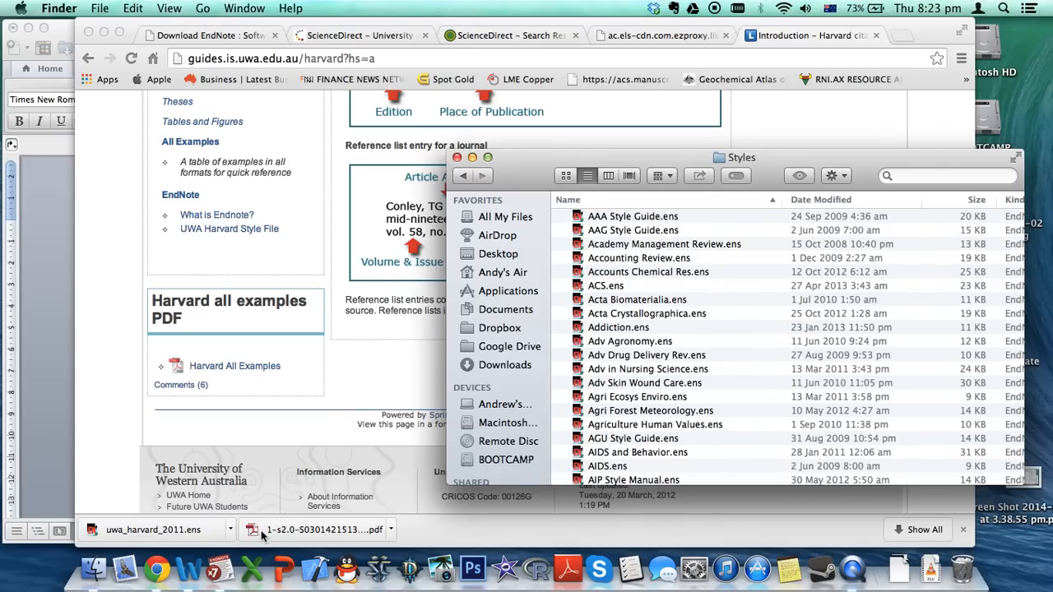
Move the downloaded uwa_harvard_2011.ens into the Styles folder and return to EndNote
{"action": "left_click", "coordinate": [230, 530]}
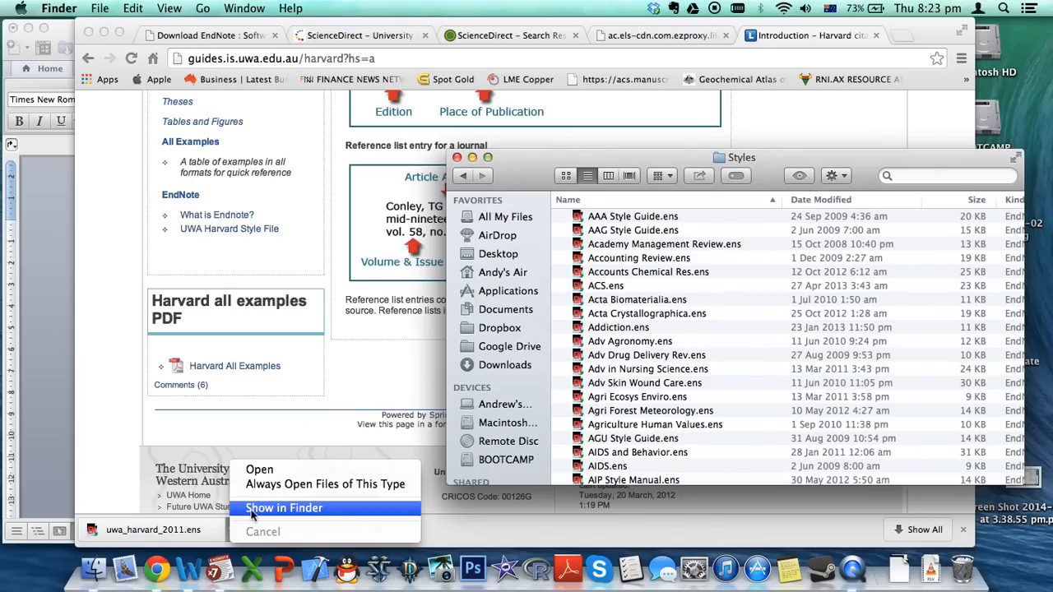
{"action": "left_click", "coordinate": [251, 508]}
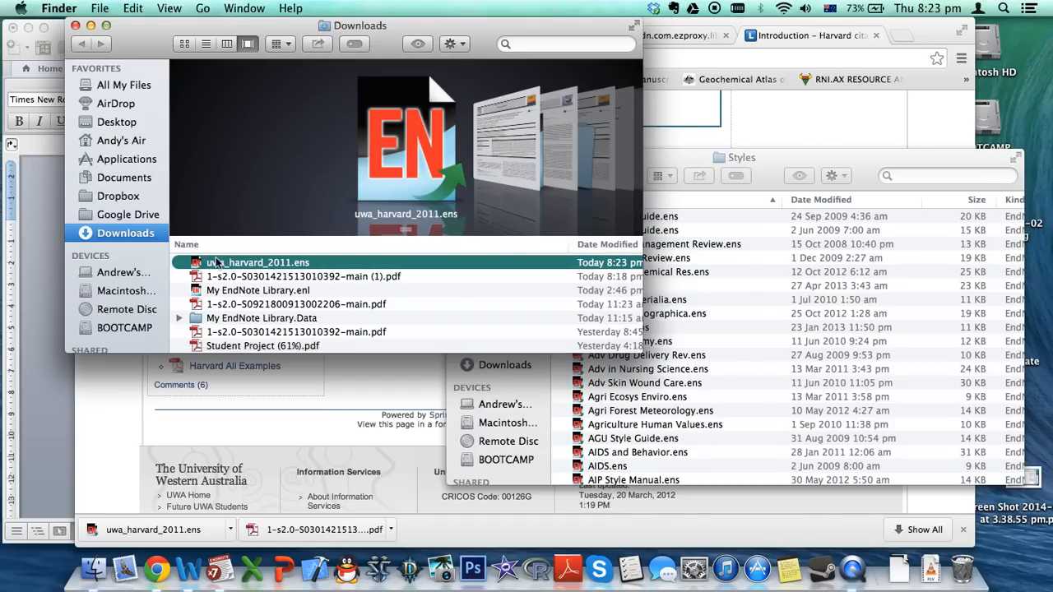
{"action": "left_click_drag", "start_coordinate": [217, 263], "coordinate": [737, 357]}
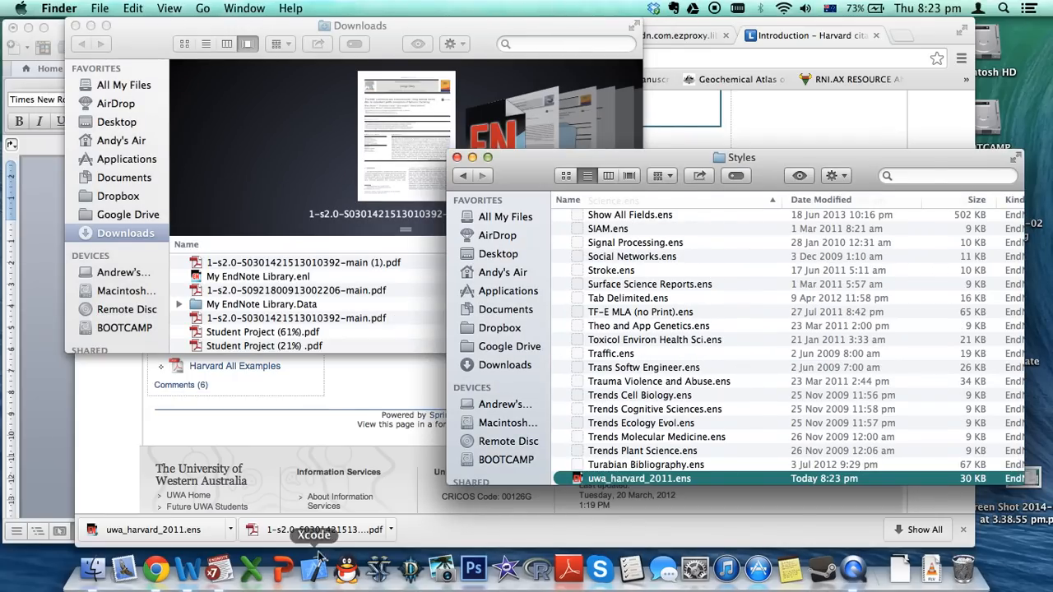
{"action": "left_click", "coordinate": [219, 569]}
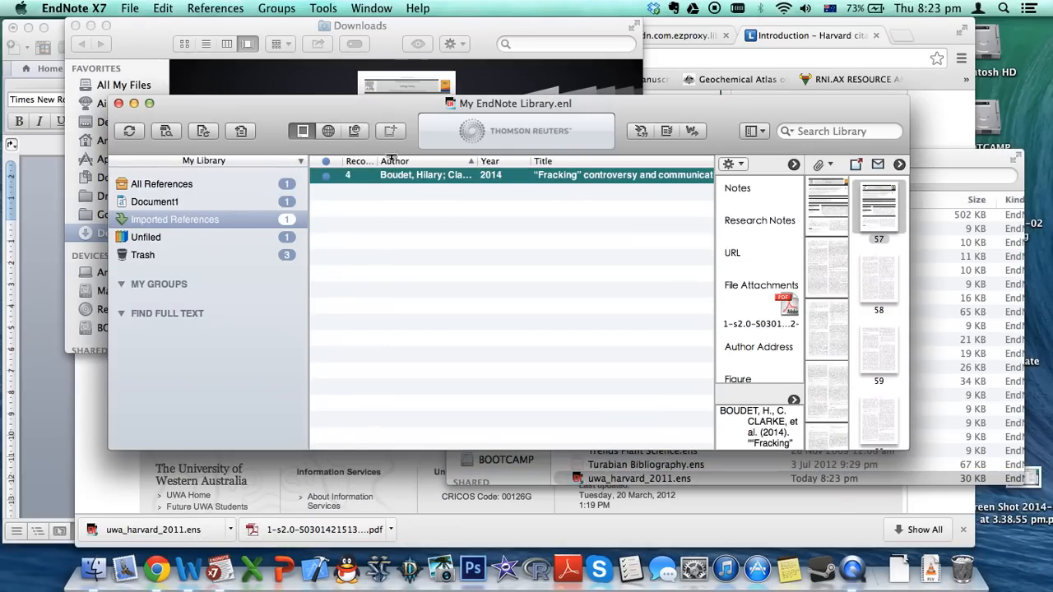
In Word, choose the uwa_harvard_2011 Copy style through Select Another Style for the document
{"action": "left_click", "coordinate": [197, 564]}
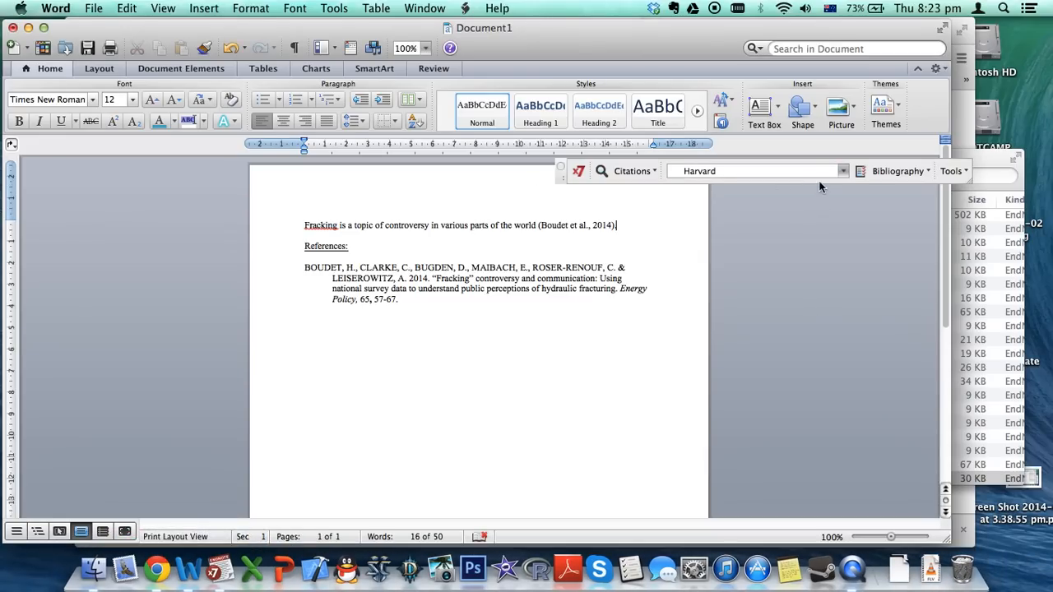
{"action": "left_click", "coordinate": [842, 171]}
{"action": "left_click", "coordinate": [751, 192]}
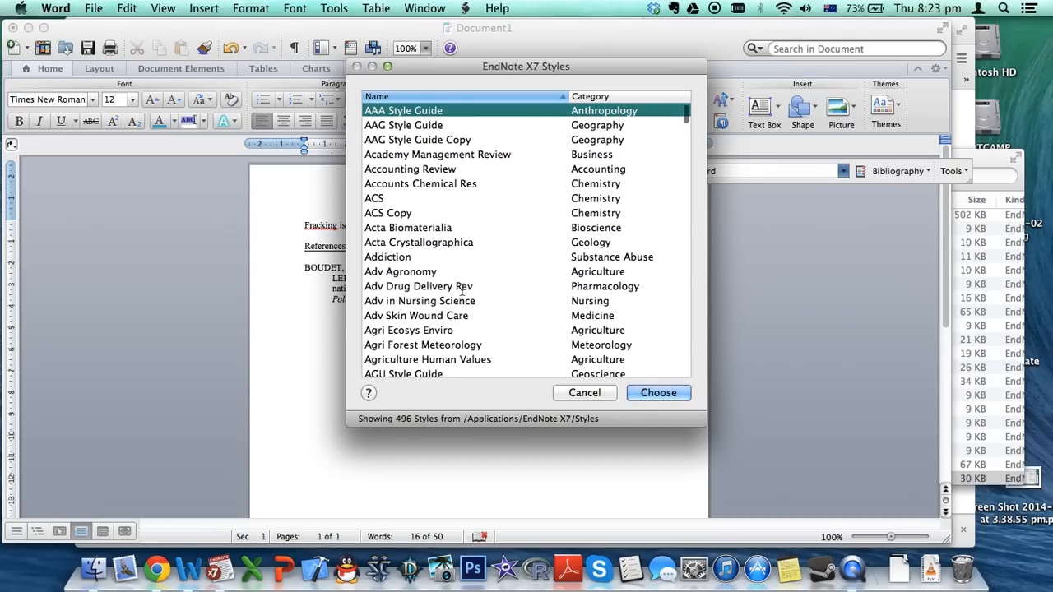
{"action": "scroll", "coordinate": [404, 252], "scroll_direction": "down", "scroll_amount": 20}
{"action": "scroll", "coordinate": [462, 287], "scroll_direction": "down", "scroll_amount": 12}
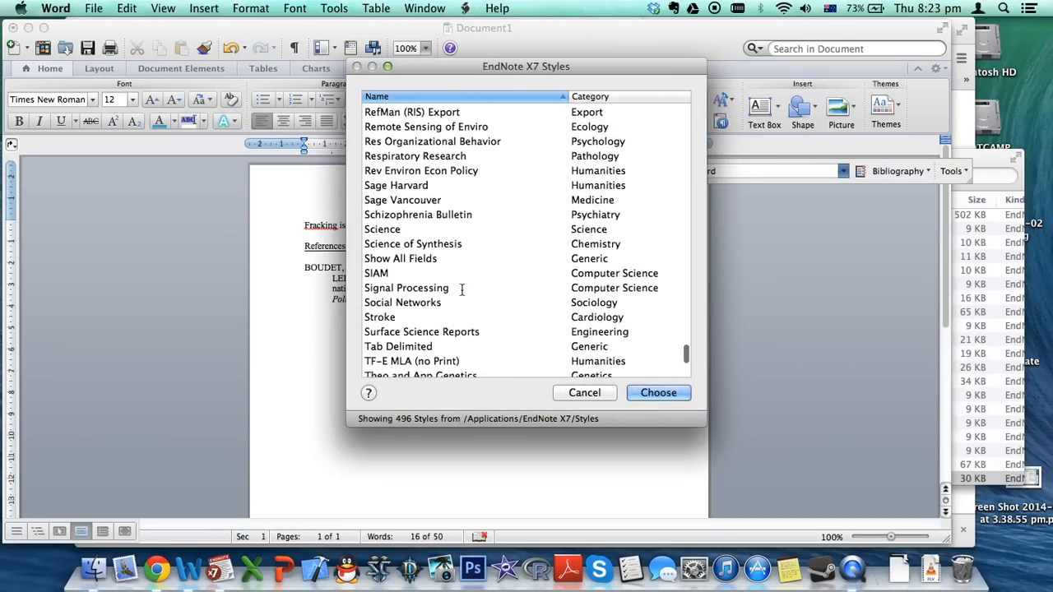
{"action": "scroll", "coordinate": [462, 288], "scroll_direction": "down", "scroll_amount": 3}
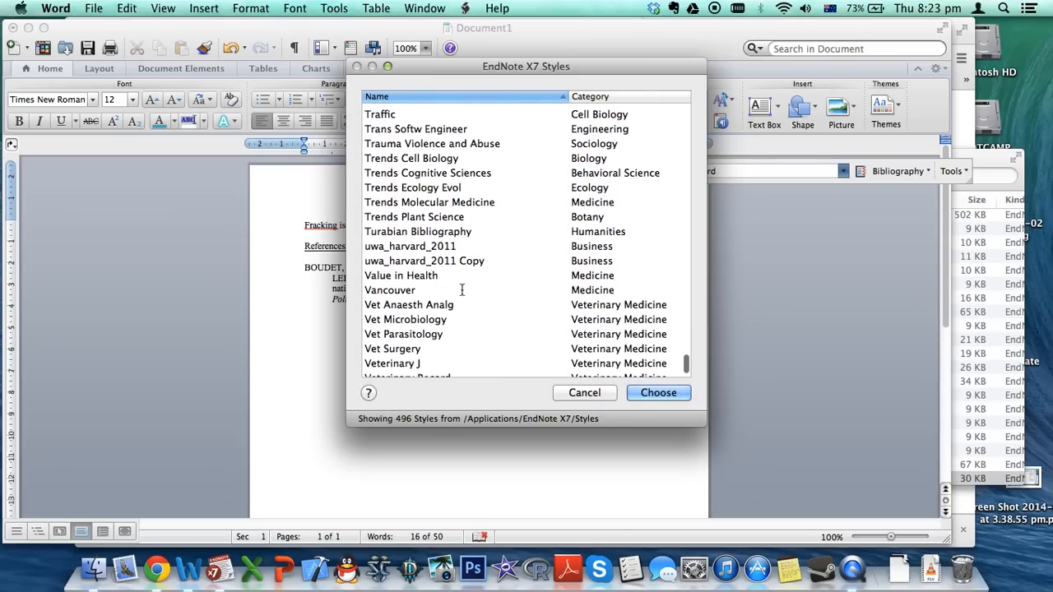
{"action": "left_click", "coordinate": [411, 246]}
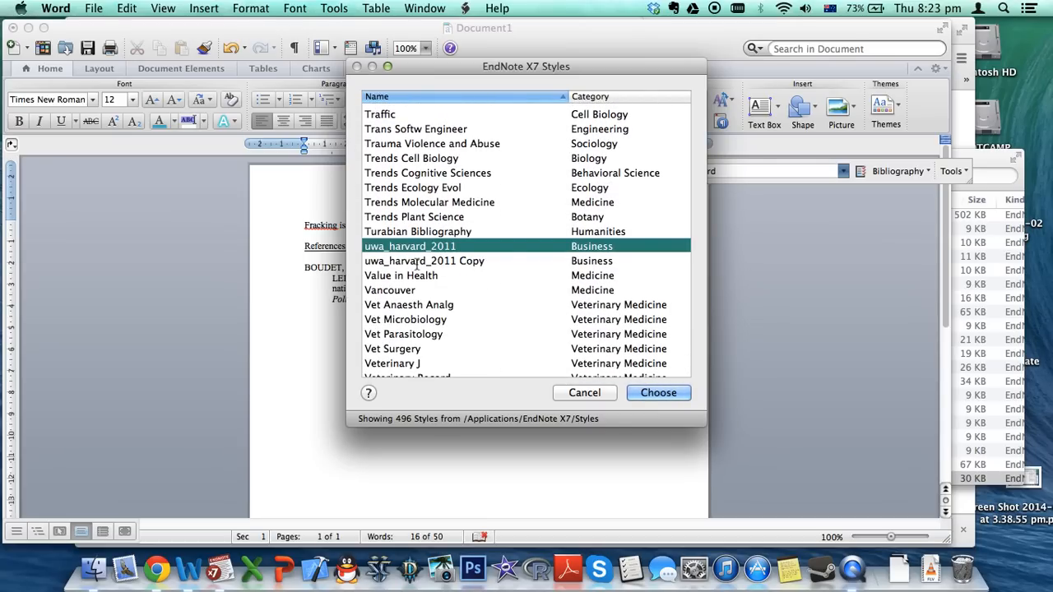
{"action": "left_click", "coordinate": [416, 261]}
{"action": "left_click", "coordinate": [658, 393]}
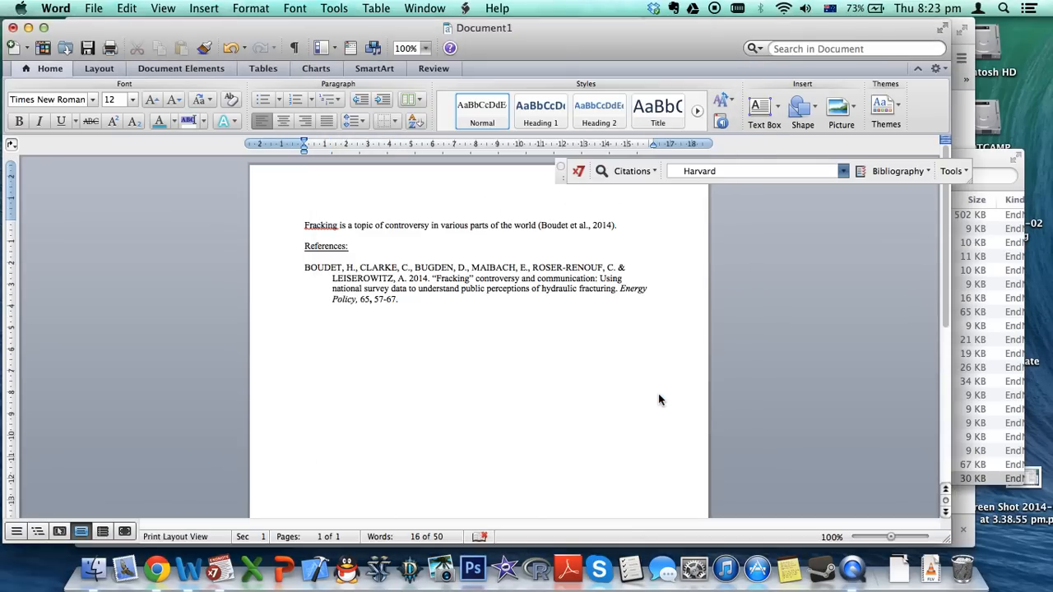